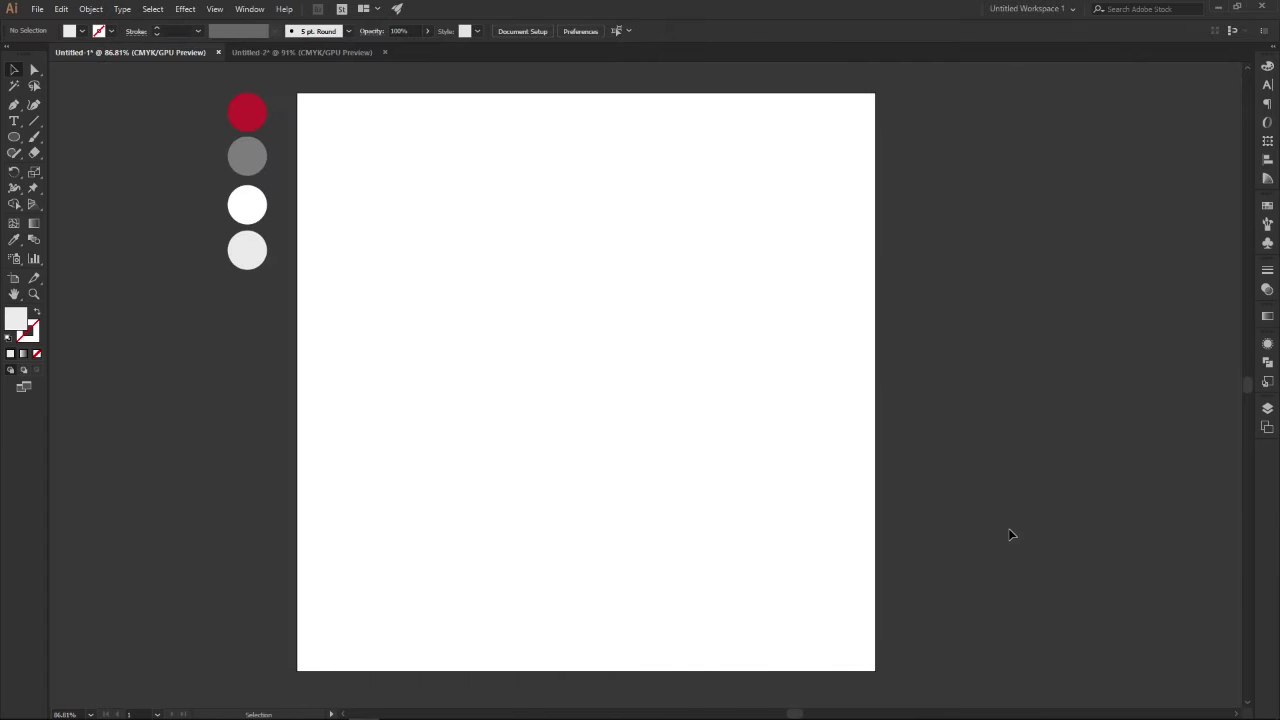
Draw a light-gray circle about 125.562 px across at the artboard centre
left_click(13, 138)
left_click_drag(568, 314, 642, 386)
key("v")
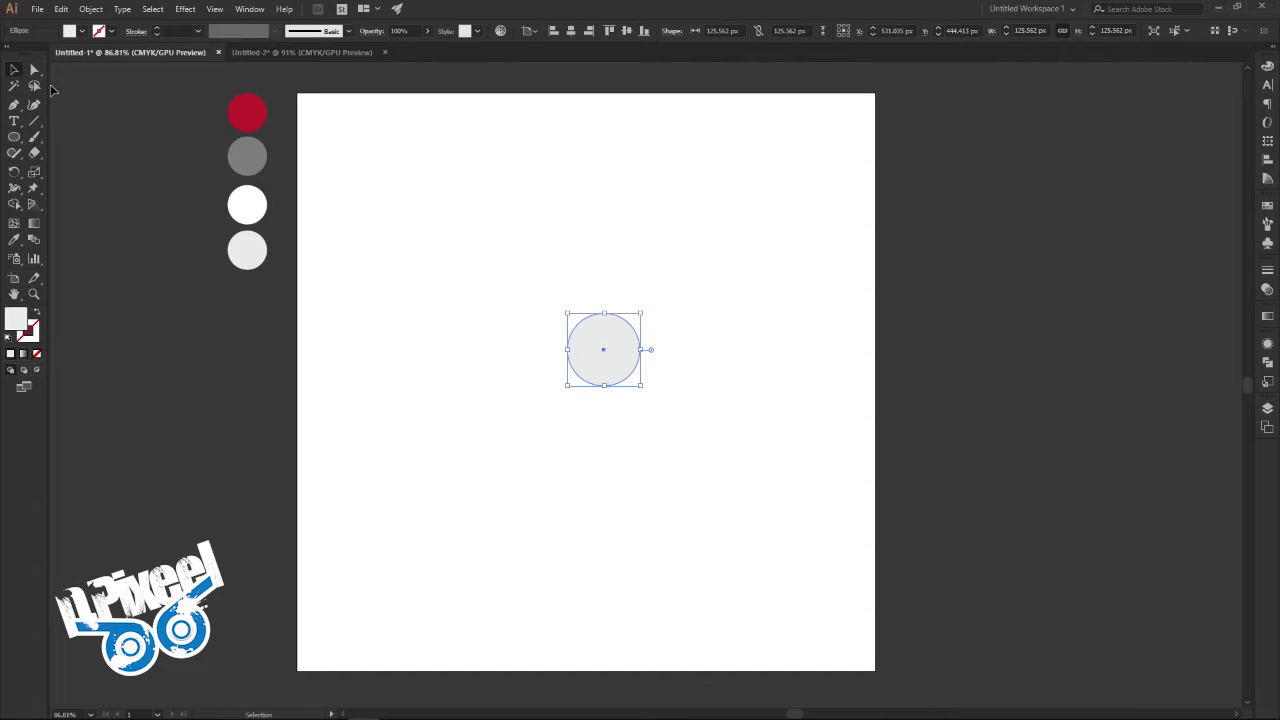
Remove the circle's fill and give it a thick 8 pt outline
left_click(37, 355)
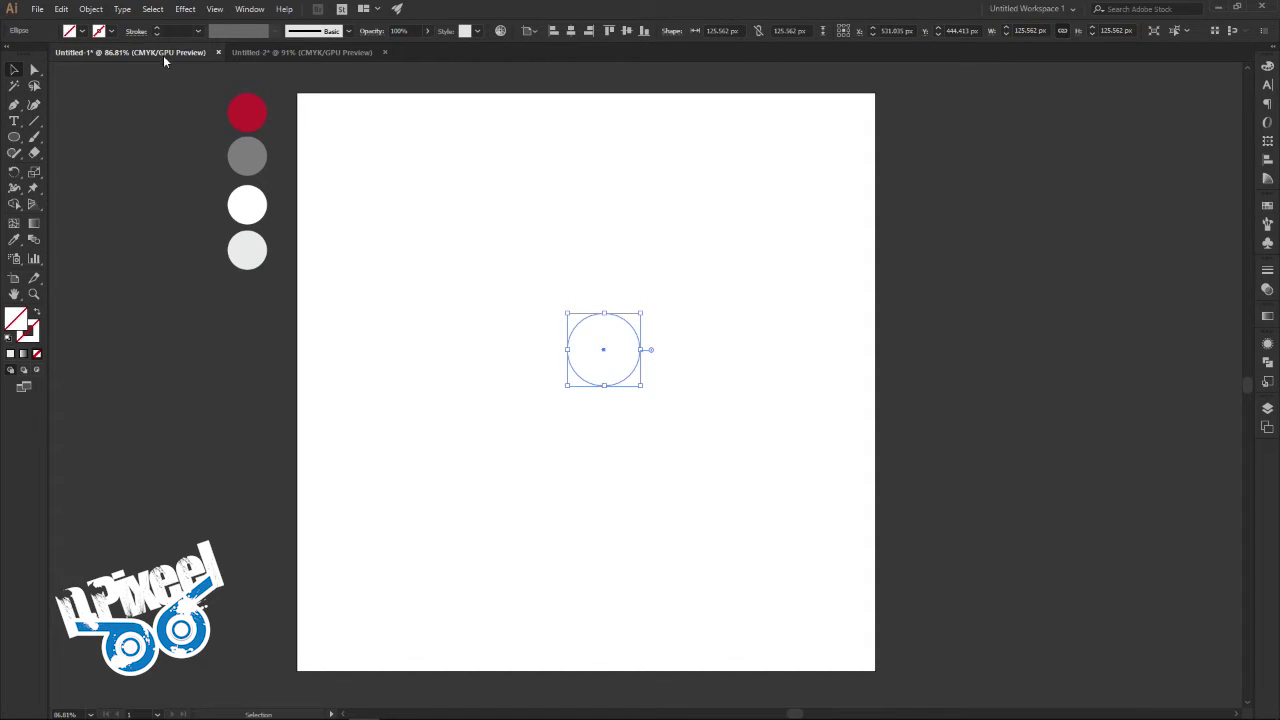
left_click(156, 28)
left_click(156, 28)
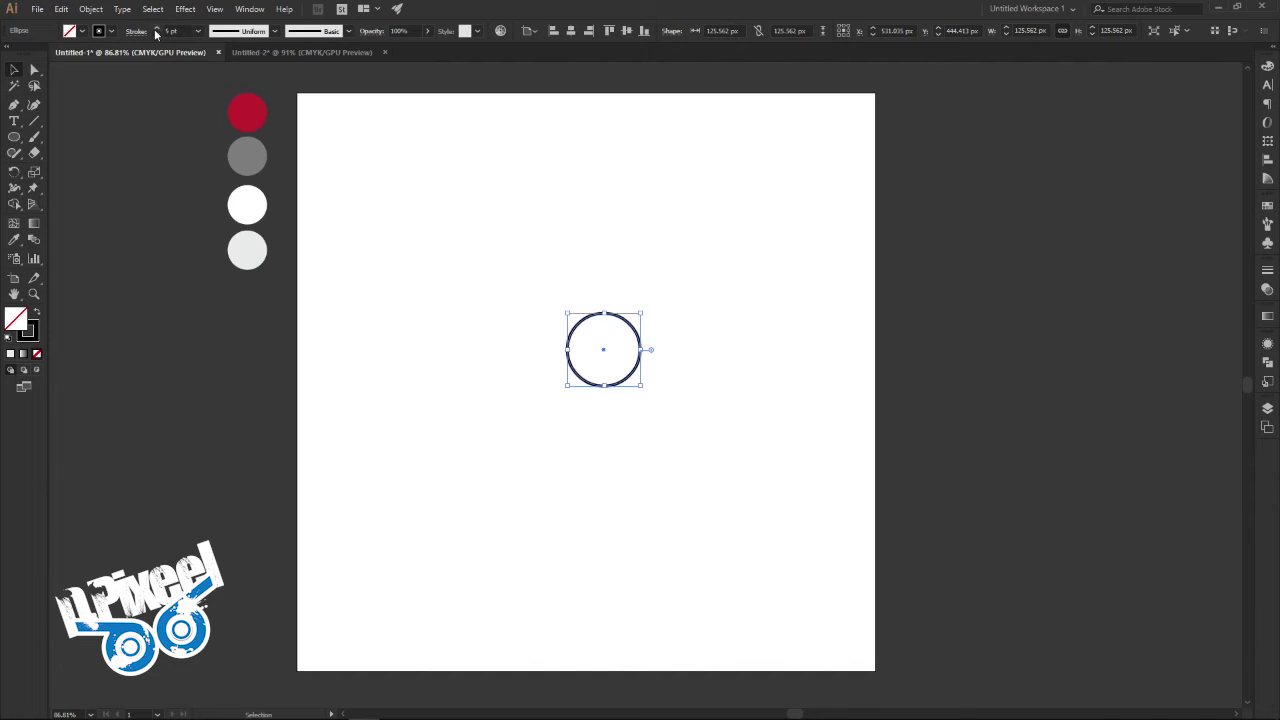
left_click(164, 243)
Copy the grey sample circle's hex colour value from the Color Picker
left_click(248, 160)
left_click(104, 307)
double_click(14, 321)
right_click(416, 357)
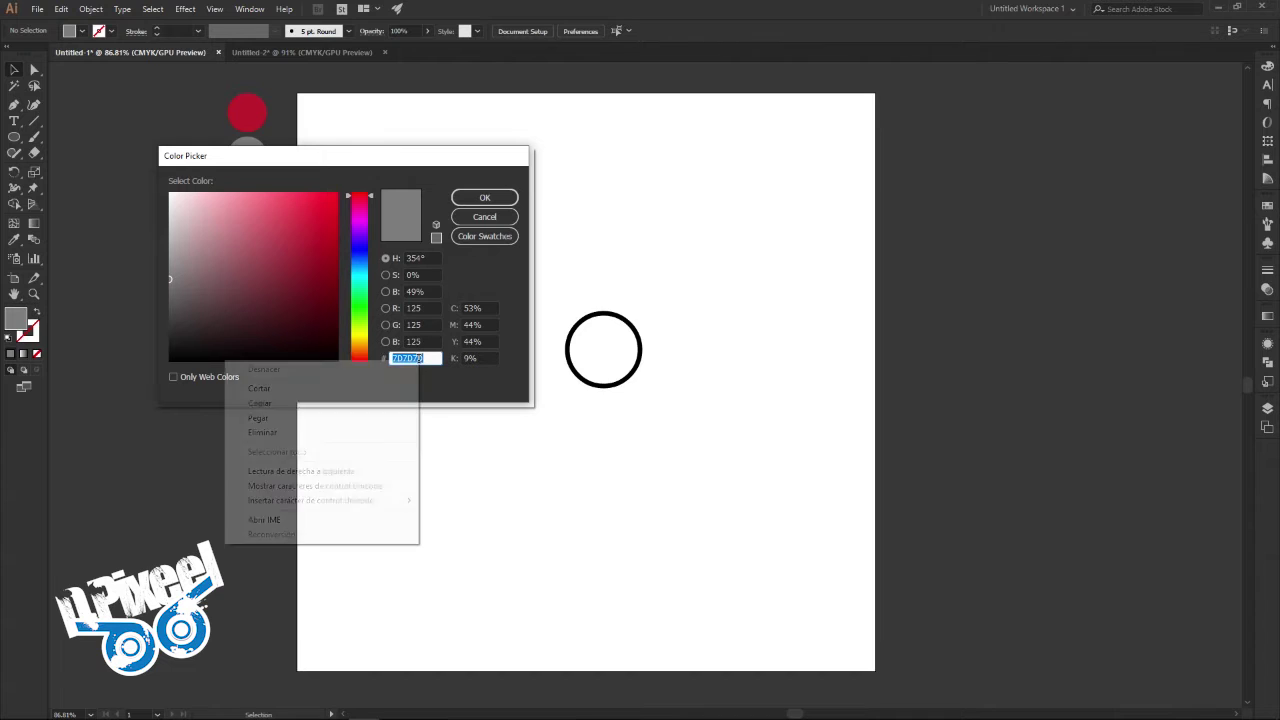
left_click(345, 405)
left_click(484, 197)
Paste the grey hex value as the circle's stroke colour
left_click(587, 316)
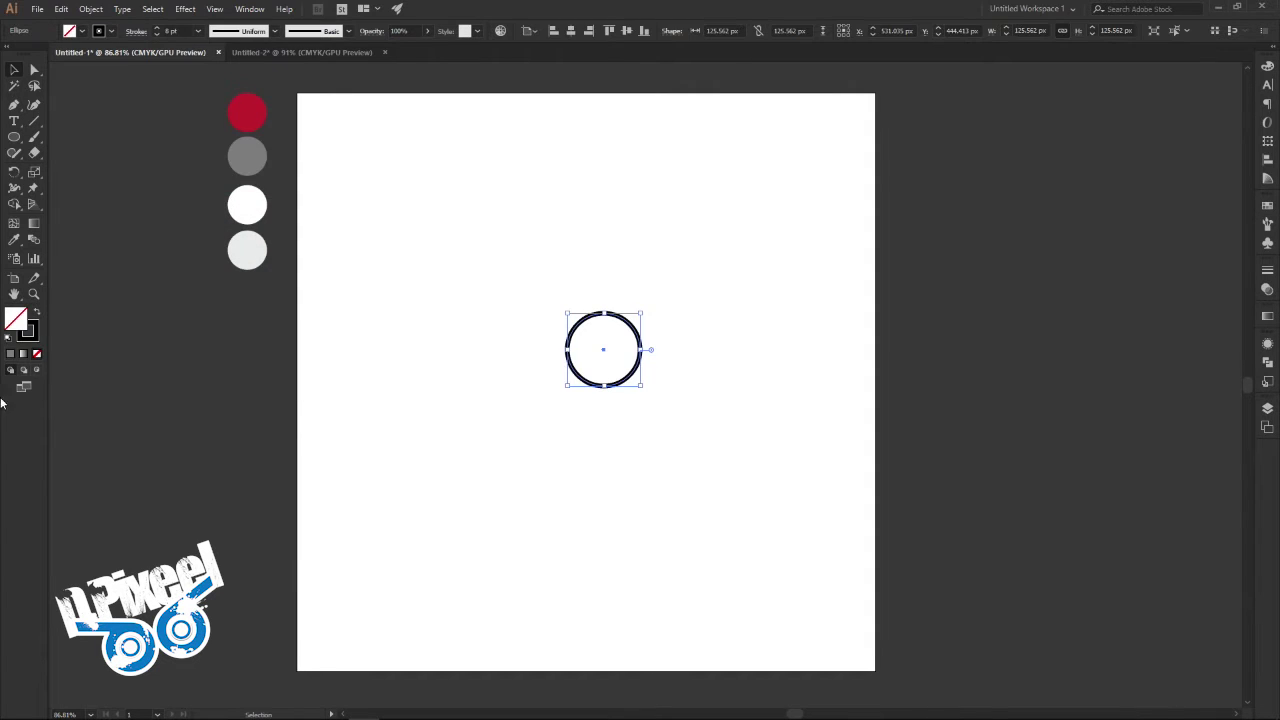
double_click(28, 332)
right_click(416, 358)
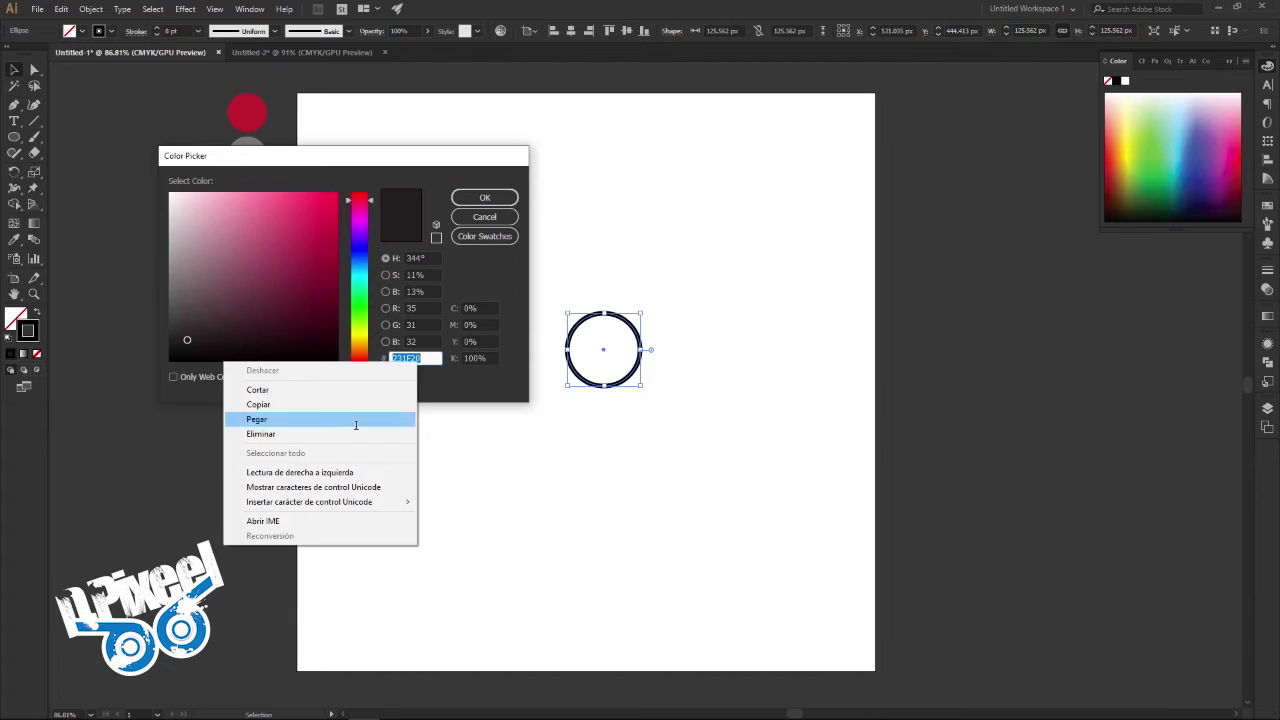
left_click(342, 418)
left_click(484, 197)
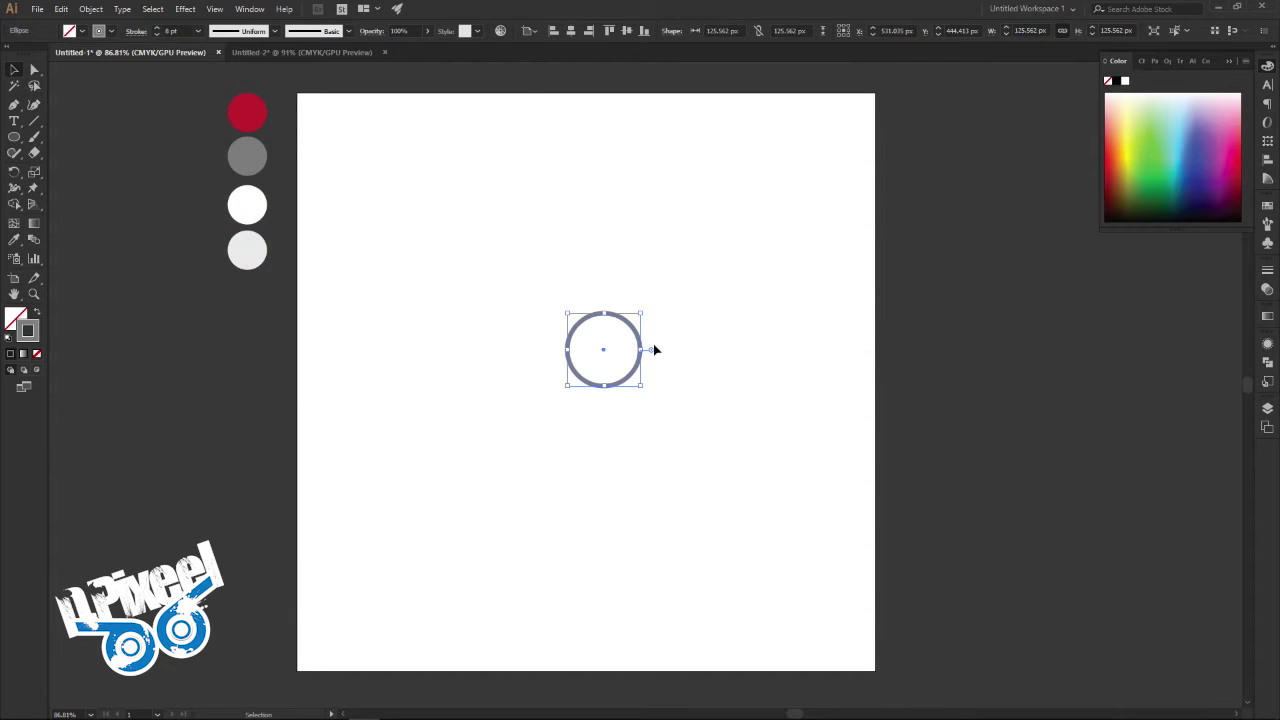
left_click(657, 162)
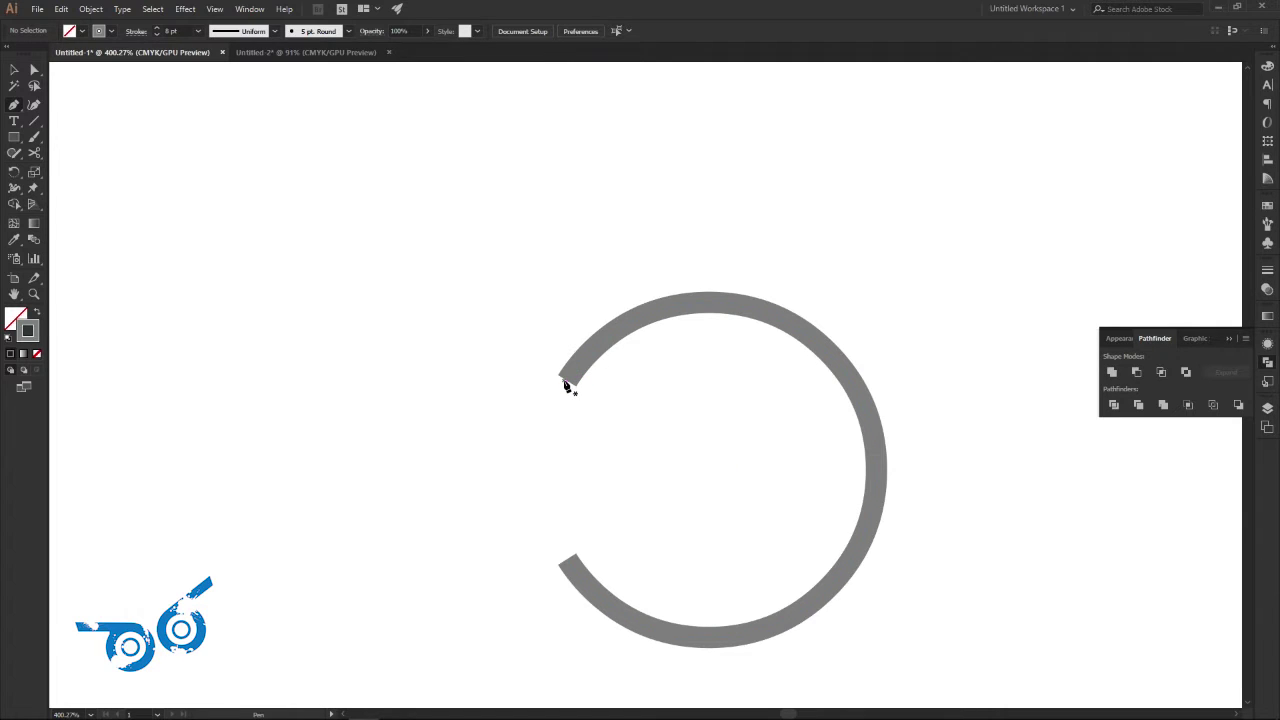
Draw upper and lower horizontal 8 pt bars running left from the arc's two ends
left_click(565, 384)
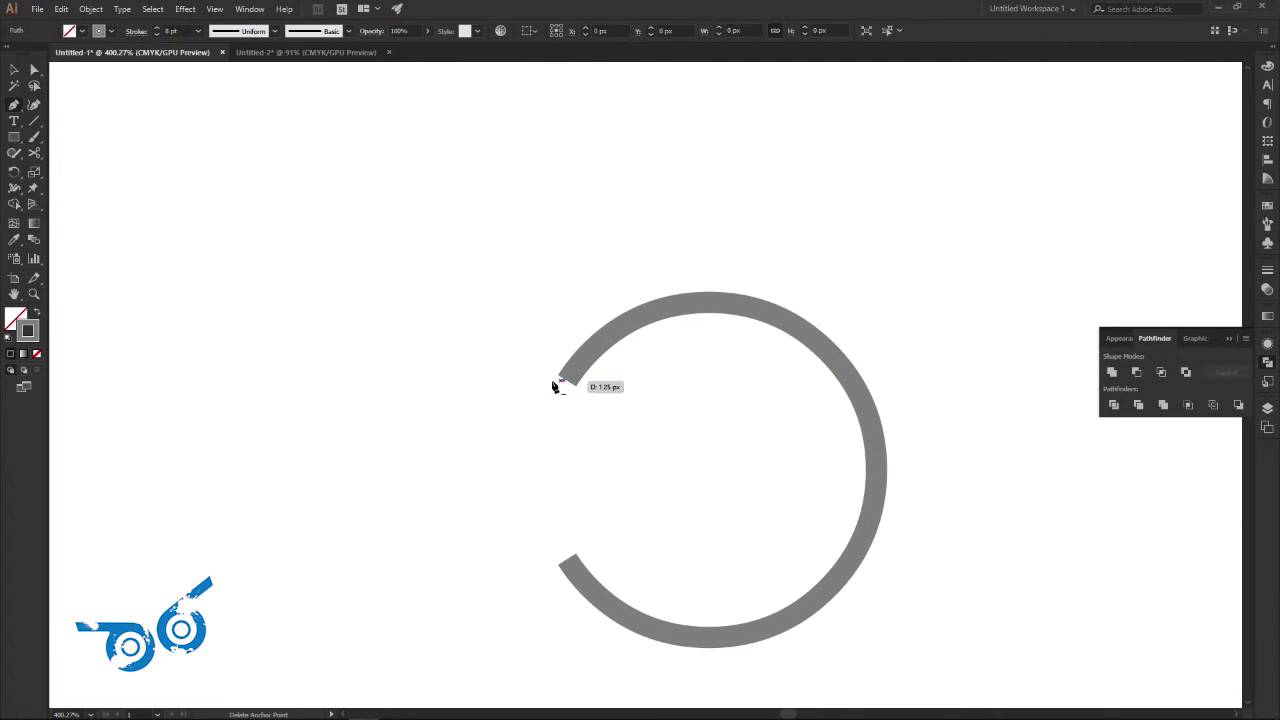
left_click(235, 381)
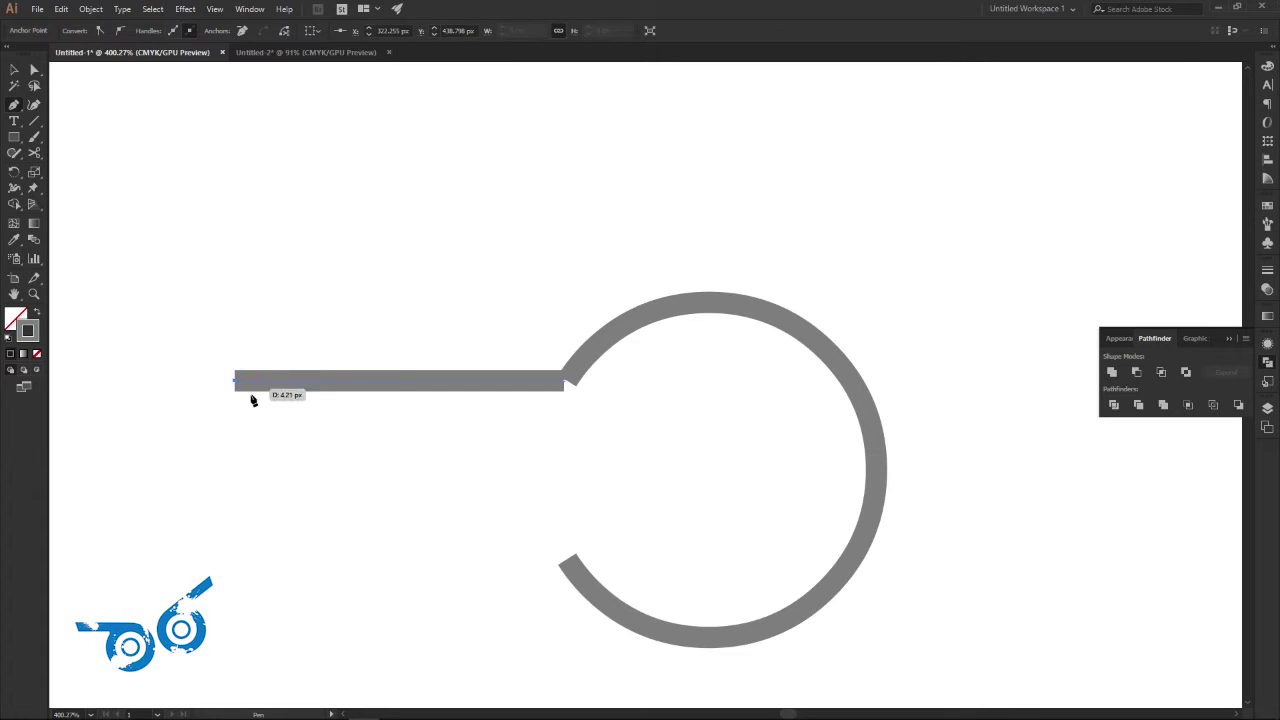
left_click(397, 508, "ctrl")
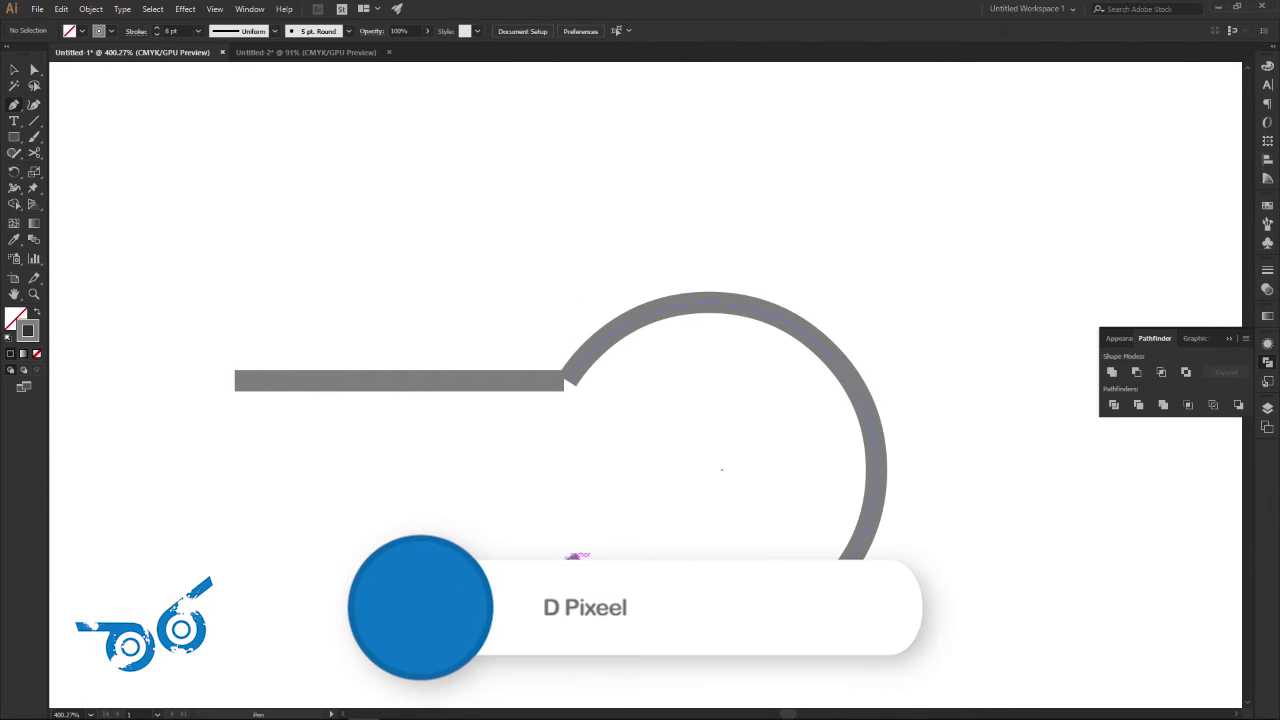
left_click(562, 557)
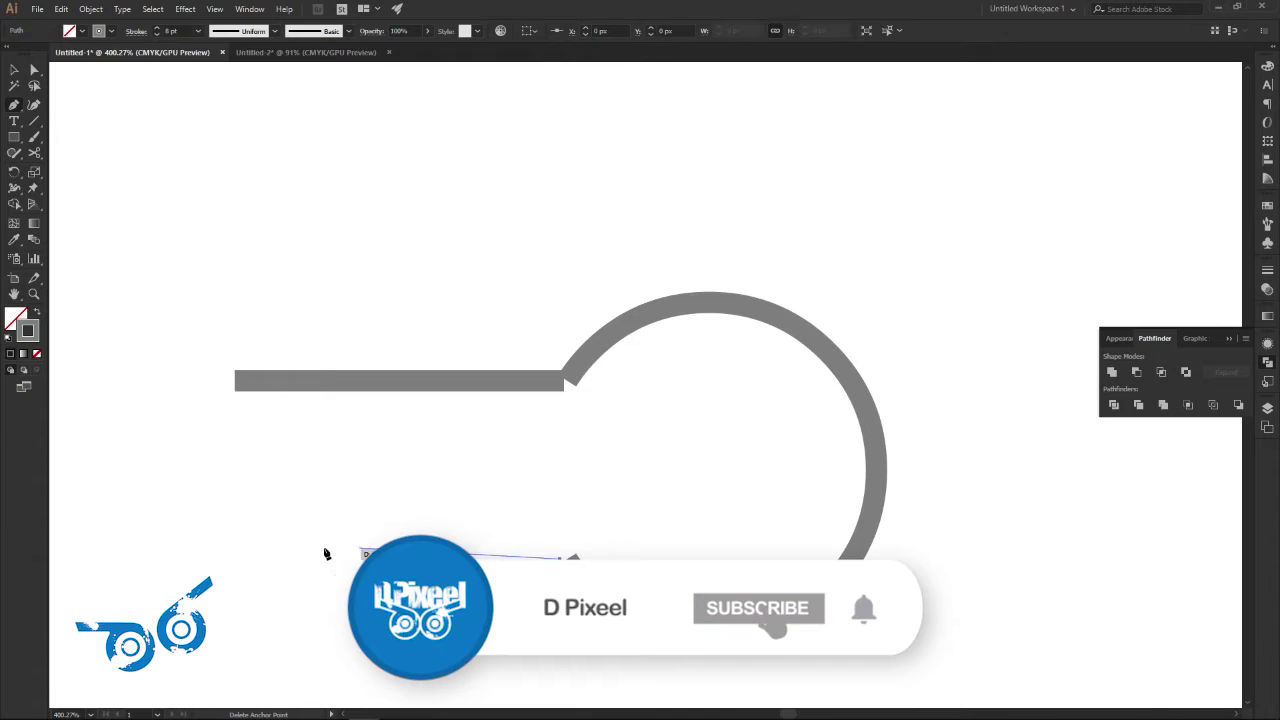
left_click(235, 557)
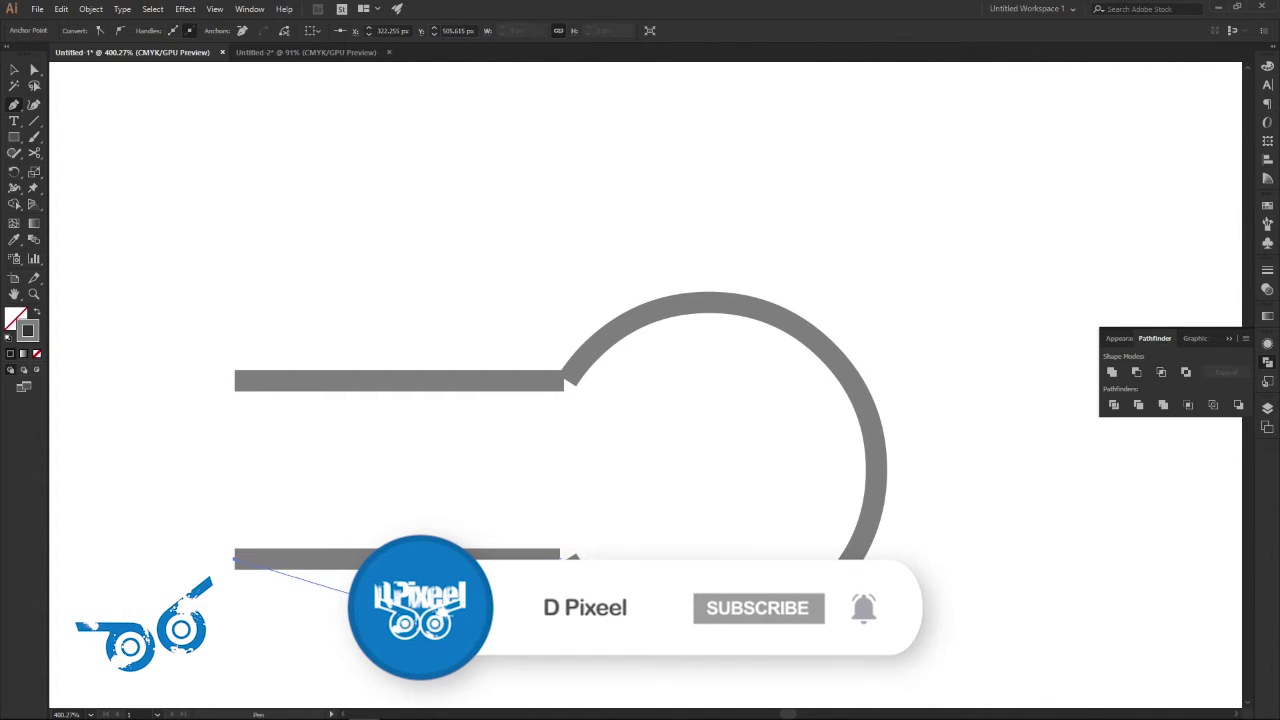
key("v")
left_click(378, 288)
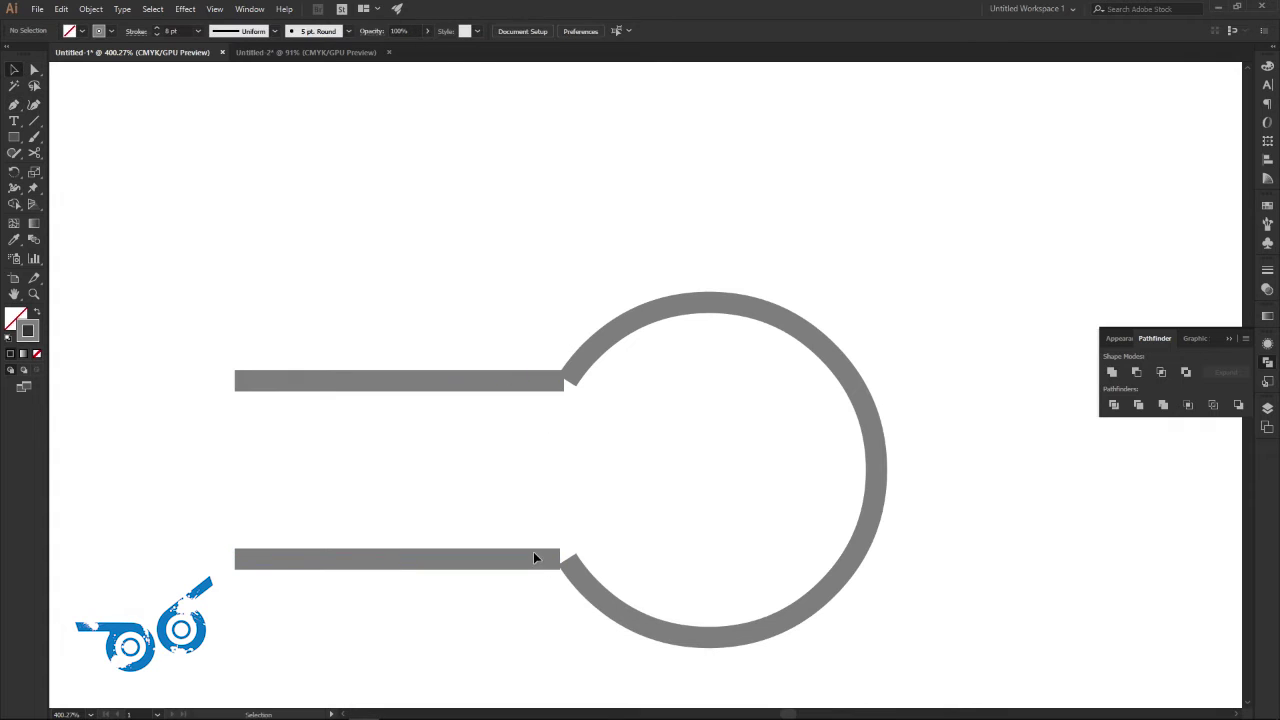
left_click(545, 566)
Extend the lower bar's end into the arc and join the two paths
key("z")
mouse_move(543, 566)
left_mouse_down()
mouse_move(800, 568)
mouse_move(551, 474)
left_mouse_up()
key("v")
left_click_drag(455, 380, 455, 381)
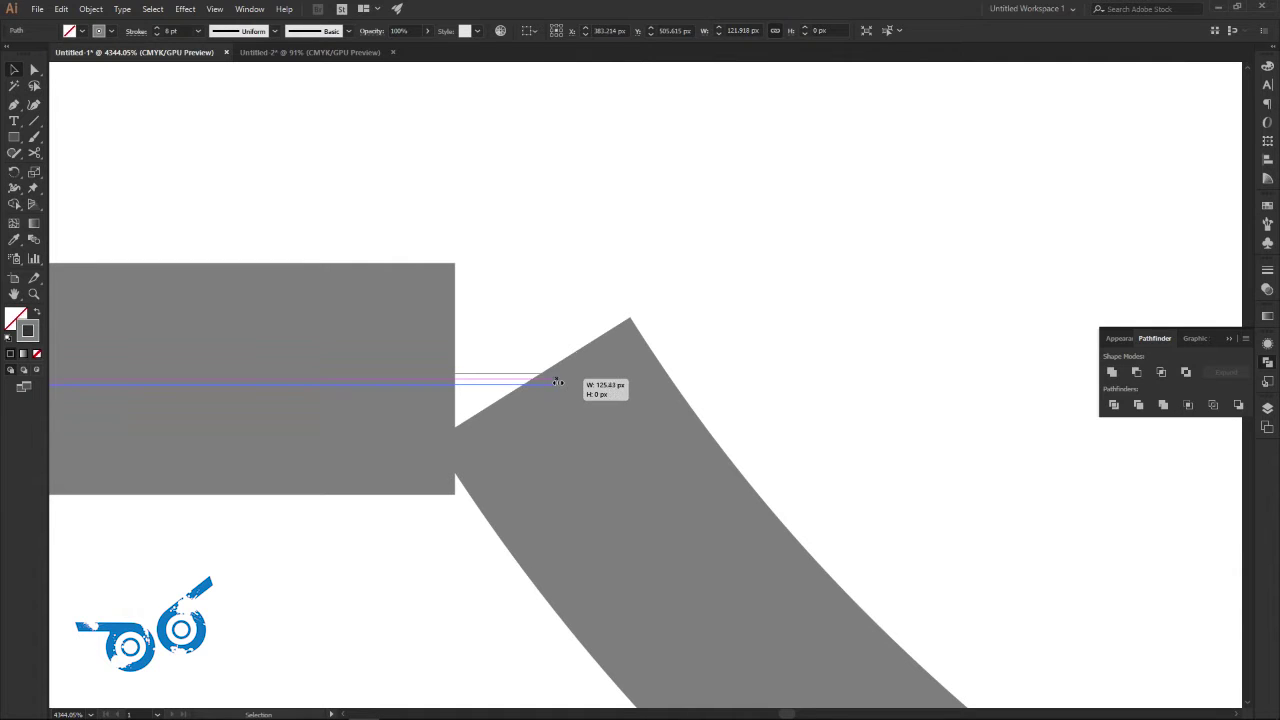
left_click_drag(455, 380, 532, 380)
left_click_drag(610, 286, 502, 401)
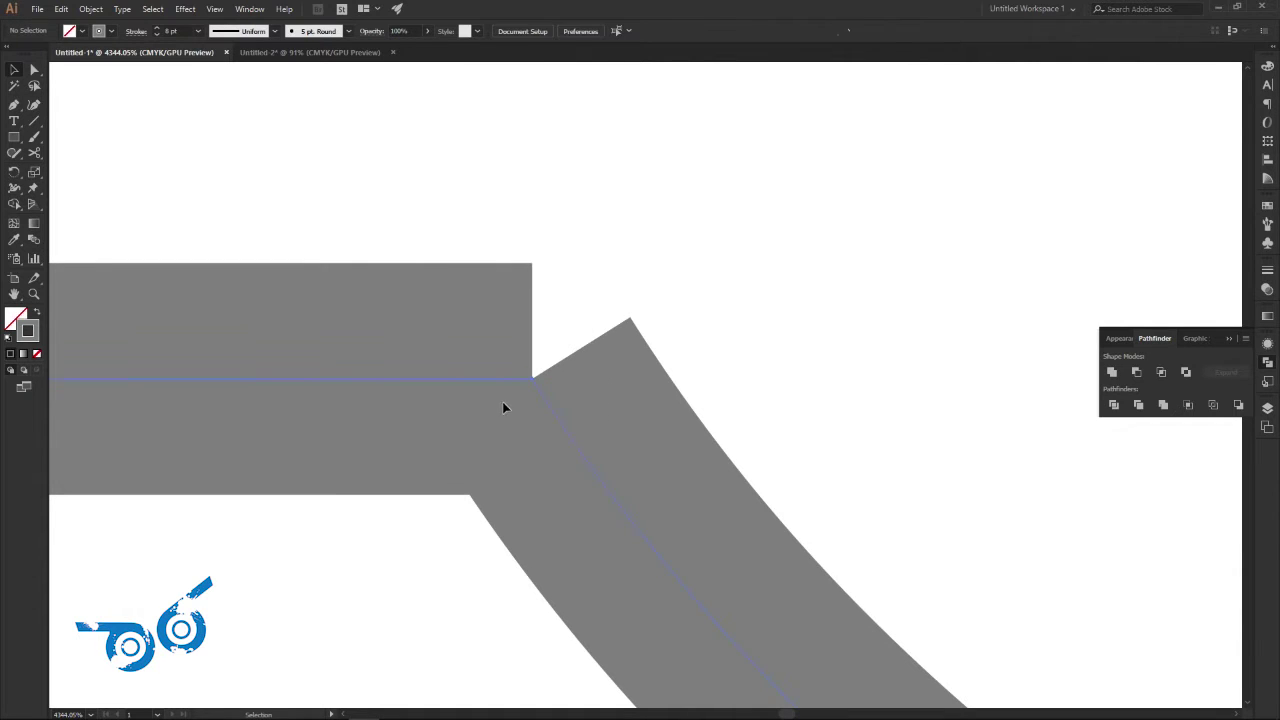
right_click(526, 377)
left_click(571, 476)
left_click(646, 354)
Extend the upper bar's end into the arc and join them into one path
key("z")
left_click(397, 377, "alt")
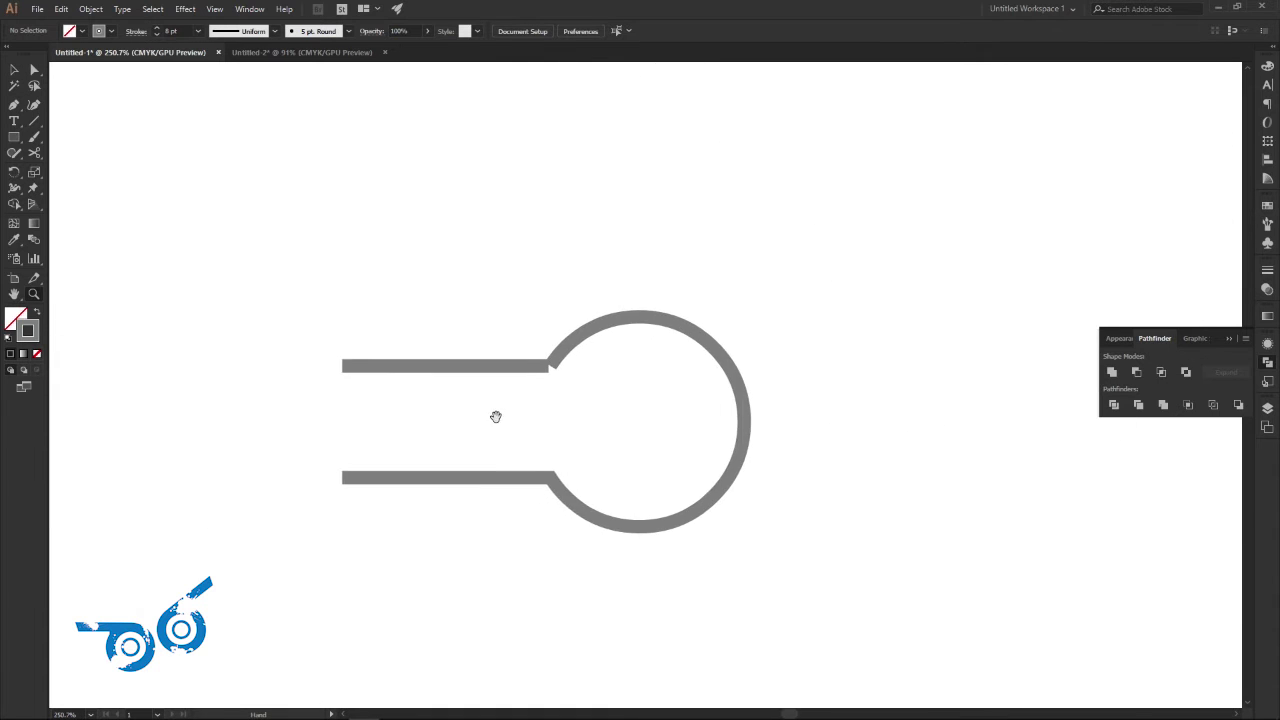
mouse_move(494, 414)
left_mouse_down()
mouse_move(829, 380)
mouse_move(543, 429)
mouse_move(575, 395)
left_mouse_up()
left_click(13, 69)
left_click(354, 352)
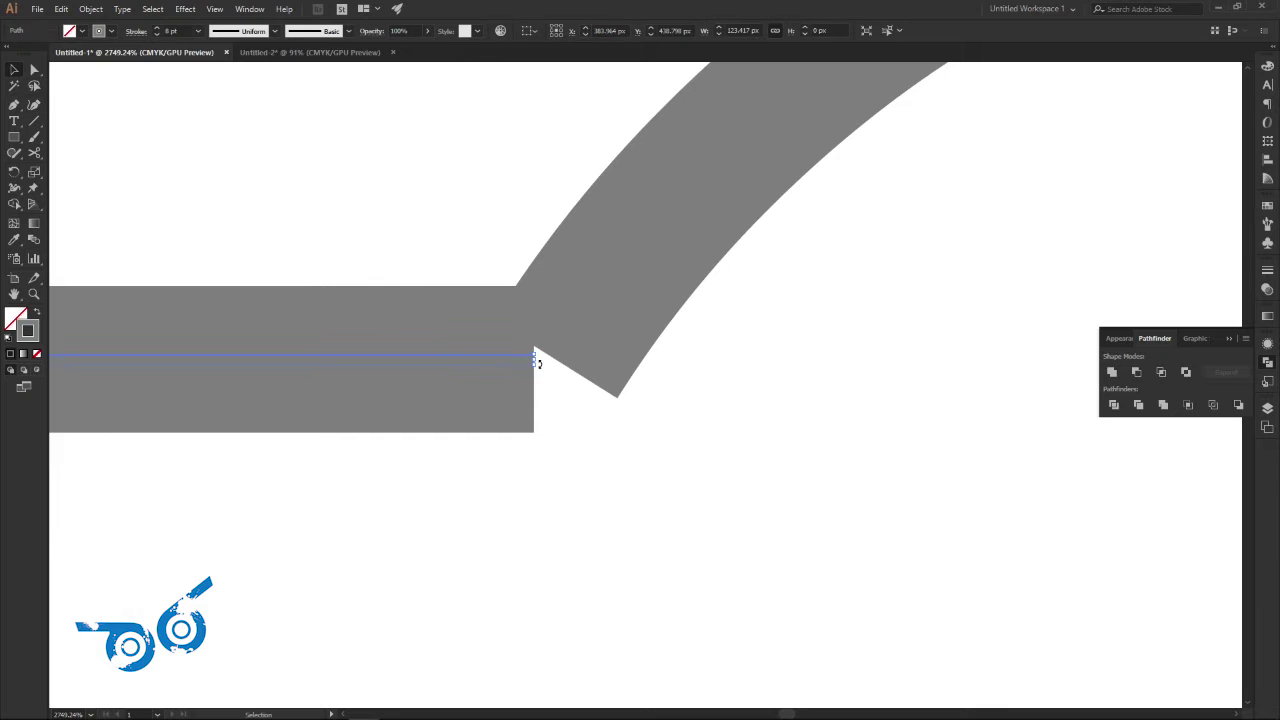
left_click_drag(536, 358, 556, 358)
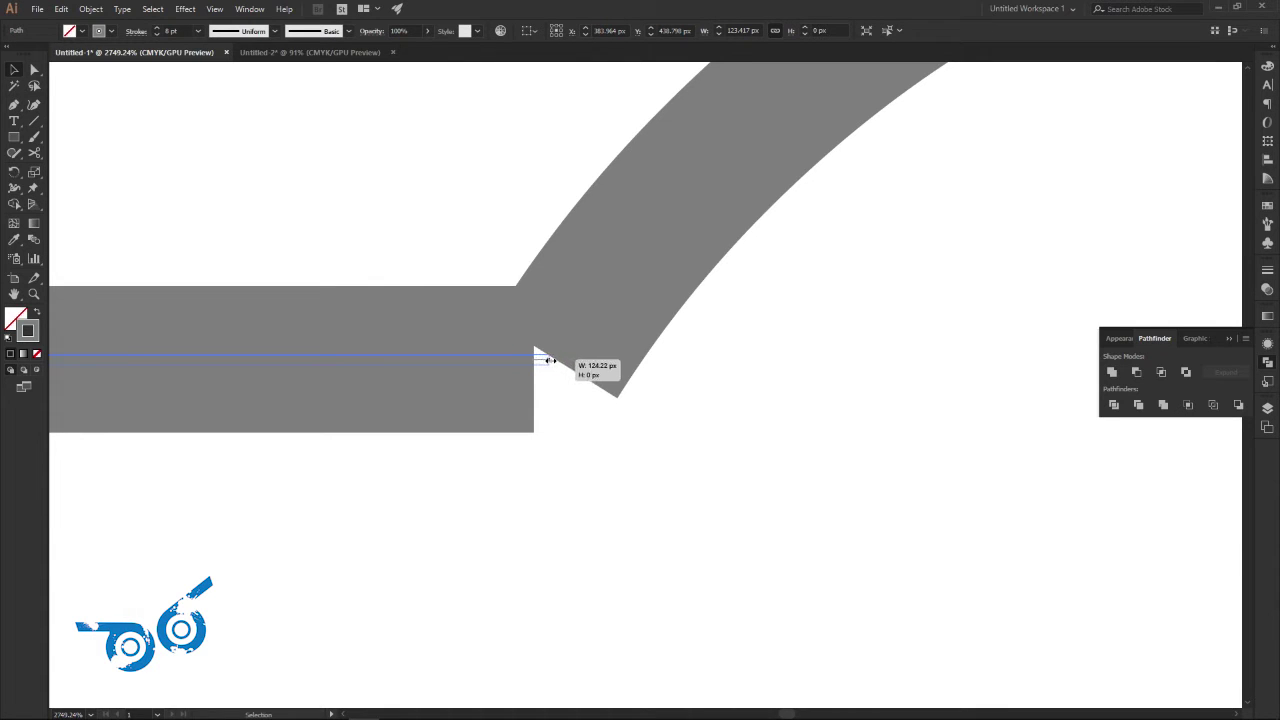
left_click(600, 438)
left_click_drag(617, 534, 505, 322)
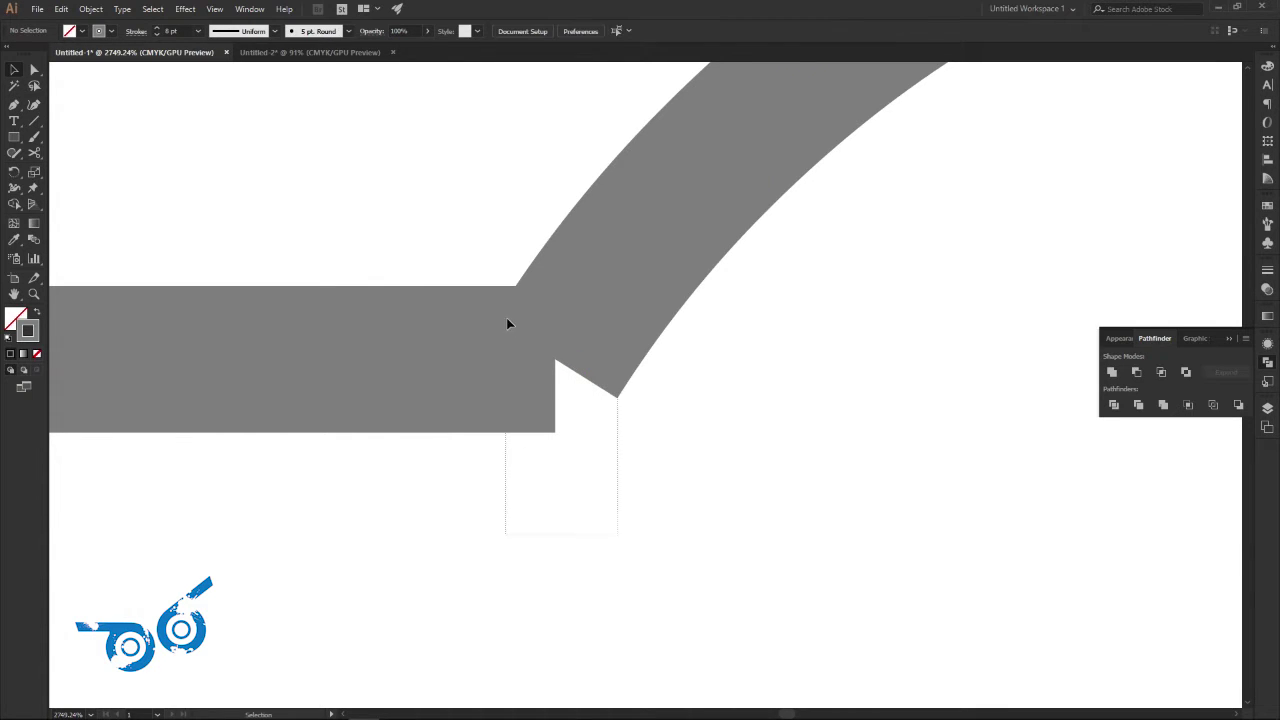
right_click(552, 347)
left_click(582, 444)
left_click(586, 477)
left_click(550, 374)
left_click(628, 485)
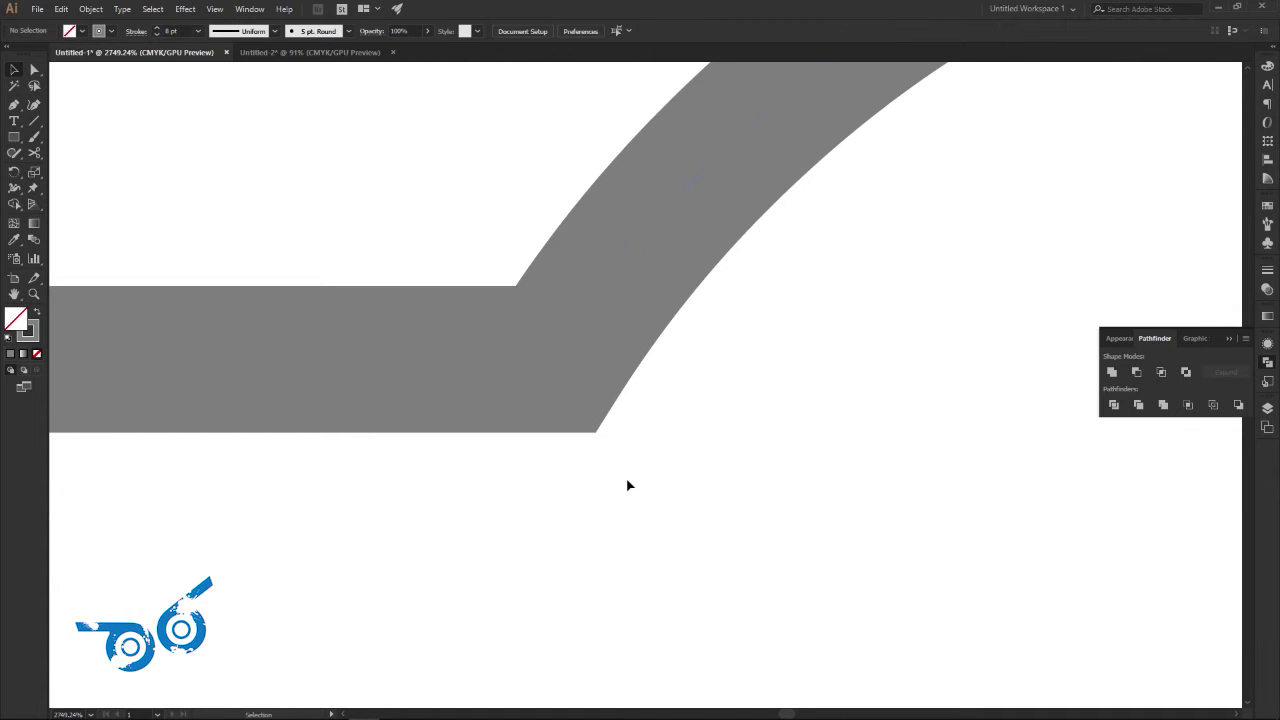
Shorten both bars by nudging their left anchor points to the right
key("z")
left_click_drag(611, 457, 477, 387)
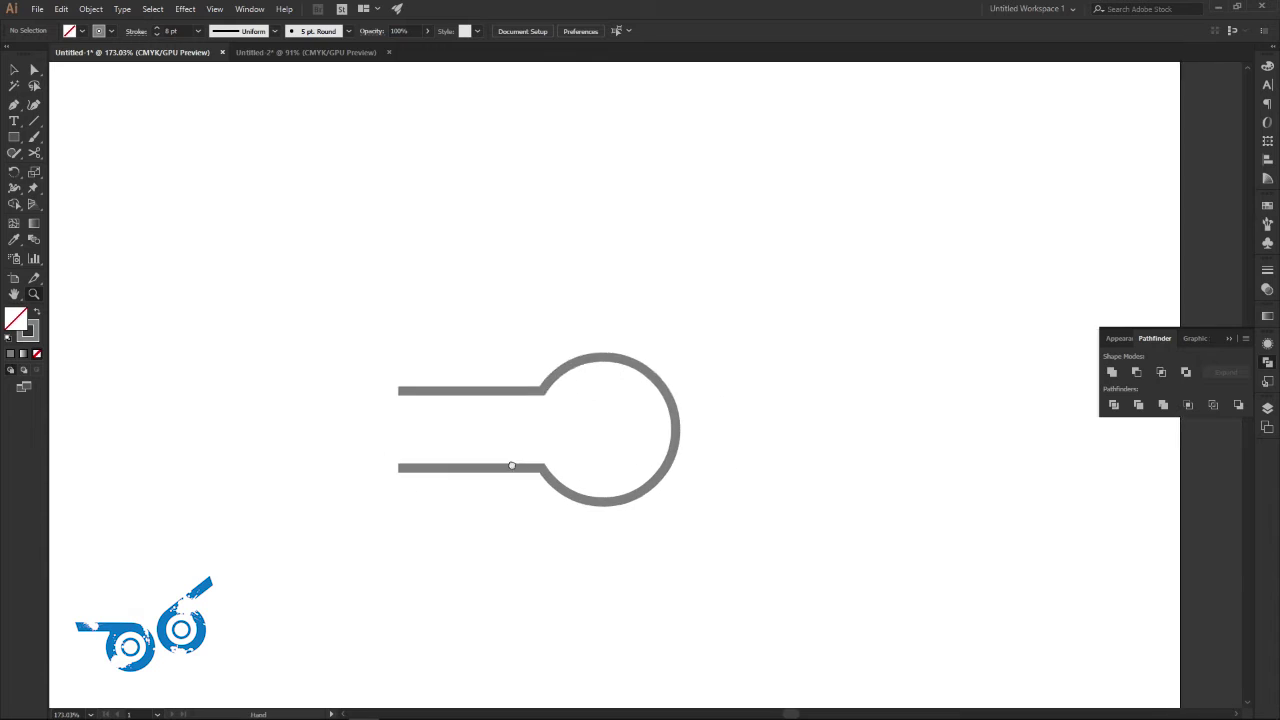
left_click(476, 387)
key("v")
left_click_drag(276, 234, 406, 491)
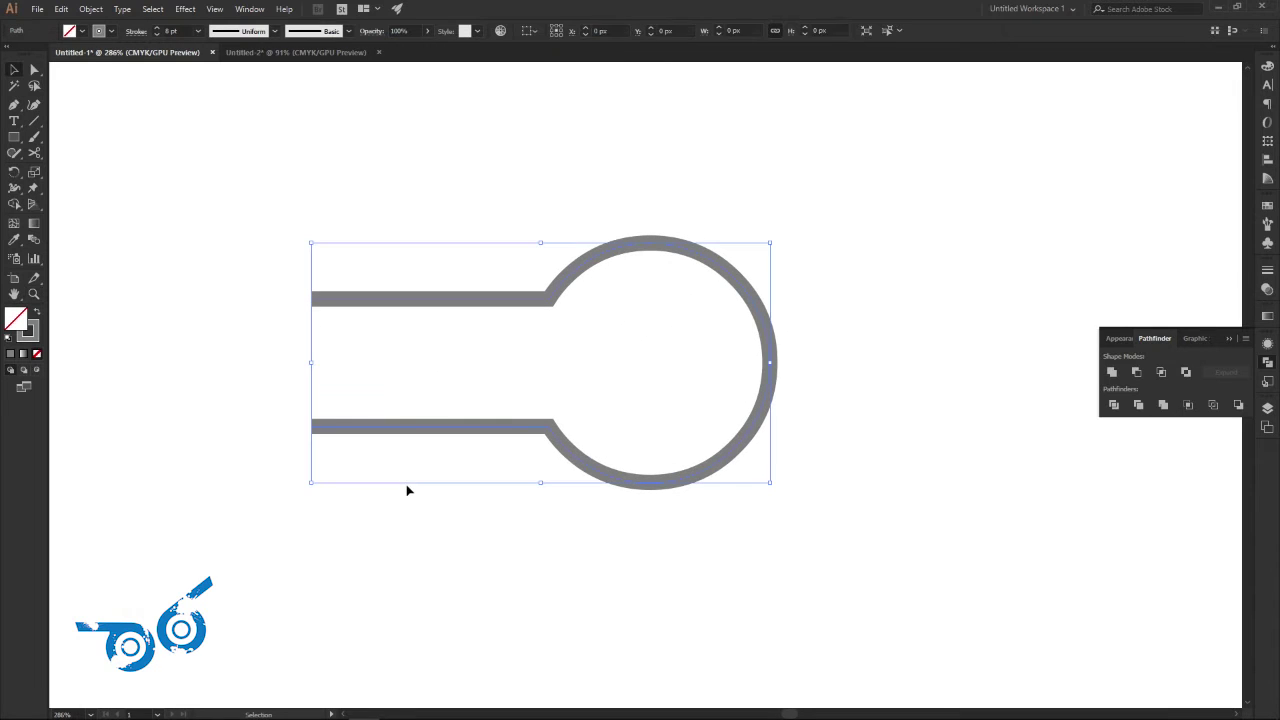
left_click(355, 267)
left_click(34, 69)
mouse_move(222, 138)
left_mouse_down()
mouse_move(323, 363)
mouse_move(355, 495)
left_mouse_up()
key("shift+Right")
key("shift+Right")
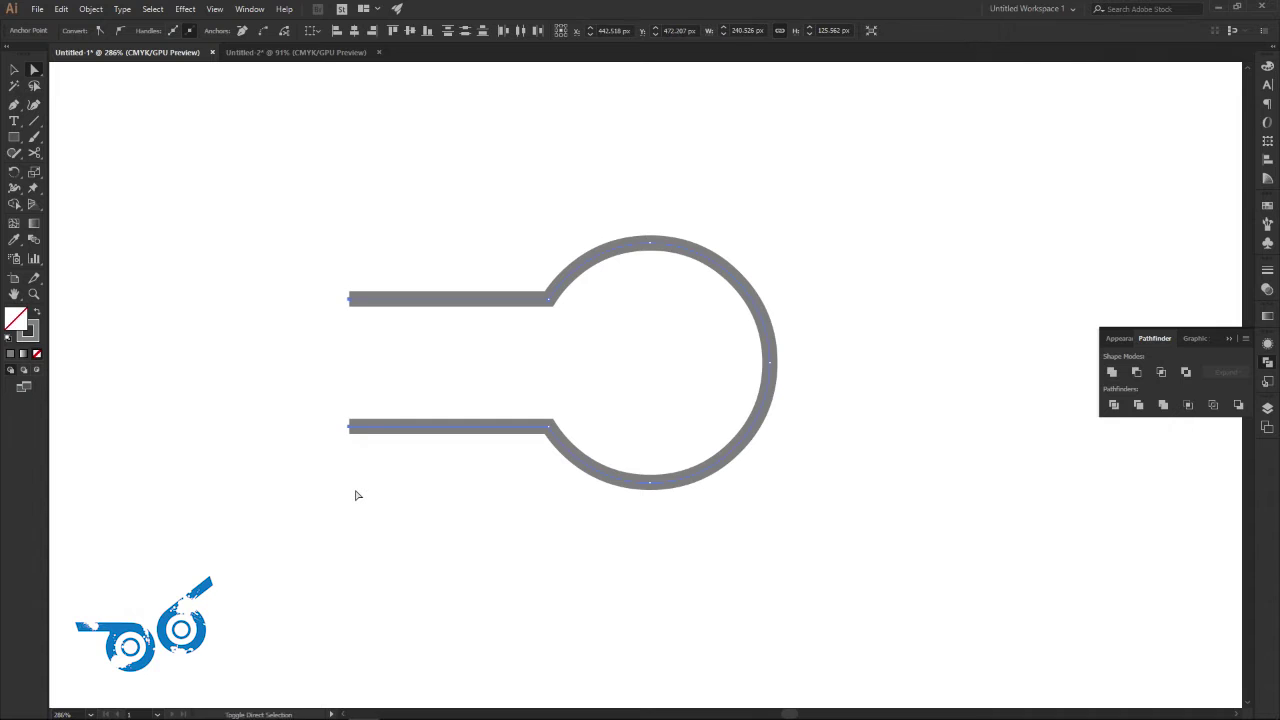
key("shift+Right")
key("shift+Right")
Draw a short horizontal line midway between the two bars
key("ctrl+shift+a")
left_click(31, 121)
left_click_drag(540, 363, 456, 362)
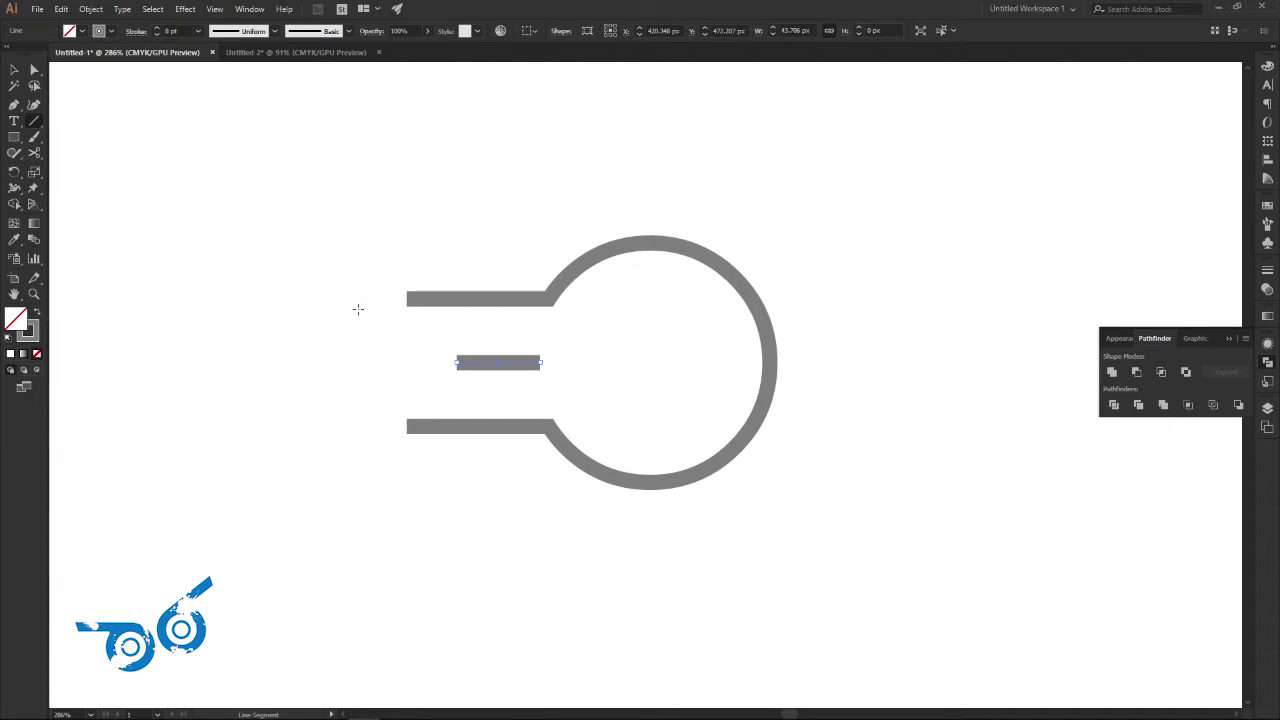
Draw three short dashes left of the upper bar, lower bar and middle line
key("ctrl+shift+a")
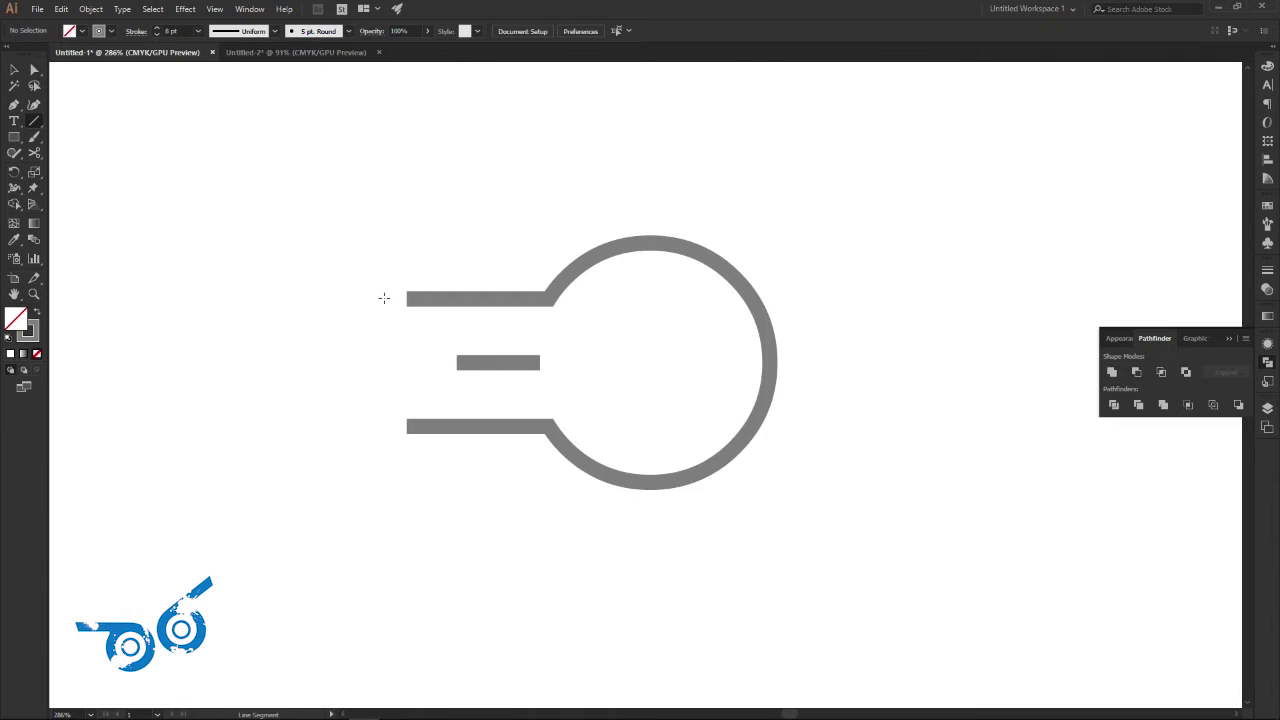
left_click_drag(377, 298, 348, 298)
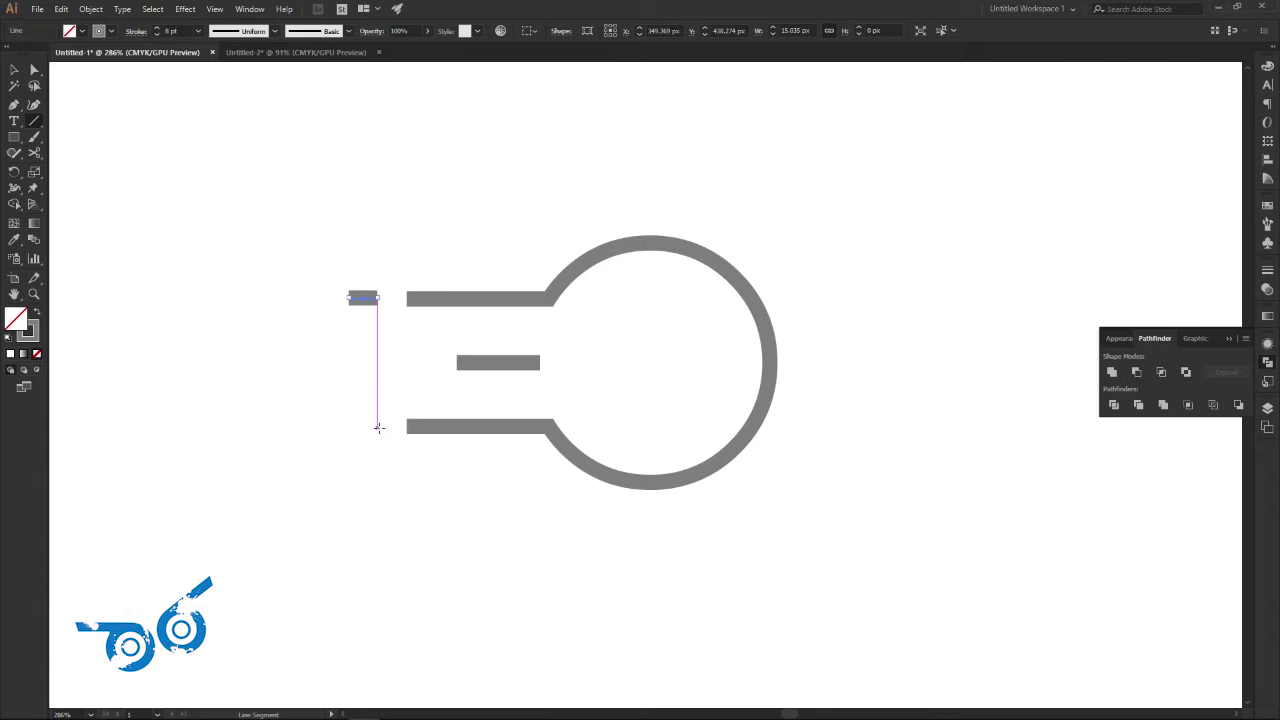
left_click_drag(379, 427, 348, 427)
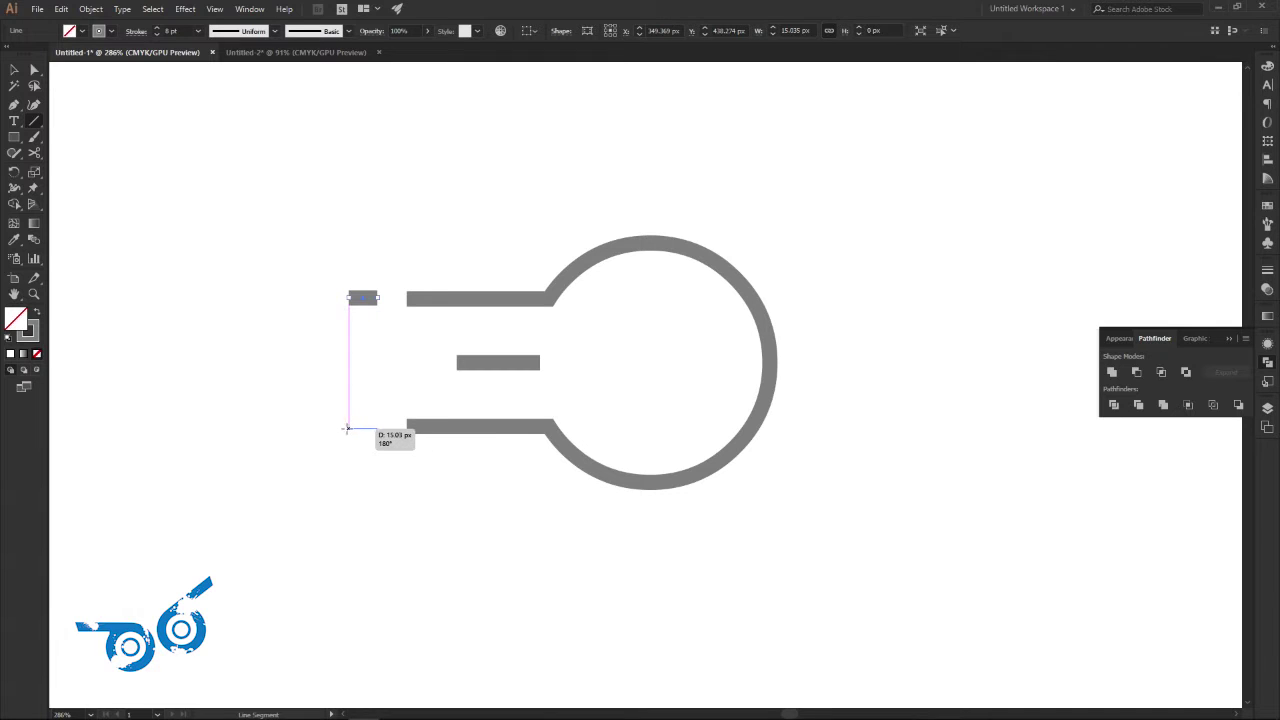
left_click_drag(366, 362, 326, 362)
Lengthen the top and bottom dashes leftward by moving their left anchors
left_click(34, 69)
left_click_drag(338, 284, 360, 309)
key("shift+Left")
key("shift+Left")
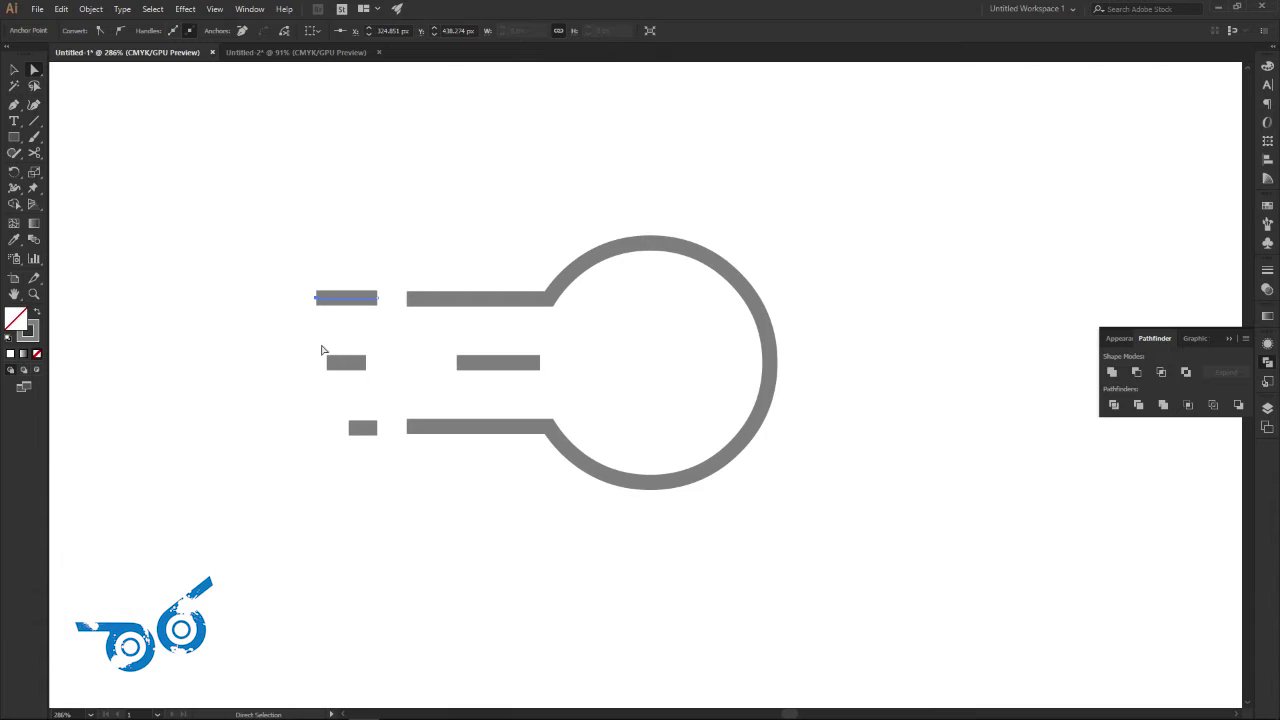
left_click_drag(330, 417, 360, 463)
key("shift+Left")
key("shift+Left")
Nudge the middle dash right, then select all the bars and the ring
key("v")
left_click(258, 324)
left_click(330, 363)
key("Right")
key("Right")
key("Right")
key("Right")
key("Right")
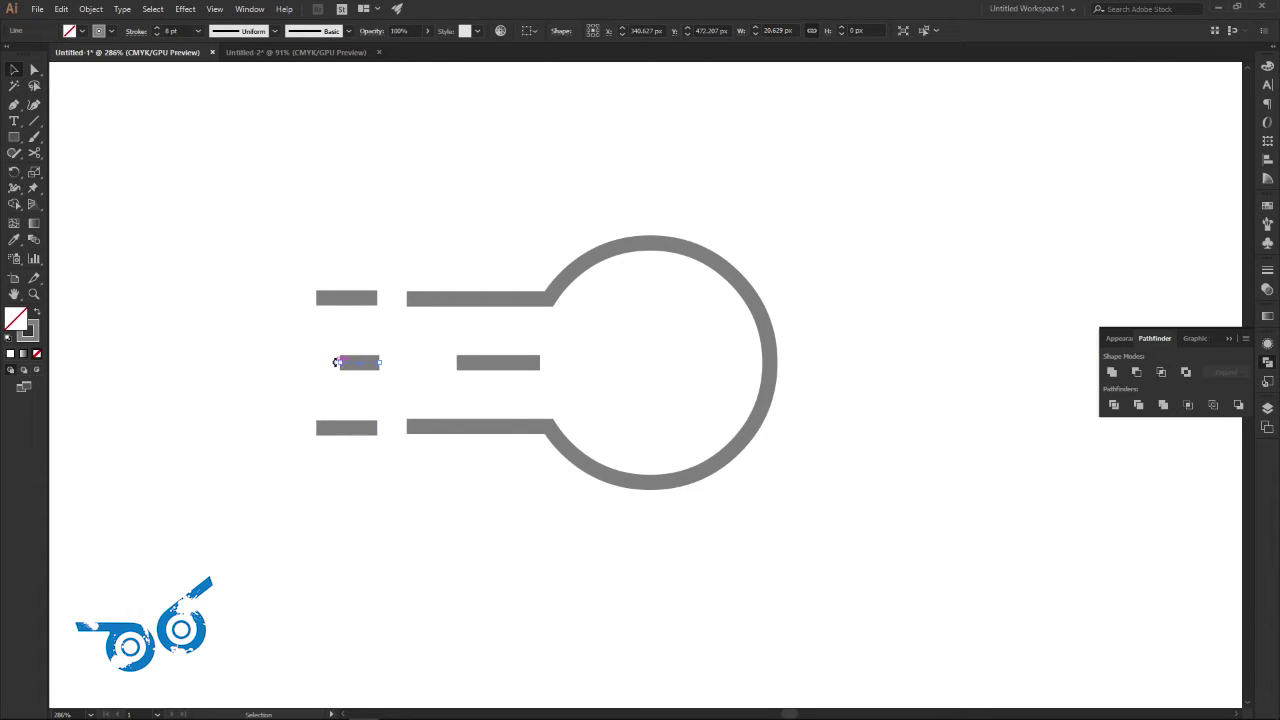
left_click(314, 234)
left_click_drag(256, 170, 497, 540)
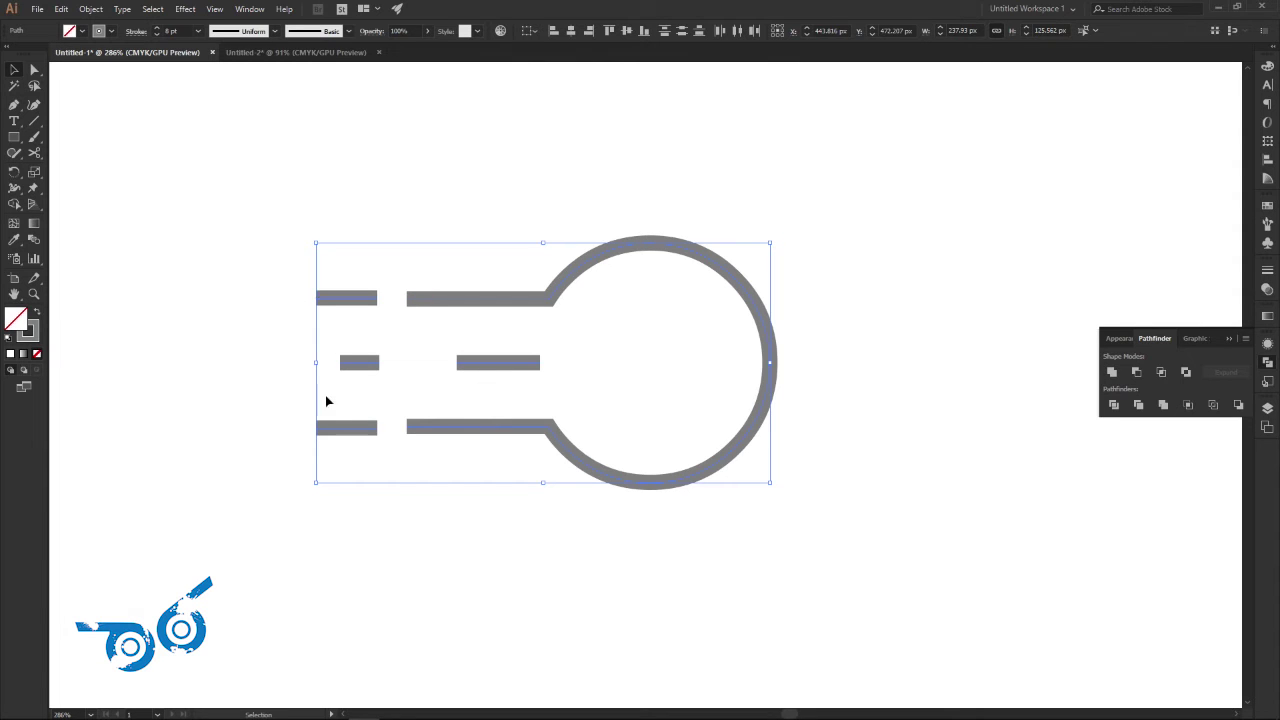
Give all the bars and the ring Round Cap line ends
left_click(134, 31)
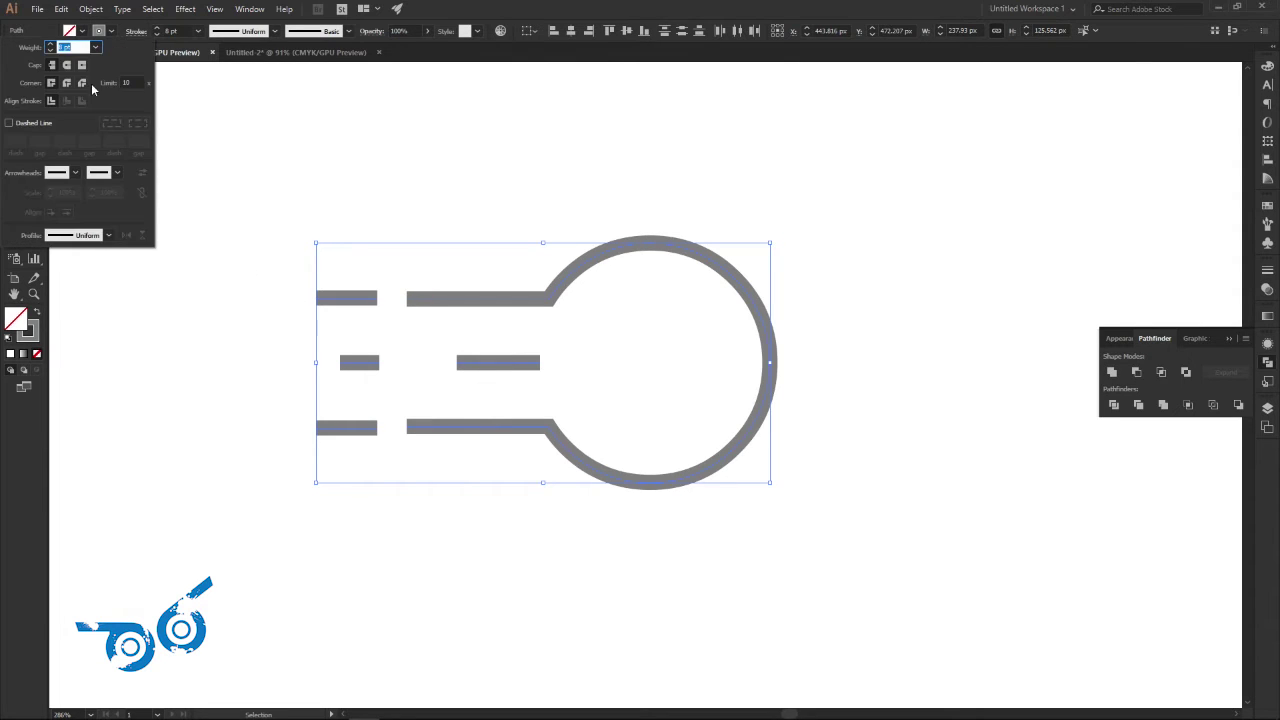
left_click(67, 64)
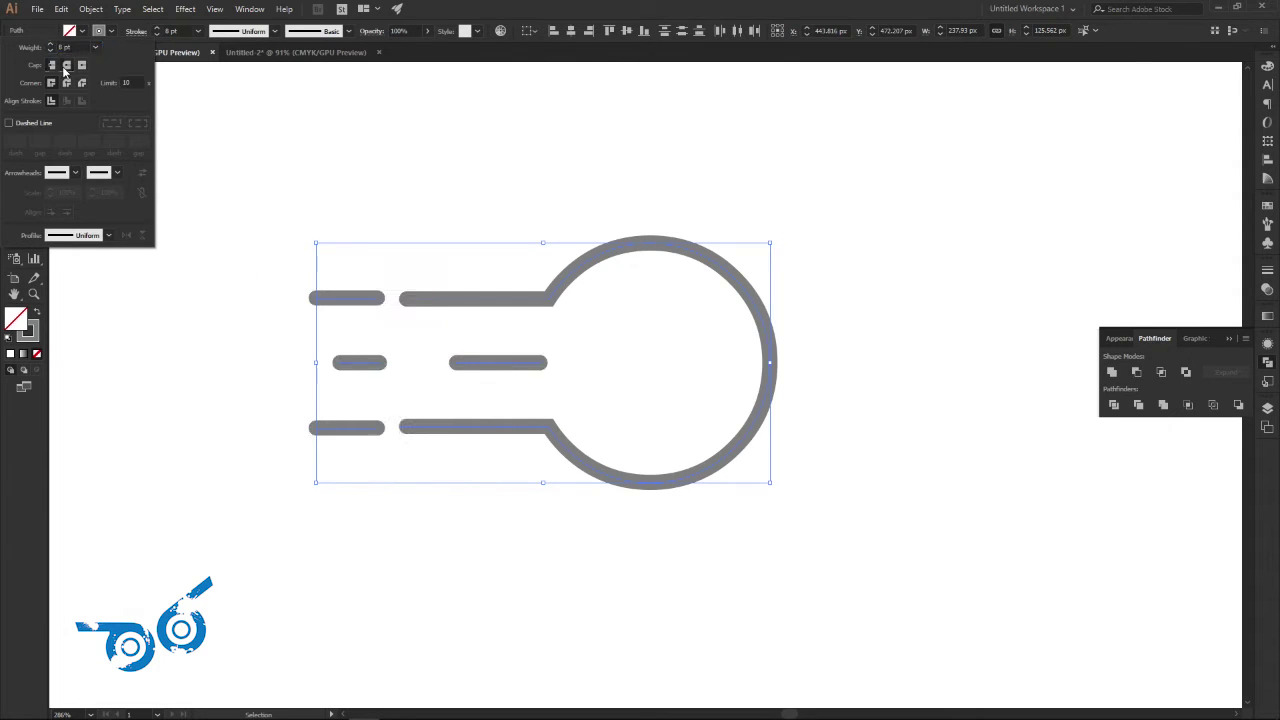
left_click(465, 213)
Nudge the three leftmost dashes slightly to the left
left_click_drag(308, 195, 360, 489)
key("Left")
key("Left")
key("Left")
left_click(380, 505)
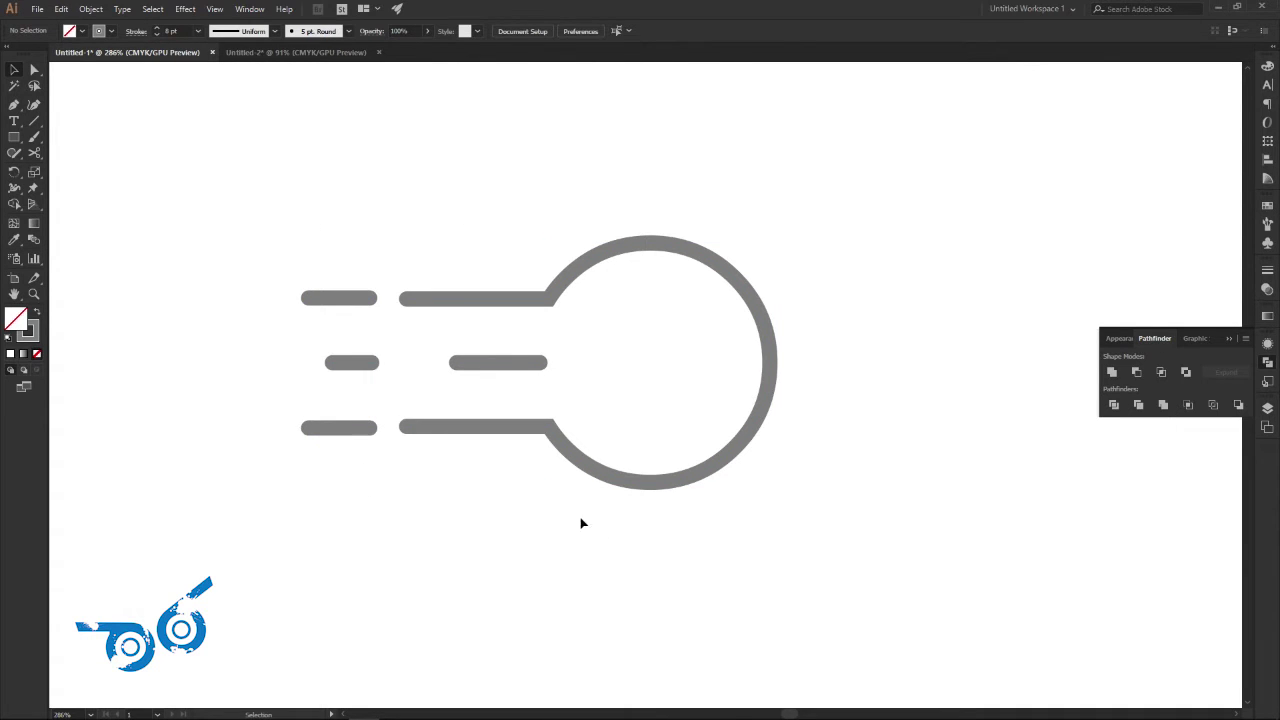
key("z")
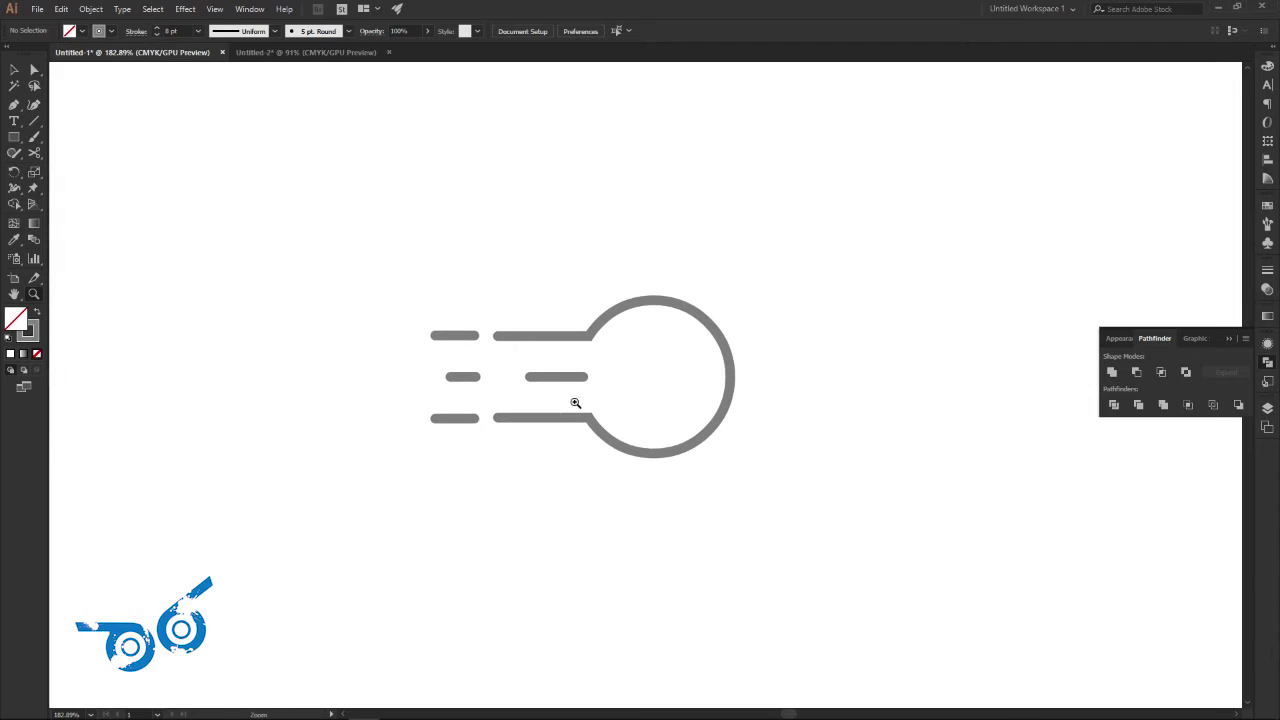
left_click(14, 70)
Create a three-point star triangle and rotate it 90° to point right
left_click(14, 137)
left_click(70, 200)
left_click(658, 391)
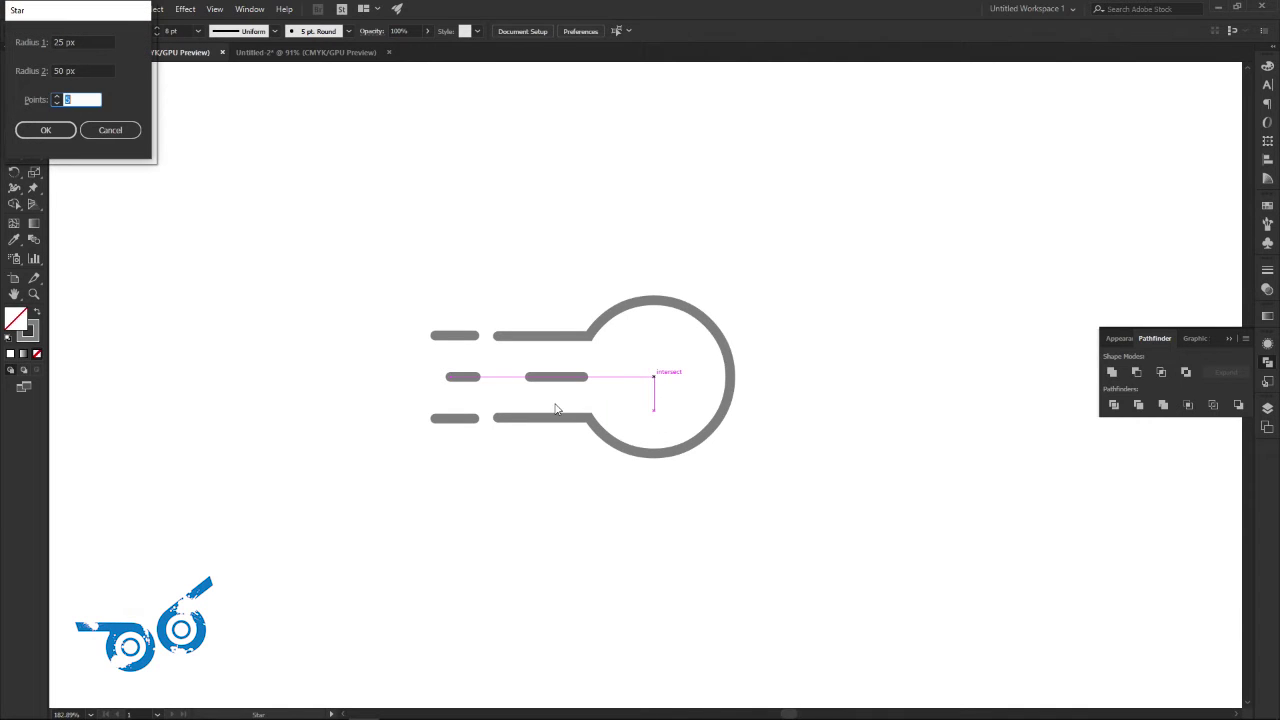
key("Return")
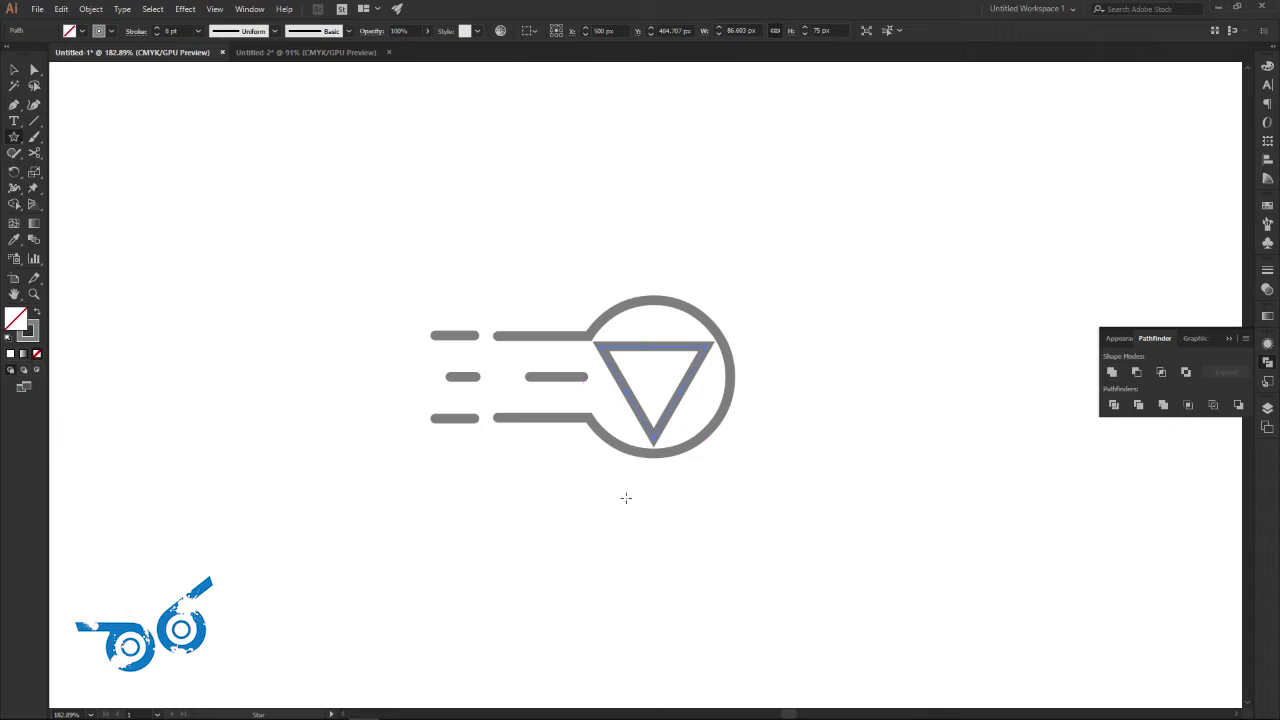
key("v")
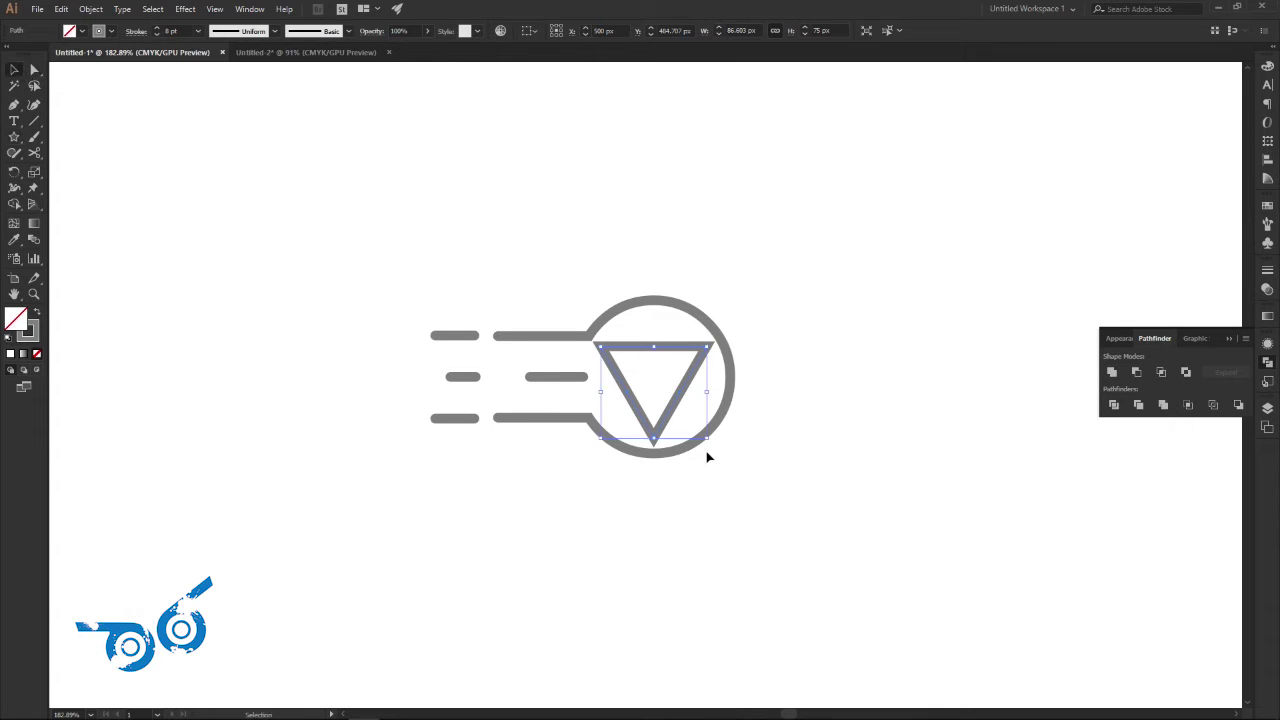
mouse_move(705, 460)
left_mouse_down()
mouse_move(771, 340)
mouse_move(671, 376)
mouse_move(692, 411)
left_mouse_up()
left_click(806, 385)
left_click(681, 380)
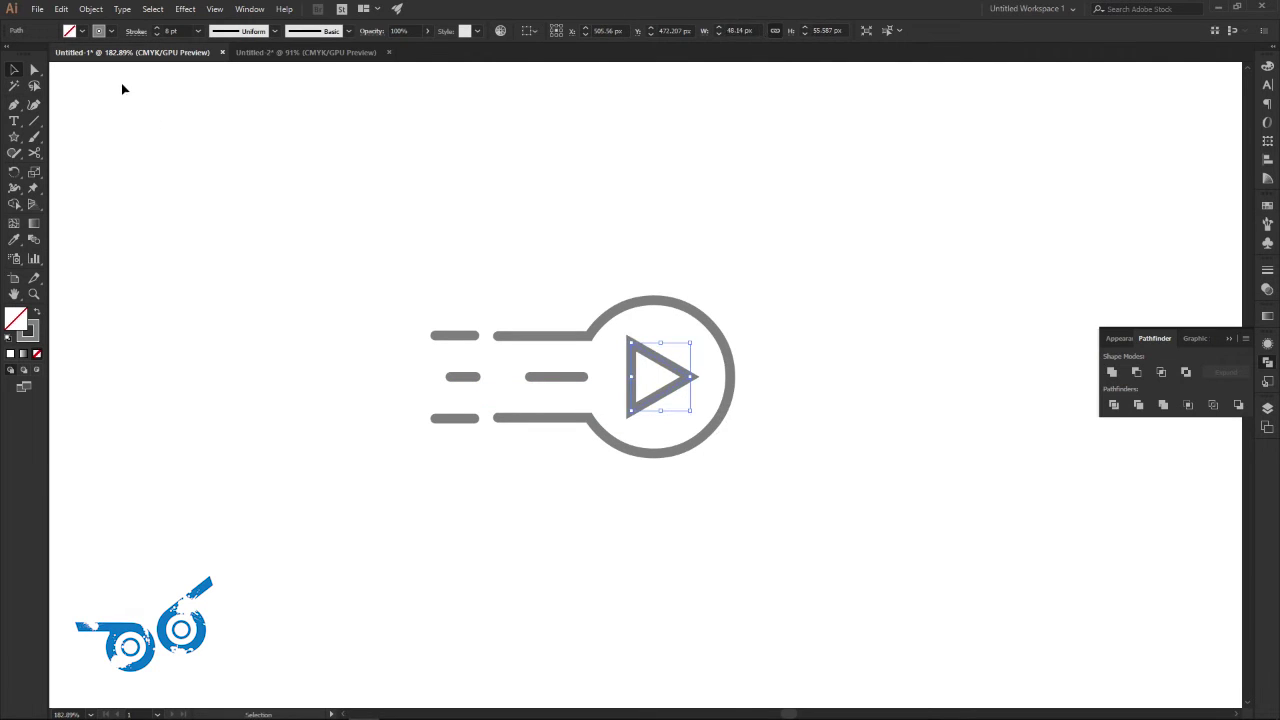
Give the triangle Round Cap, Round Corner and a 7 pt stroke
left_click(135, 32)
left_click(66, 65)
left_click(67, 83)
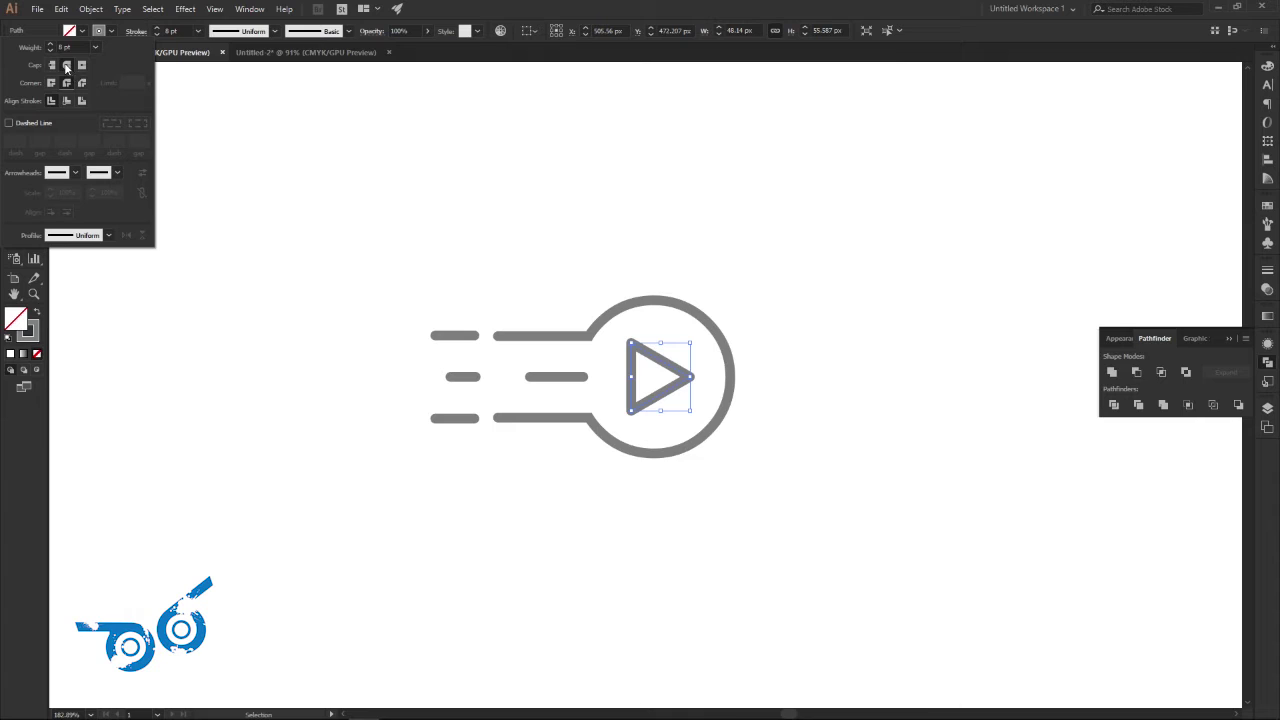
left_click(866, 304)
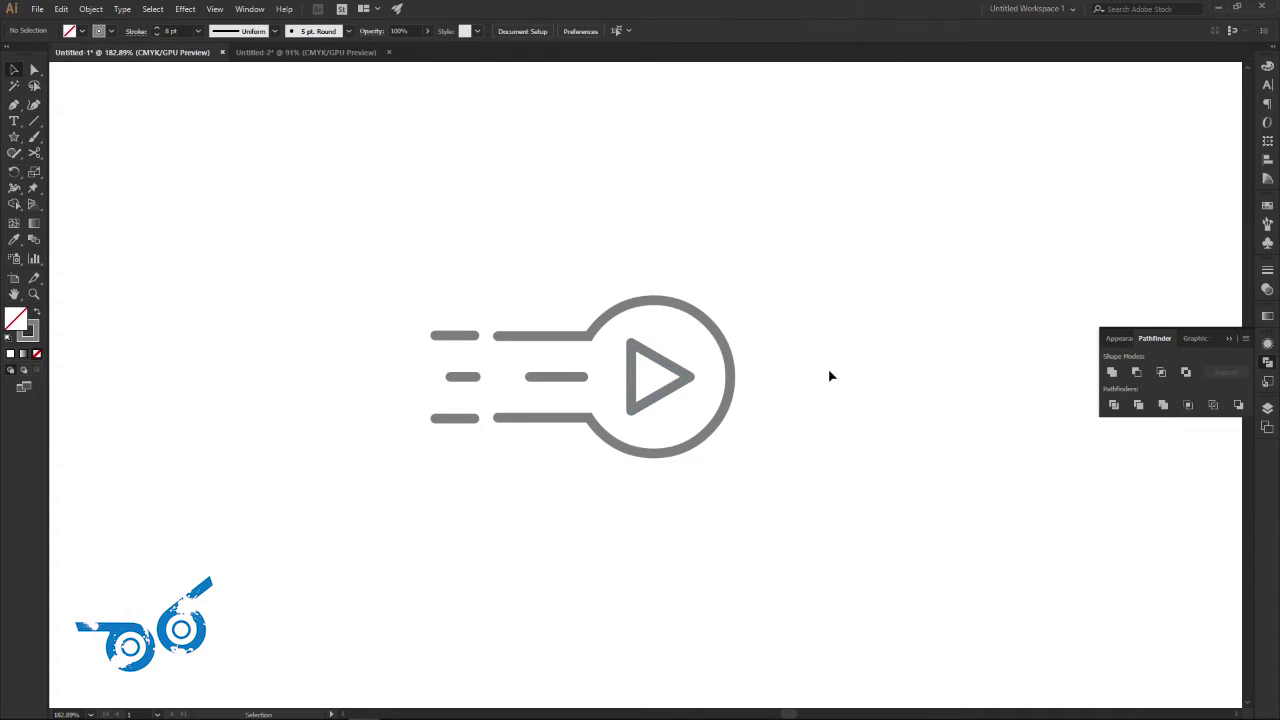
left_click(695, 382)
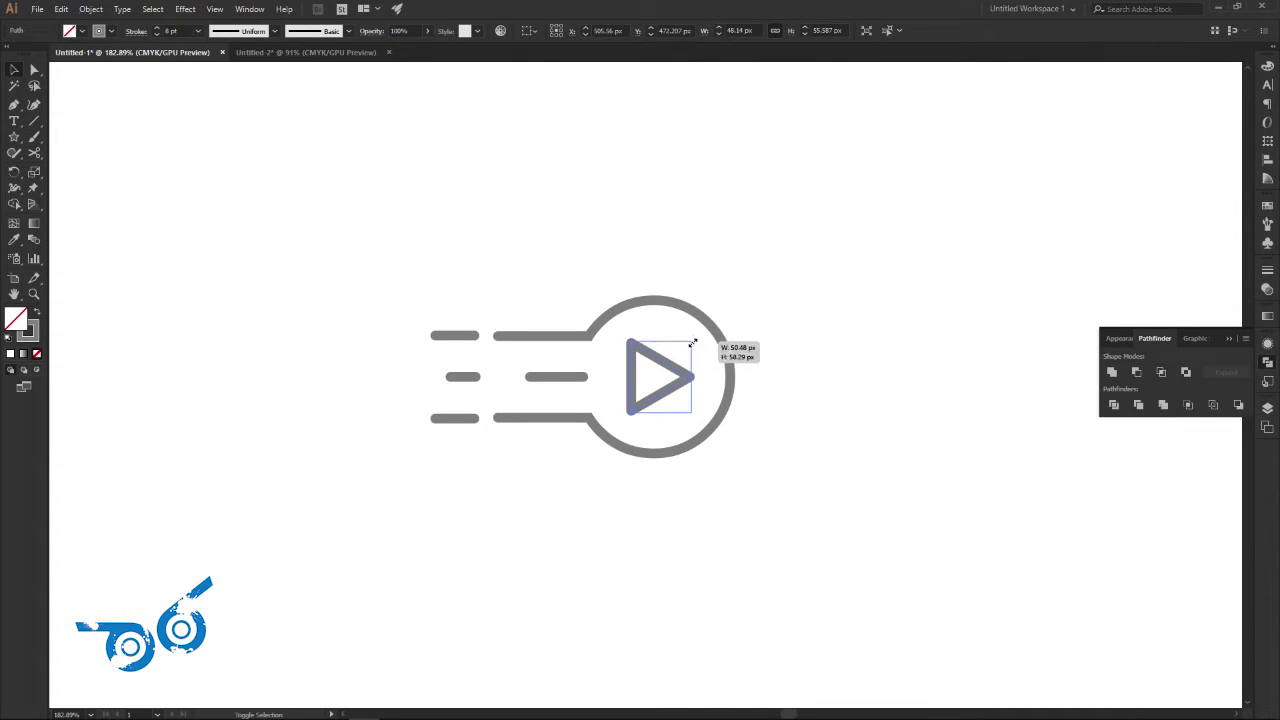
left_click(156, 34)
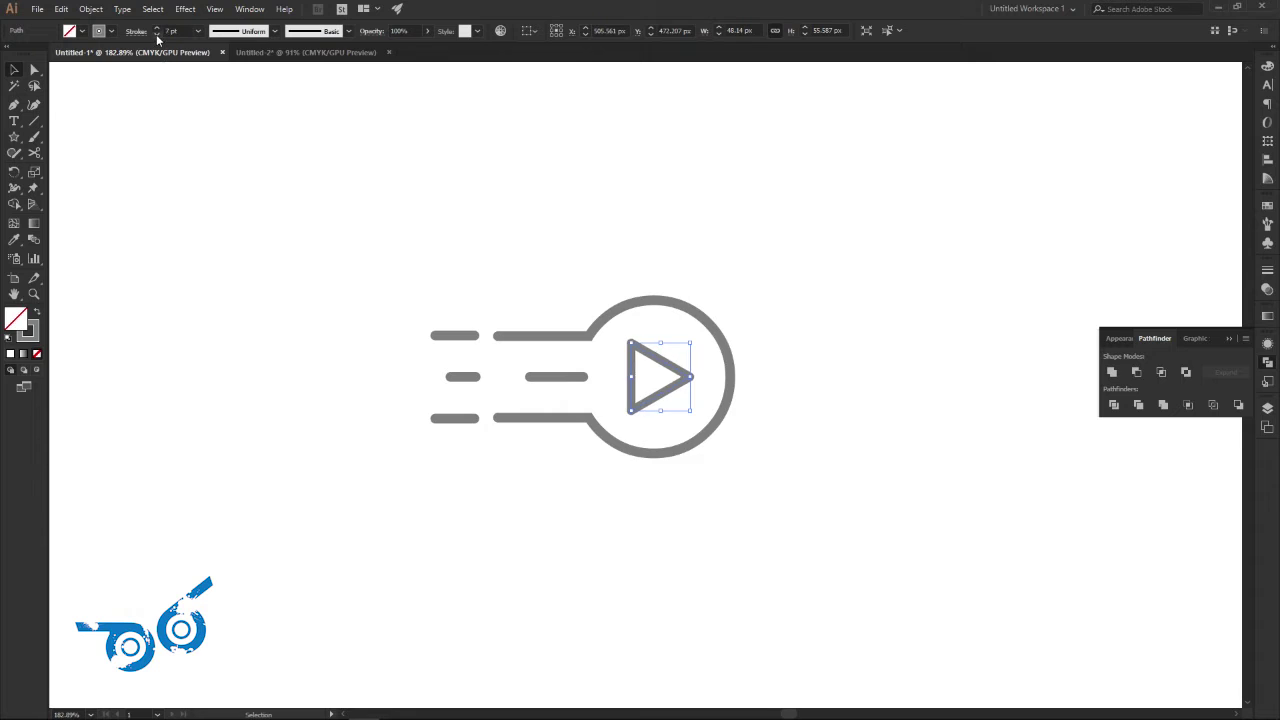
left_click(400, 158)
Fine-tune the play triangle's horizontal position inside the ring
left_click_drag(690, 381, 698, 379)
left_click(785, 420)
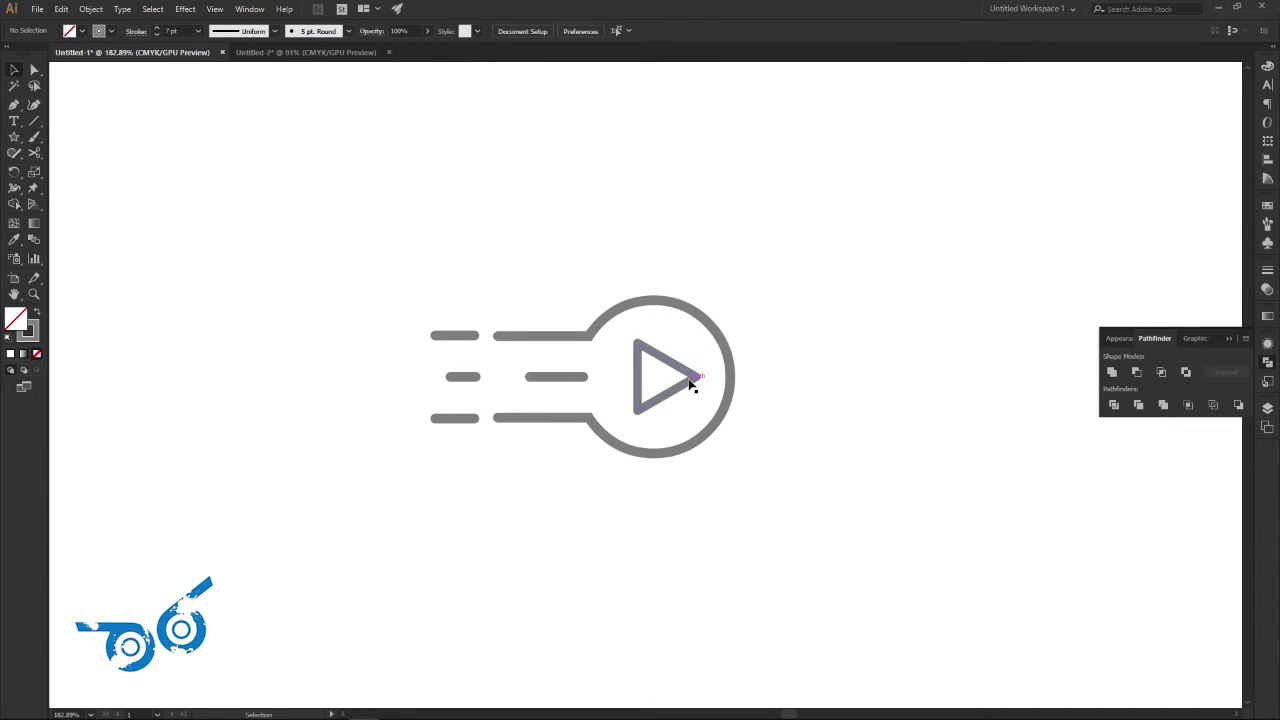
left_click_drag(688, 383, 683, 383)
left_click(799, 412)
left_click_drag(690, 385, 694, 385)
left_click(789, 403)
key("z")
left_click(520, 345, "alt")
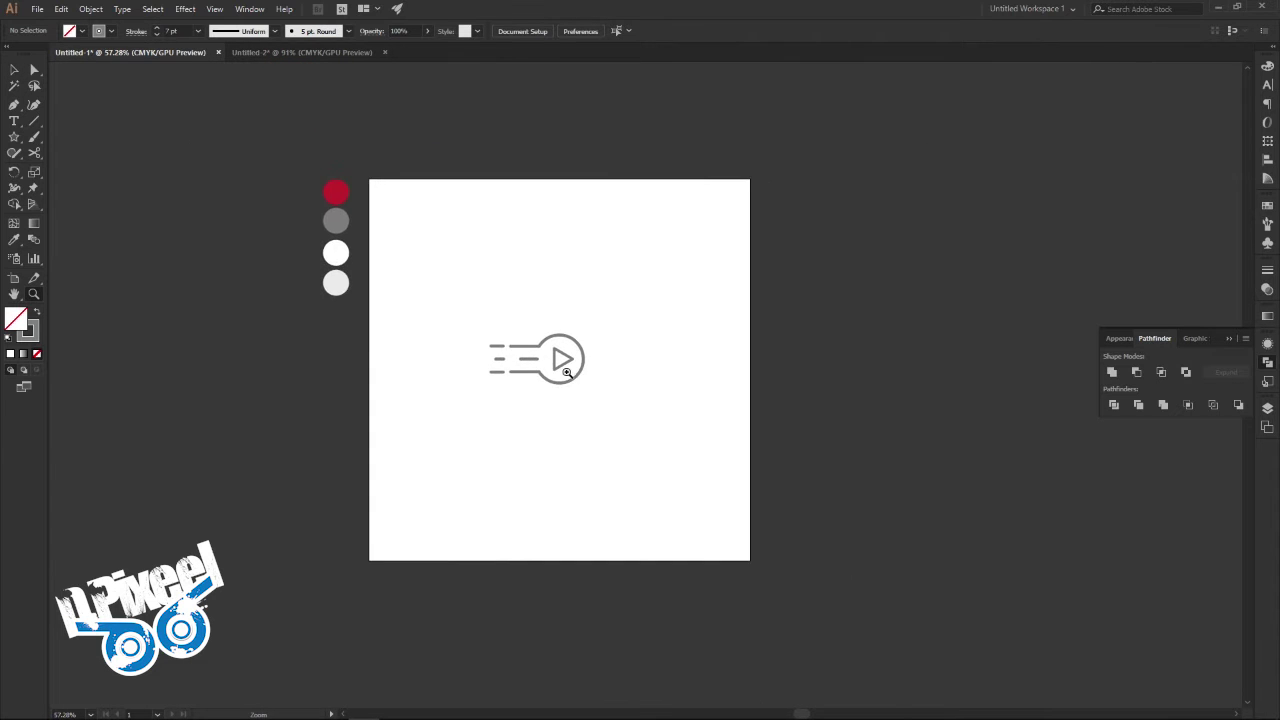
Scale the whole icon up to about 320 by 166 px and reposition it
left_click(565, 372)
left_click(13, 70)
left_click_drag(655, 265, 455, 418)
left_click_drag(592, 390, 632, 412)
left_click_drag(608, 351, 601, 343)
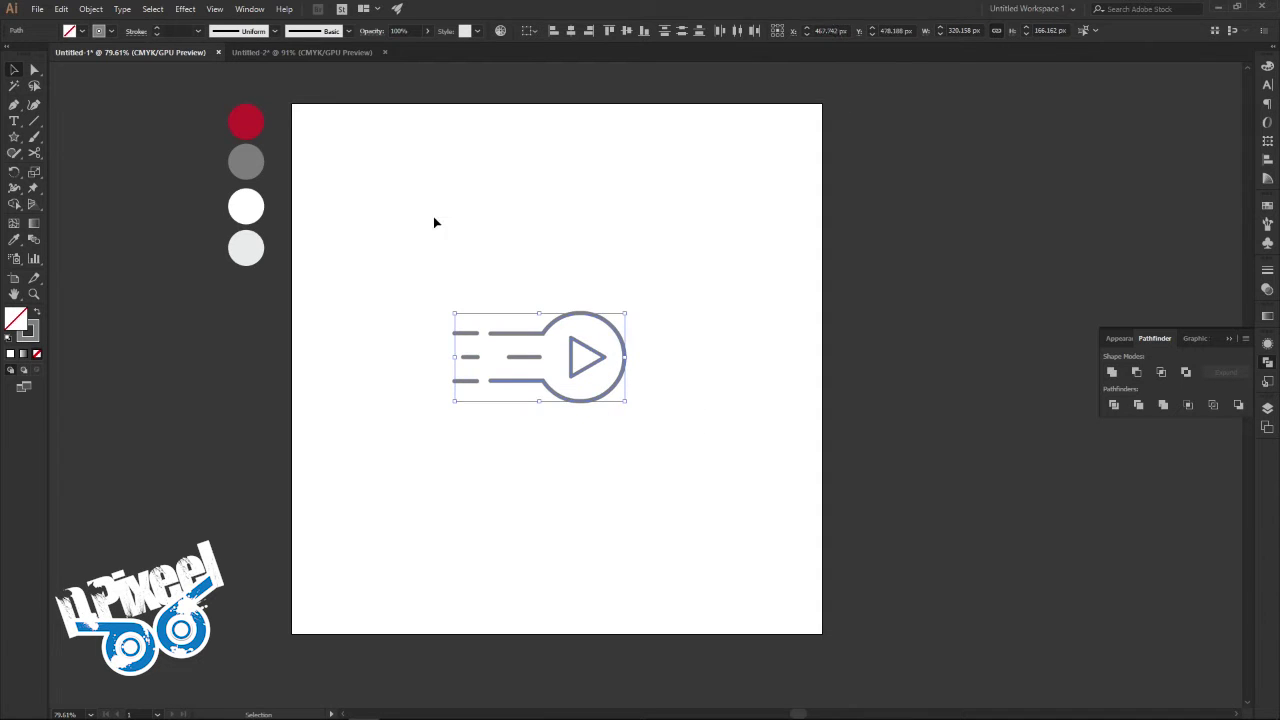
left_click(434, 222)
Thicken the bars' and ring's stroke by 1 pt and the triangle's to 8 pt
left_click_drag(471, 226, 520, 400)
left_click(157, 28)
left_click(431, 146)
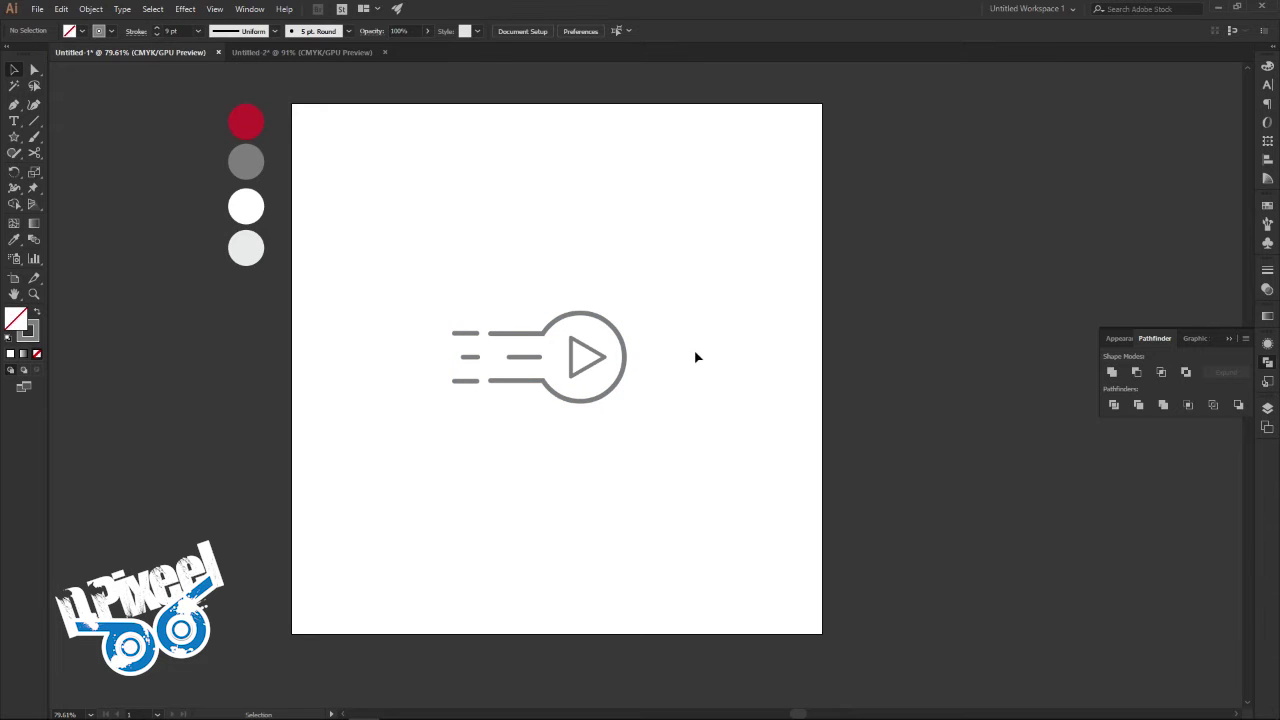
left_click(586, 348)
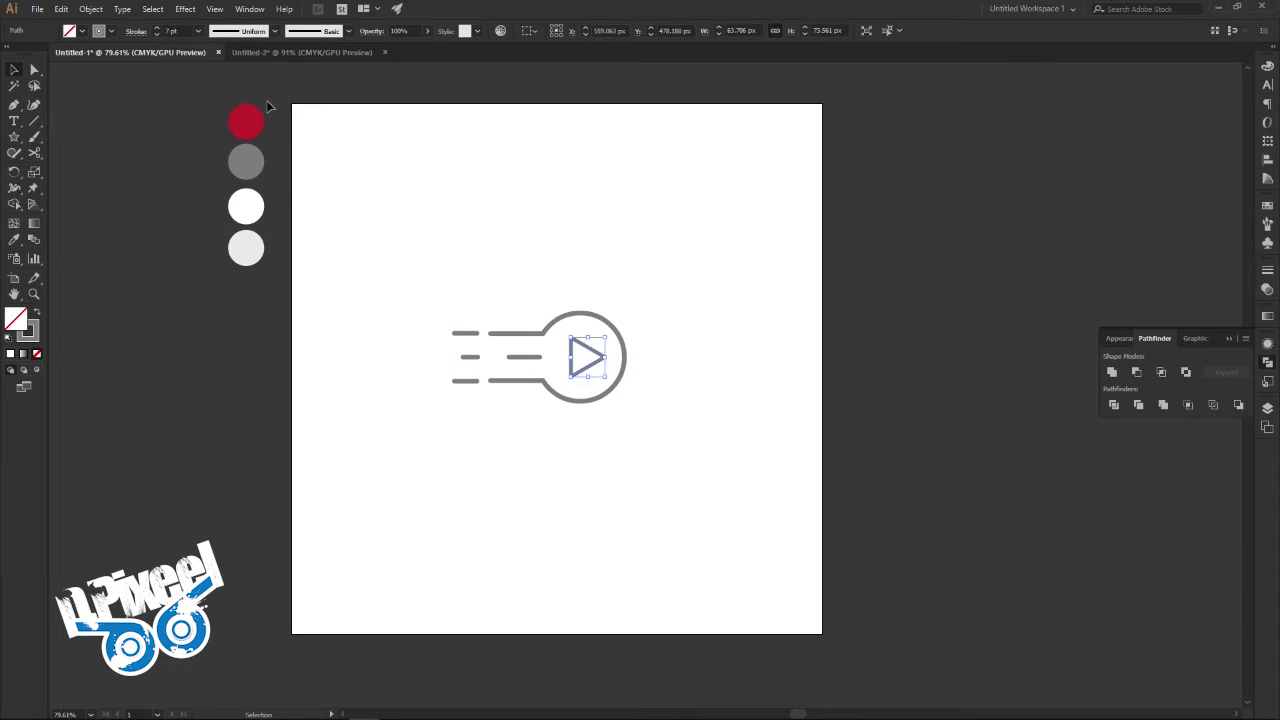
left_click(157, 27)
left_click(722, 344)
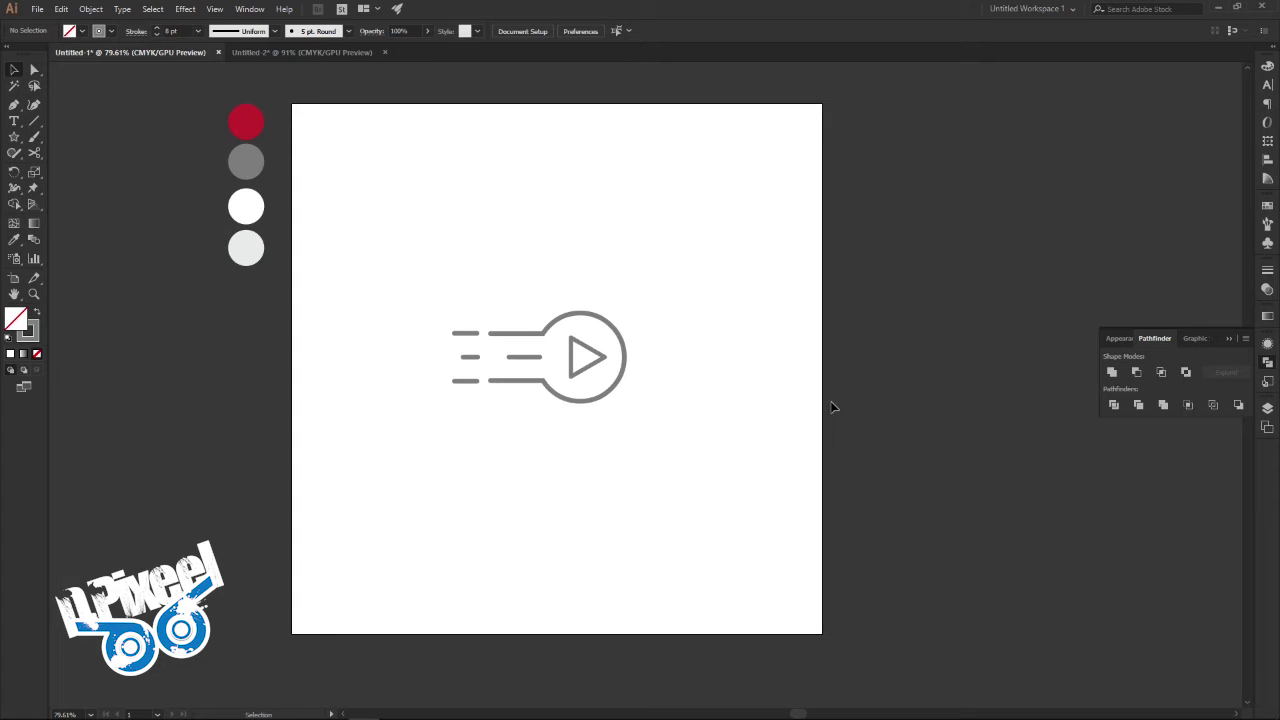
Draw a rectangle frame around the icon and round its corners
left_click_drag(14, 137, 70, 131)
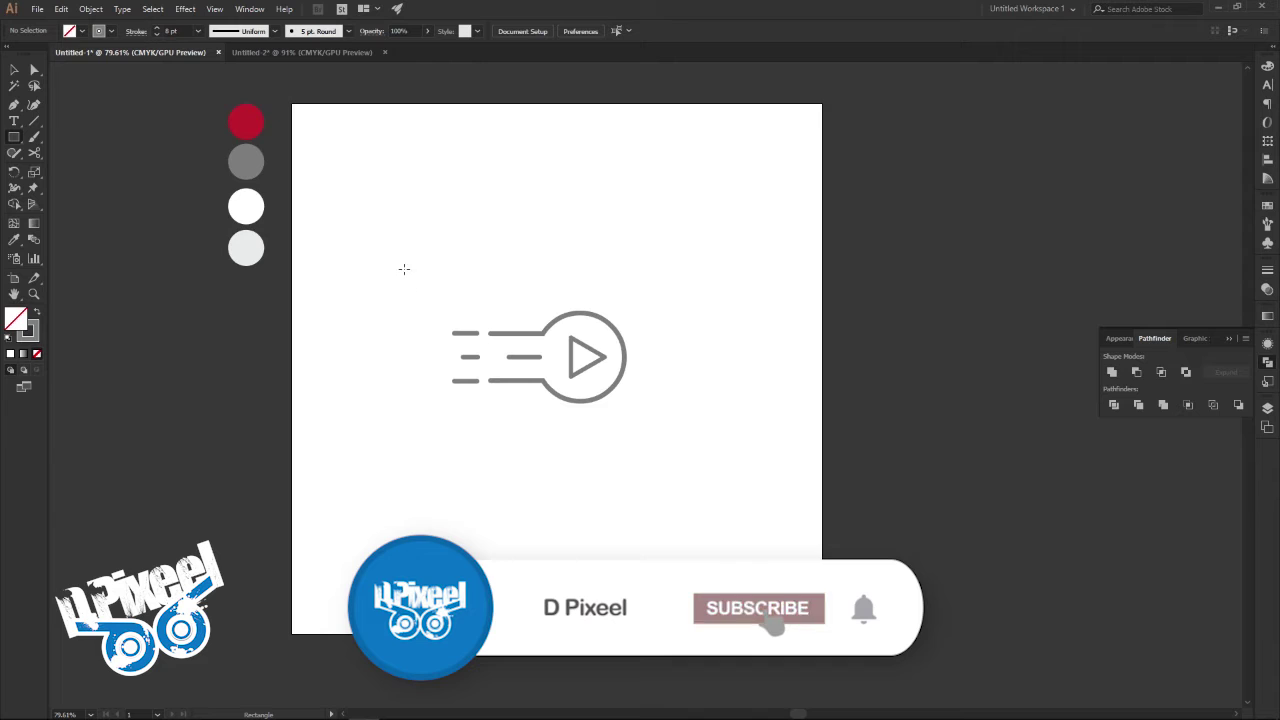
left_click_drag(399, 262, 703, 457)
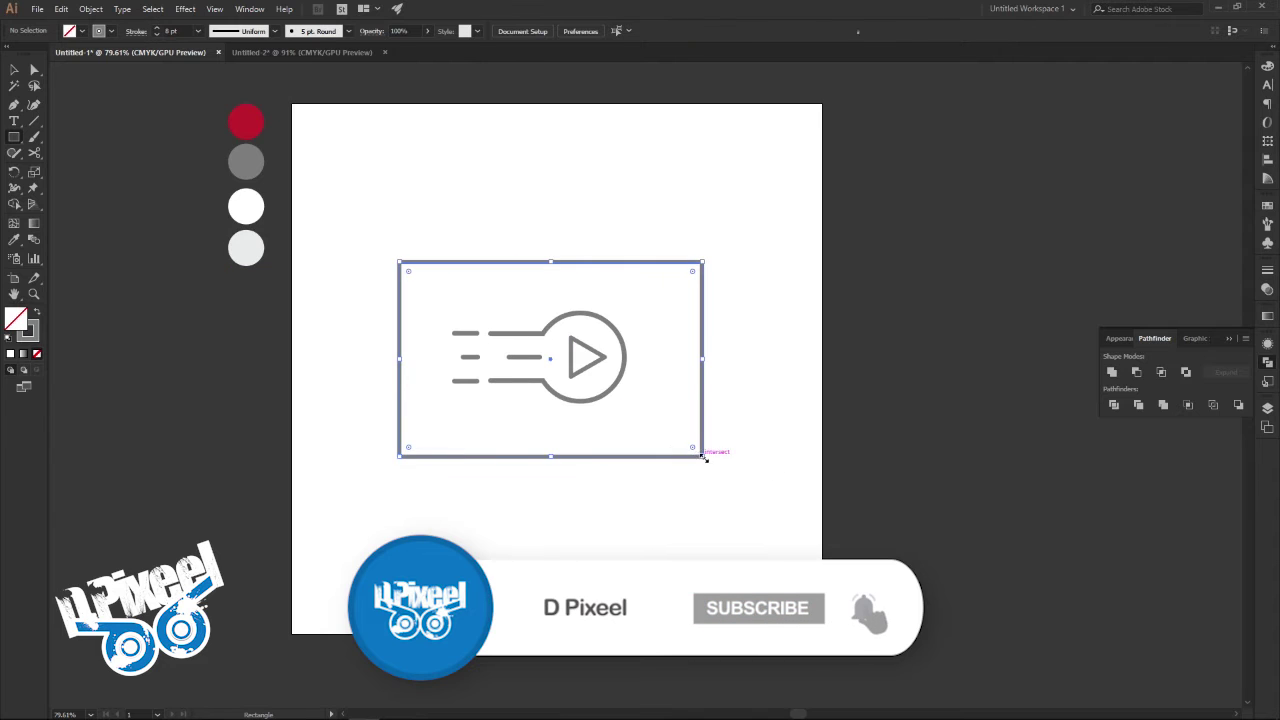
left_click(10, 70)
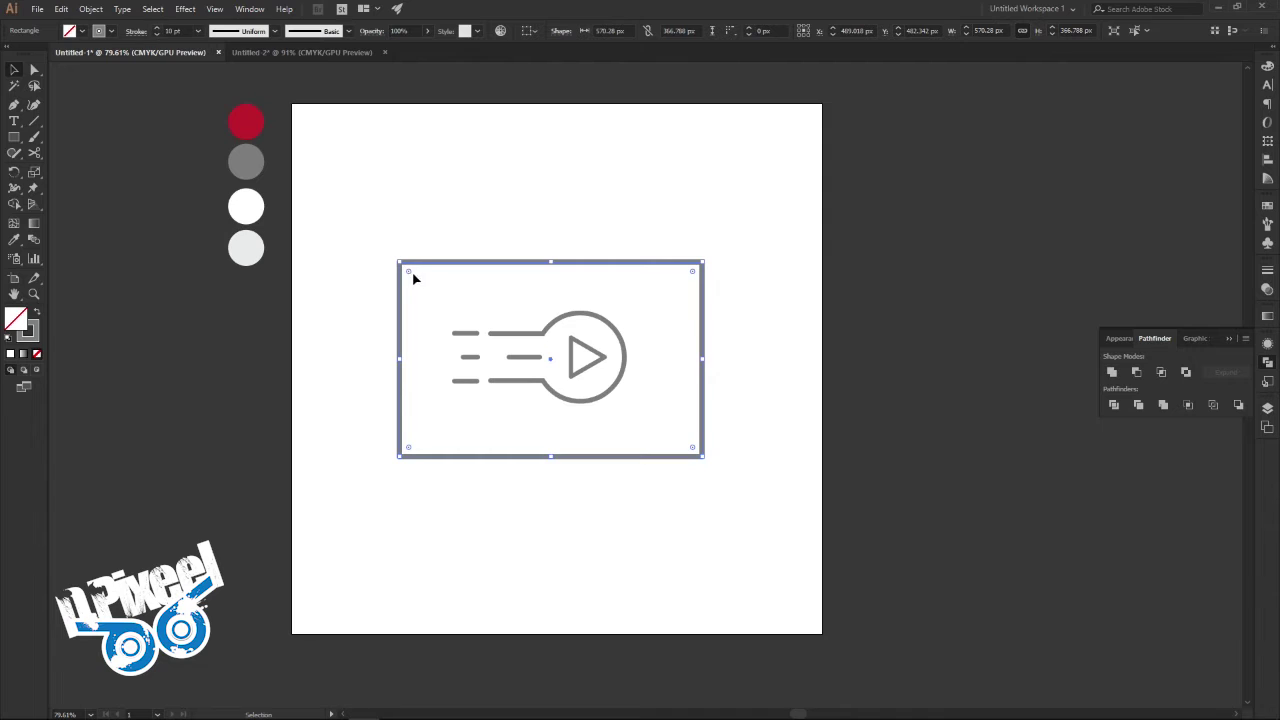
left_click_drag(410, 275, 415, 279)
left_click(441, 215)
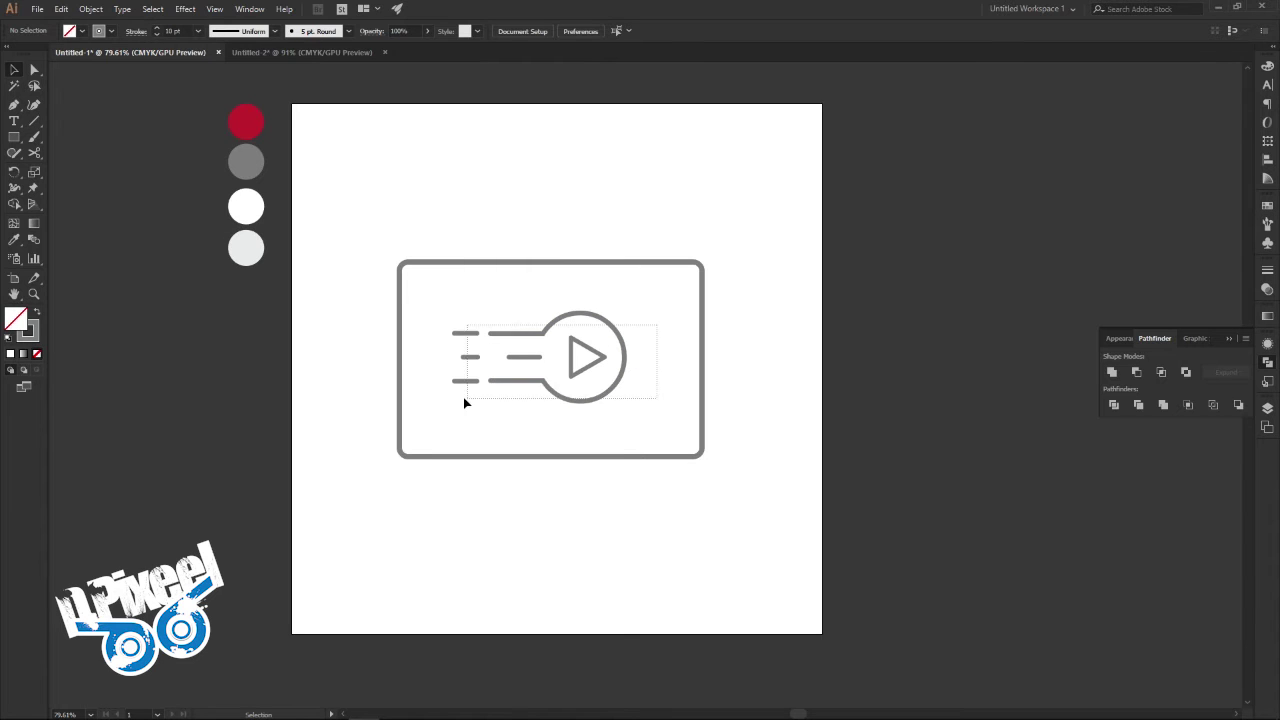
Group the icon's bars, ring and triangle, leaving the frame out
left_click_drag(657, 333, 463, 395)
right_click(486, 380)
key("Escape")
left_click_drag(766, 271, 443, 471)
left_click(703, 415, "shift")
right_click(625, 390)
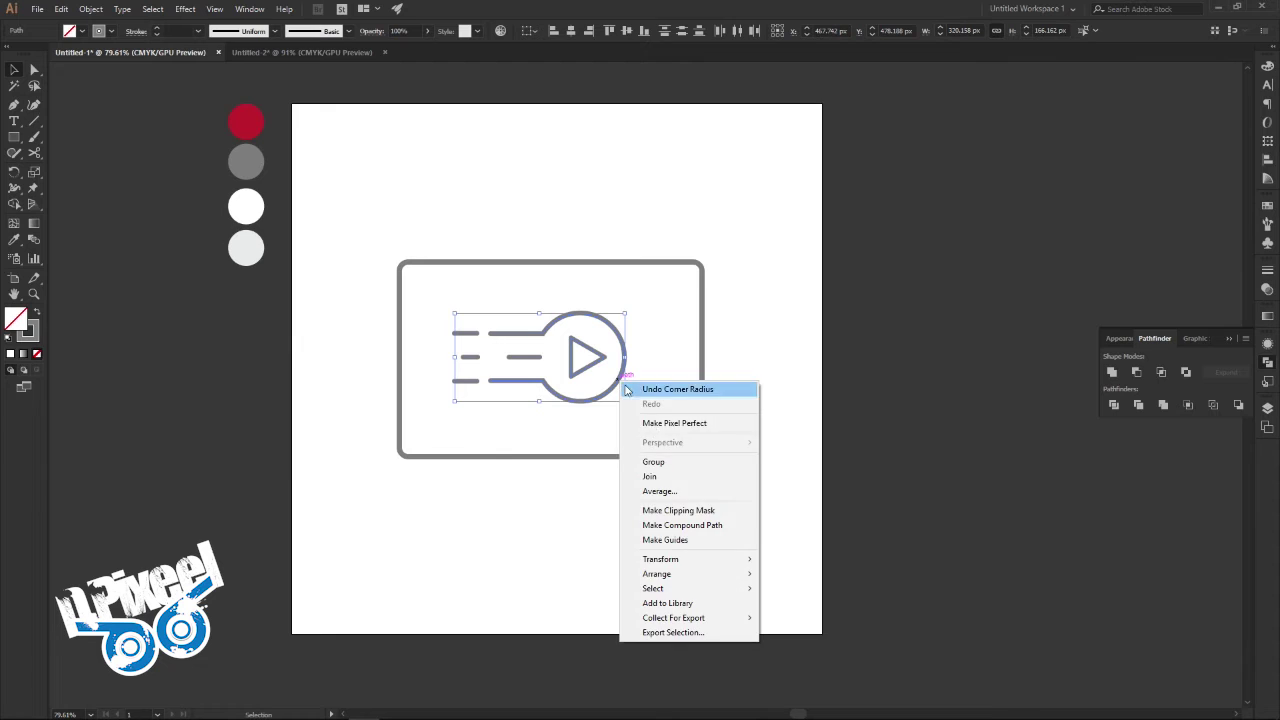
left_click(665, 462)
Centre the icon group and the frame horizontally on the artboard, then draw a small square below
left_click(534, 33)
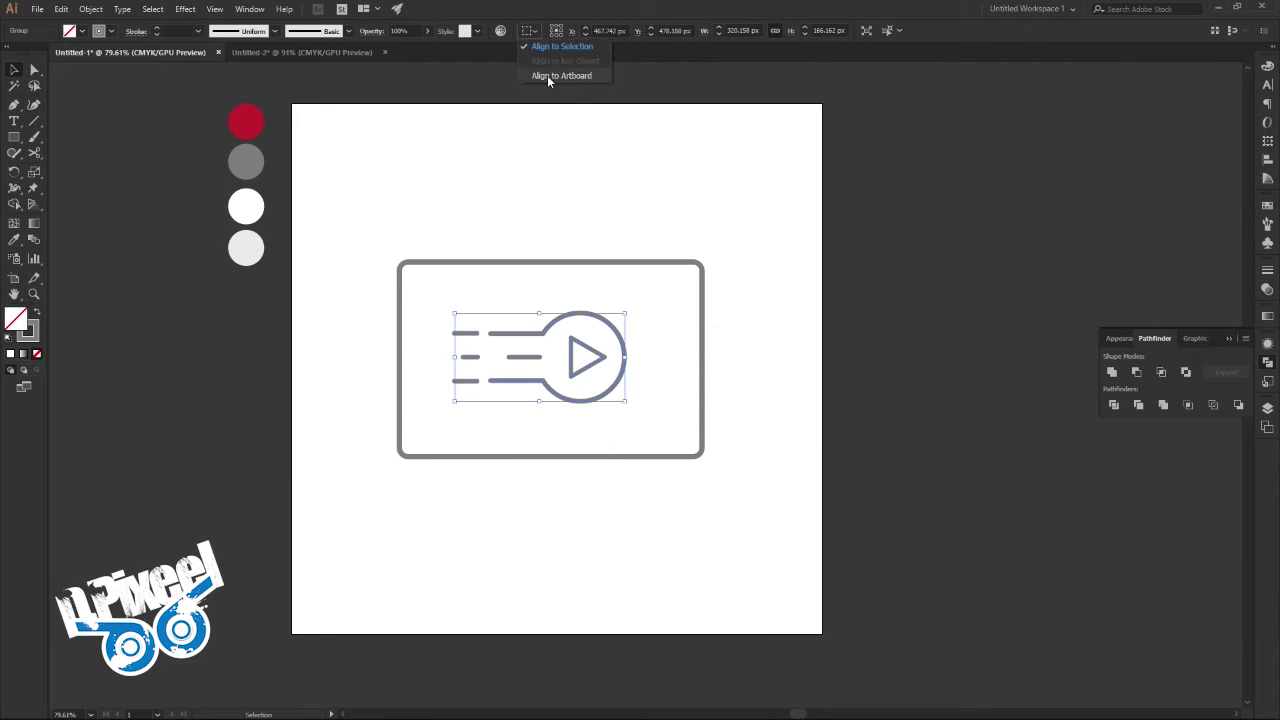
left_click(562, 75)
left_click(568, 33)
left_click(765, 260)
left_click(701, 268)
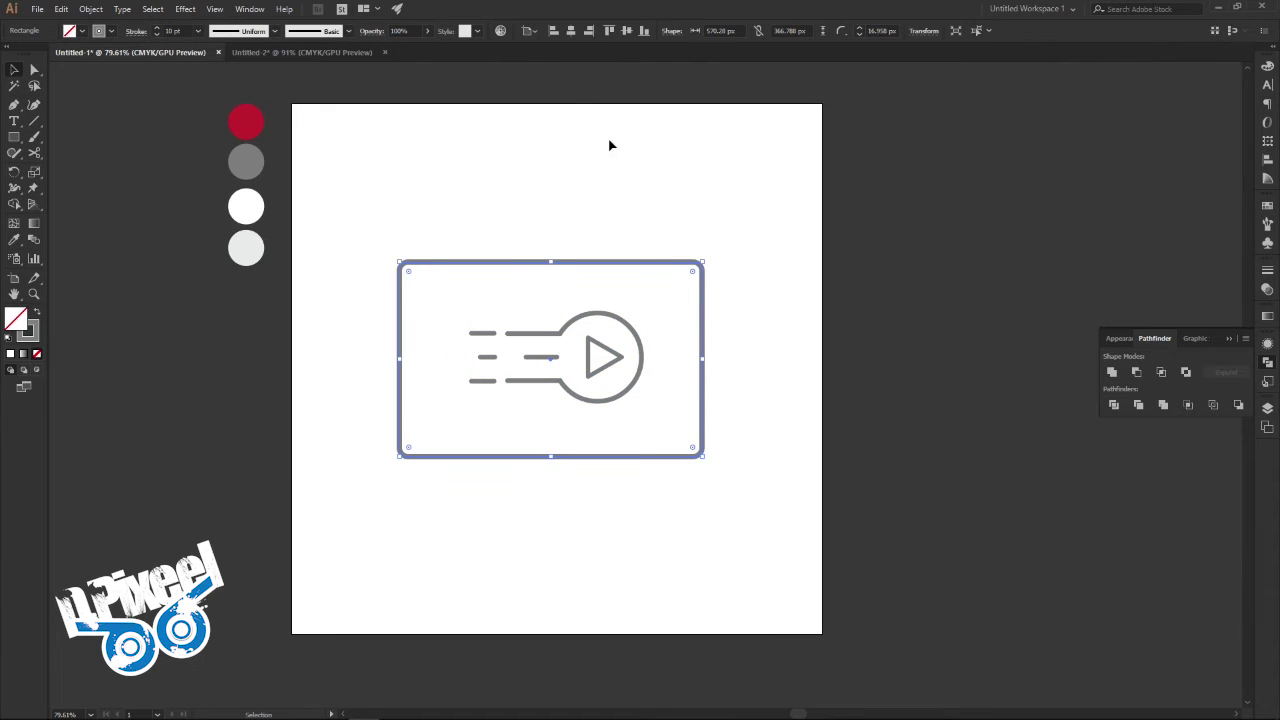
left_click(571, 33)
left_click(676, 178)
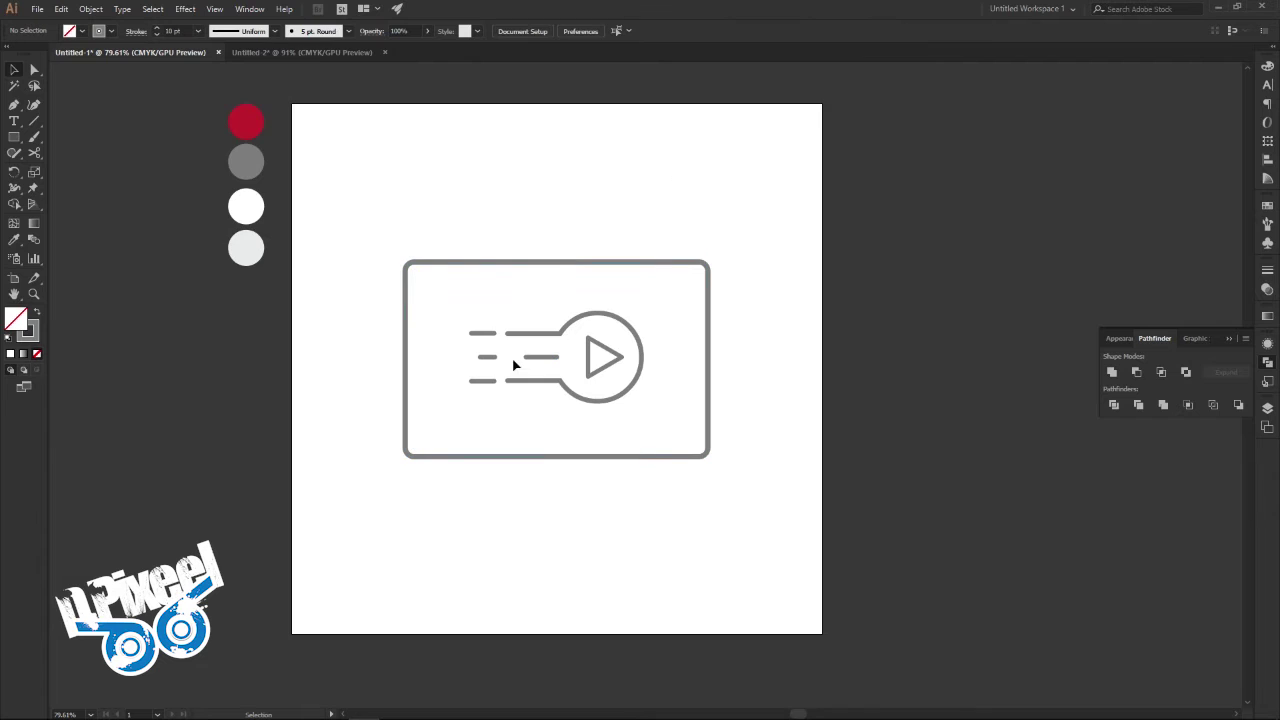
left_click(14, 138)
left_click_drag(419, 485, 433, 503)
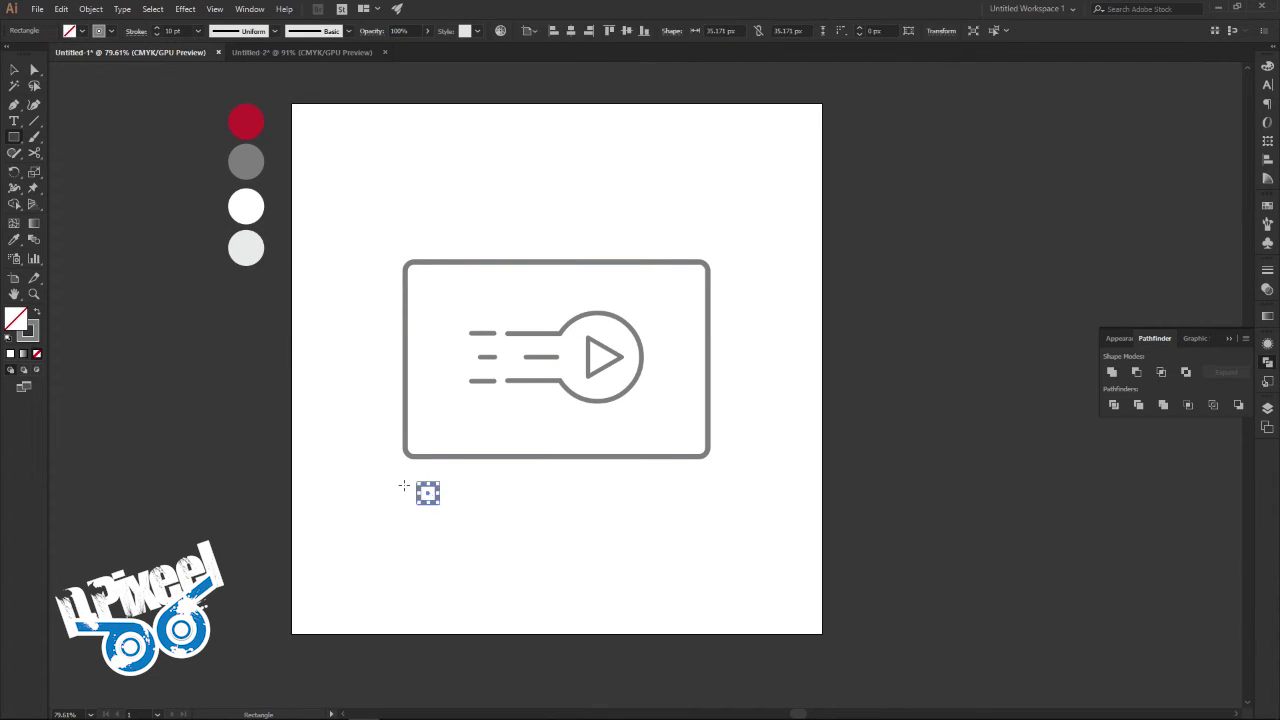
Shift the small square slightly left and draw a horizontal slider line extending right from it
left_click(14, 69)
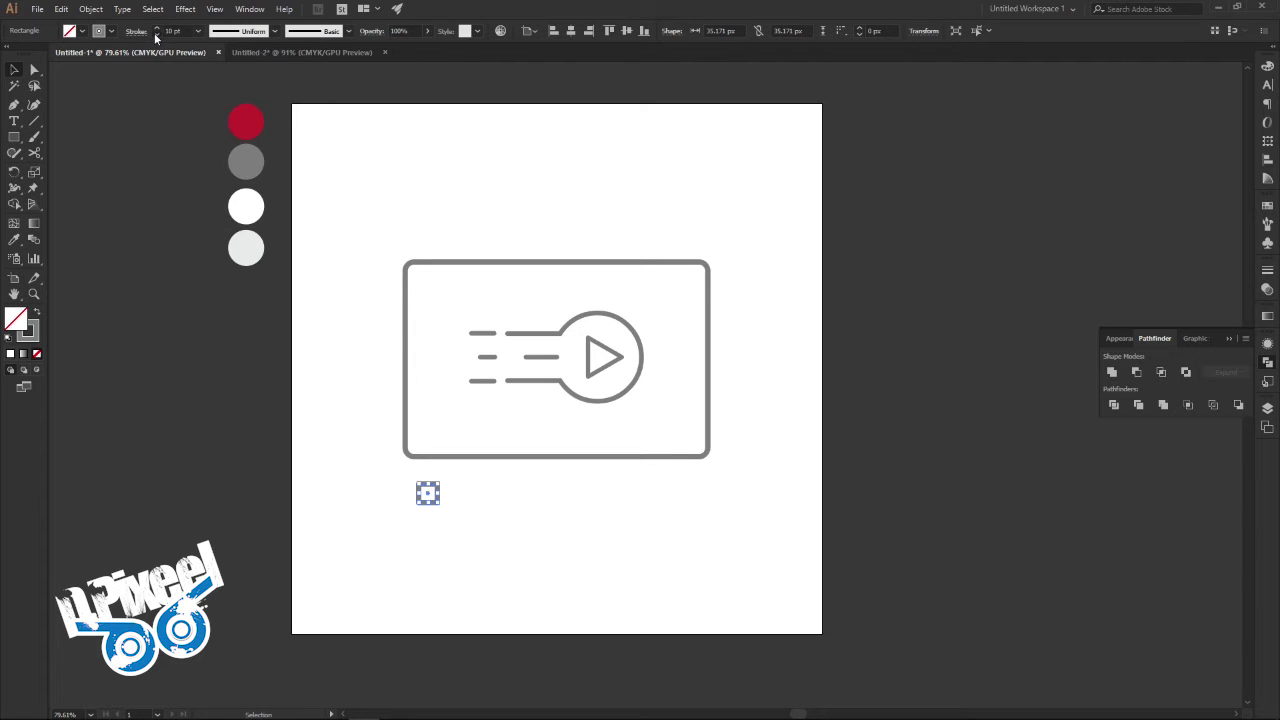
left_click_drag(428, 493, 418, 493)
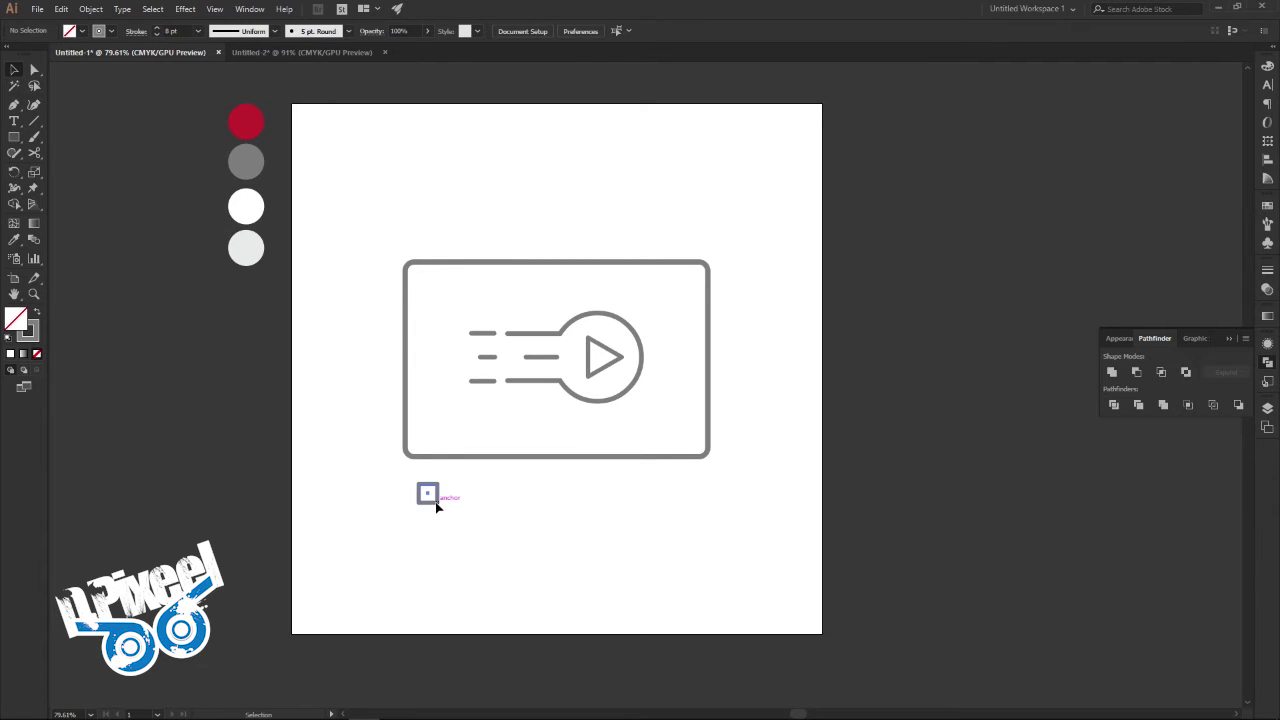
left_click(476, 536)
key("backslash")
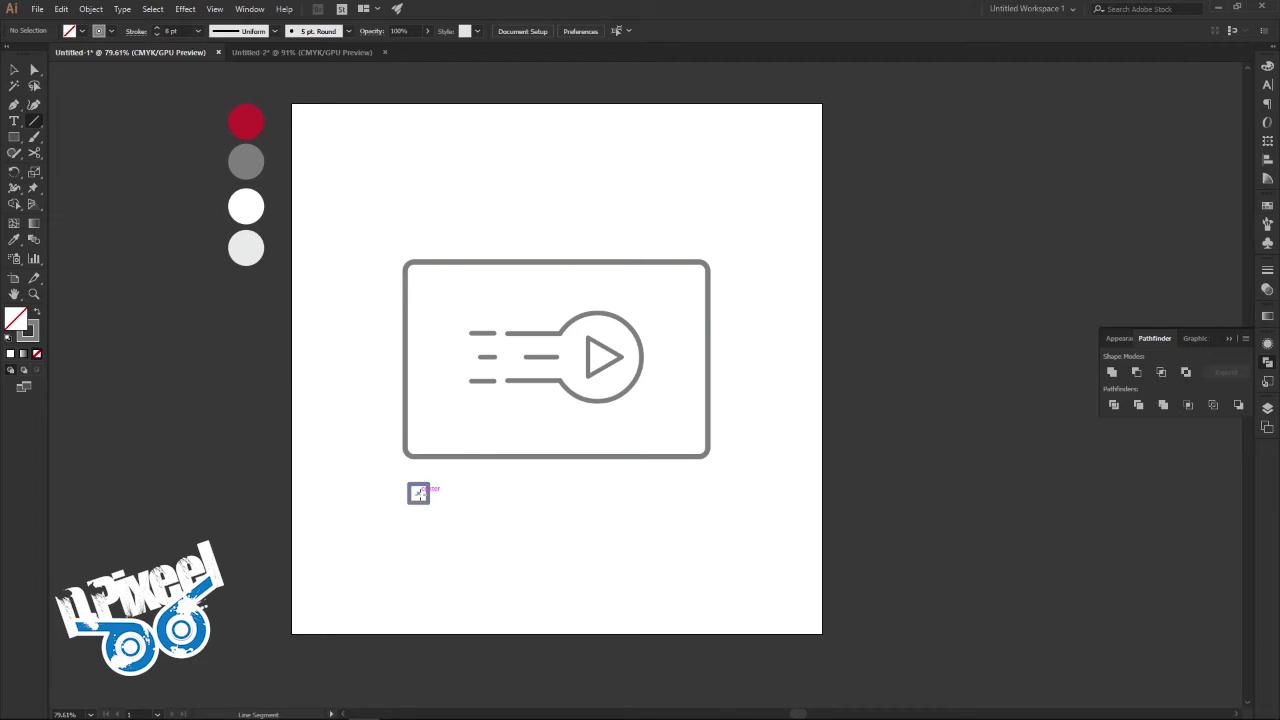
left_click_drag(418, 493, 708, 493)
key("ctrl+shift+a")
key("v")
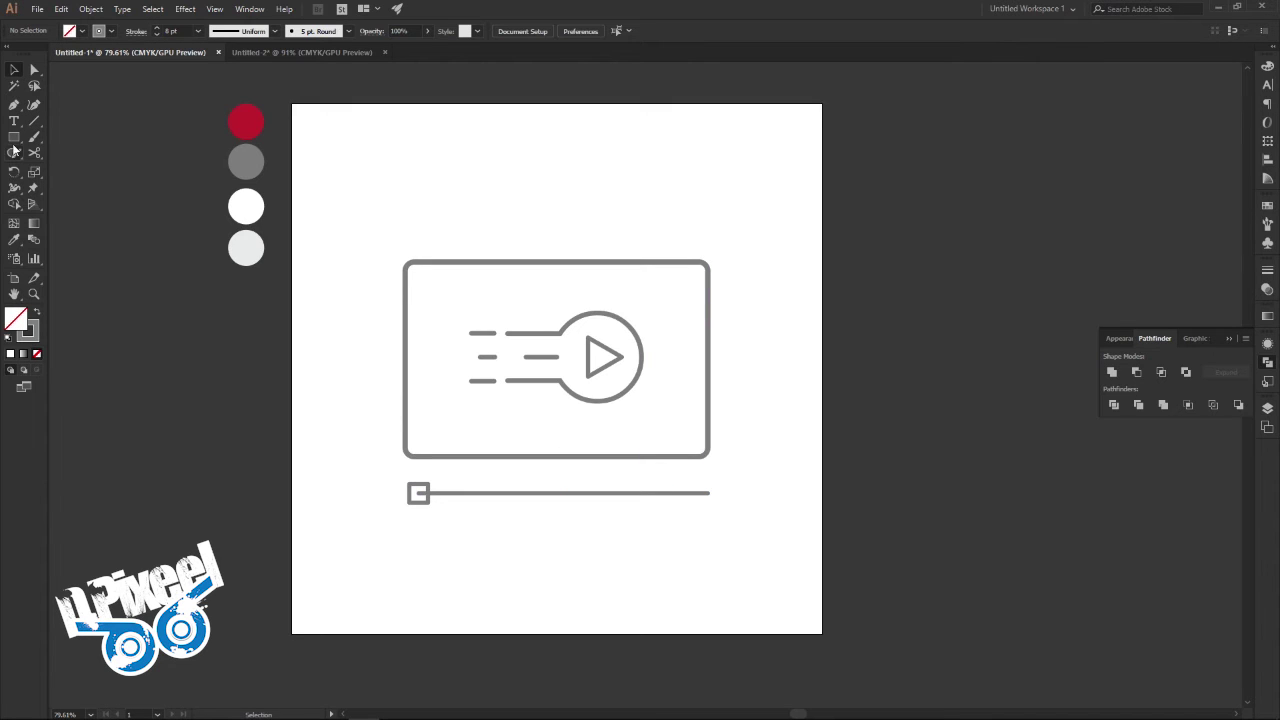
Draw a small circle knob and place it on the slider line
left_click(13, 142)
left_click(55, 170)
left_click_drag(538, 527, 548, 538)
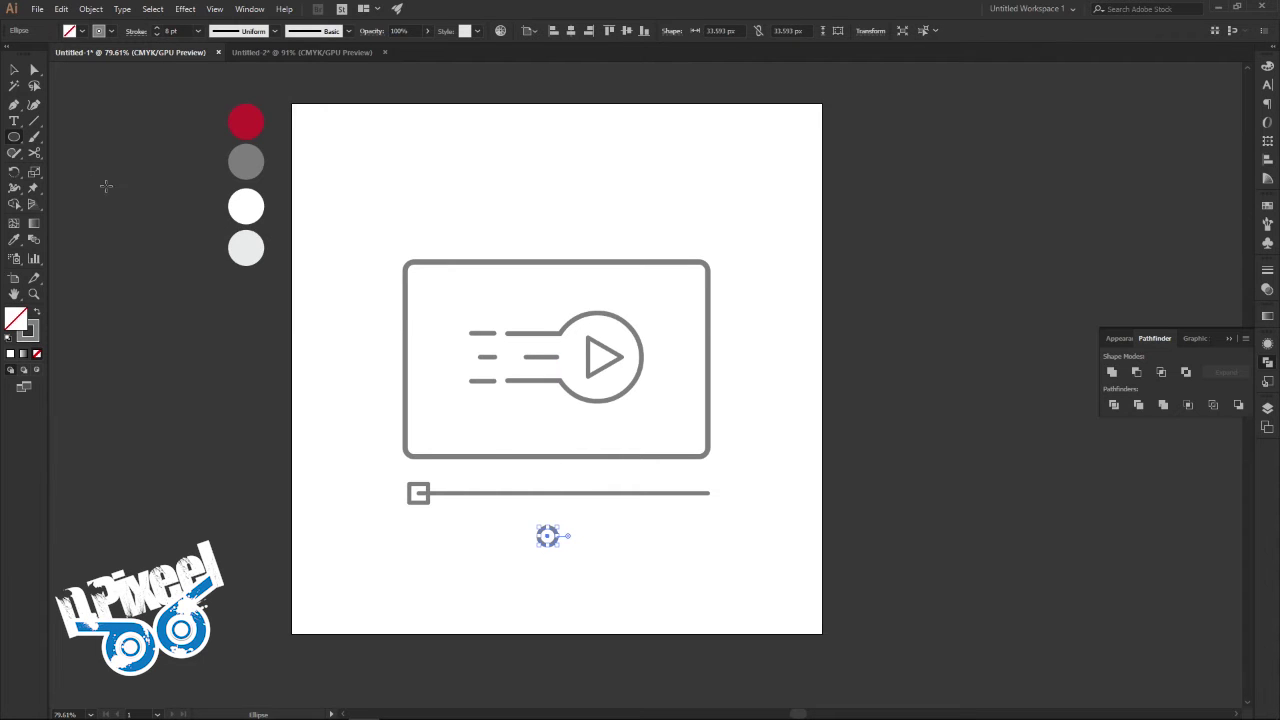
left_click(16, 70)
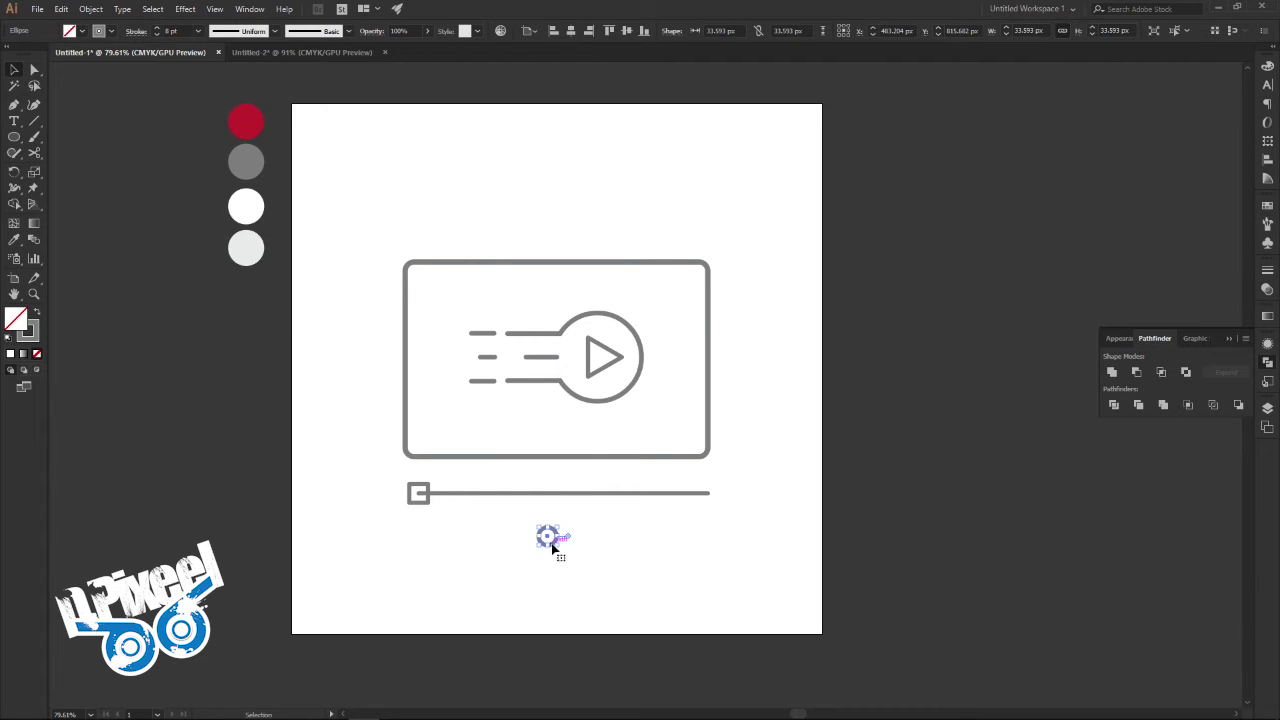
mouse_move(548, 537)
left_mouse_down()
mouse_move(486, 505)
mouse_move(504, 502)
left_mouse_up()
left_click(579, 561)
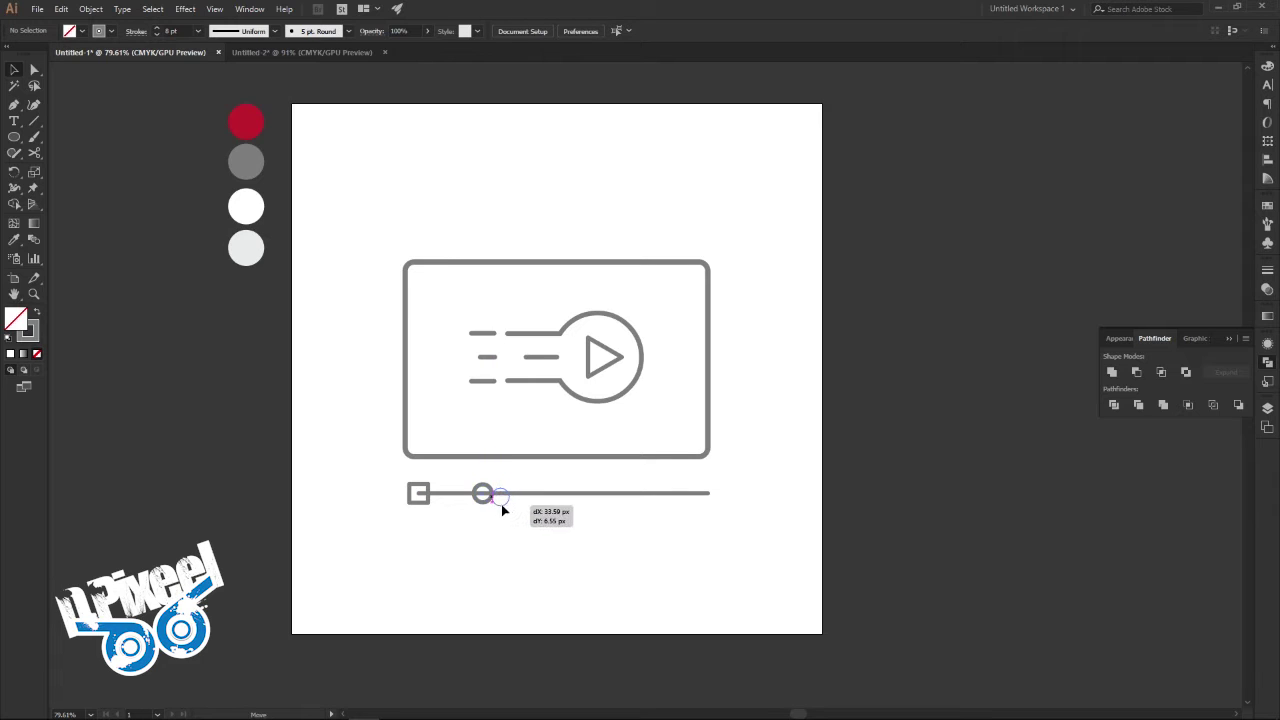
left_click(757, 578)
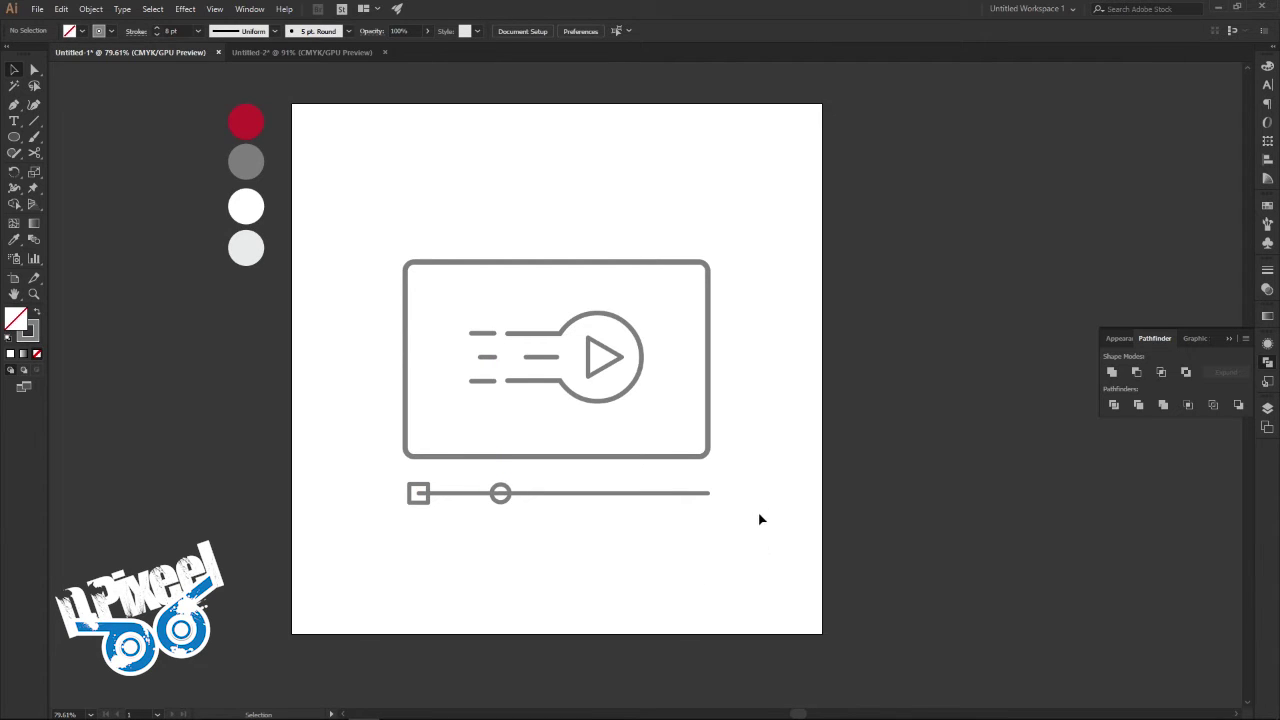
Select all the slider parts together and nudge them into final position
key("a")
left_click(709, 493)
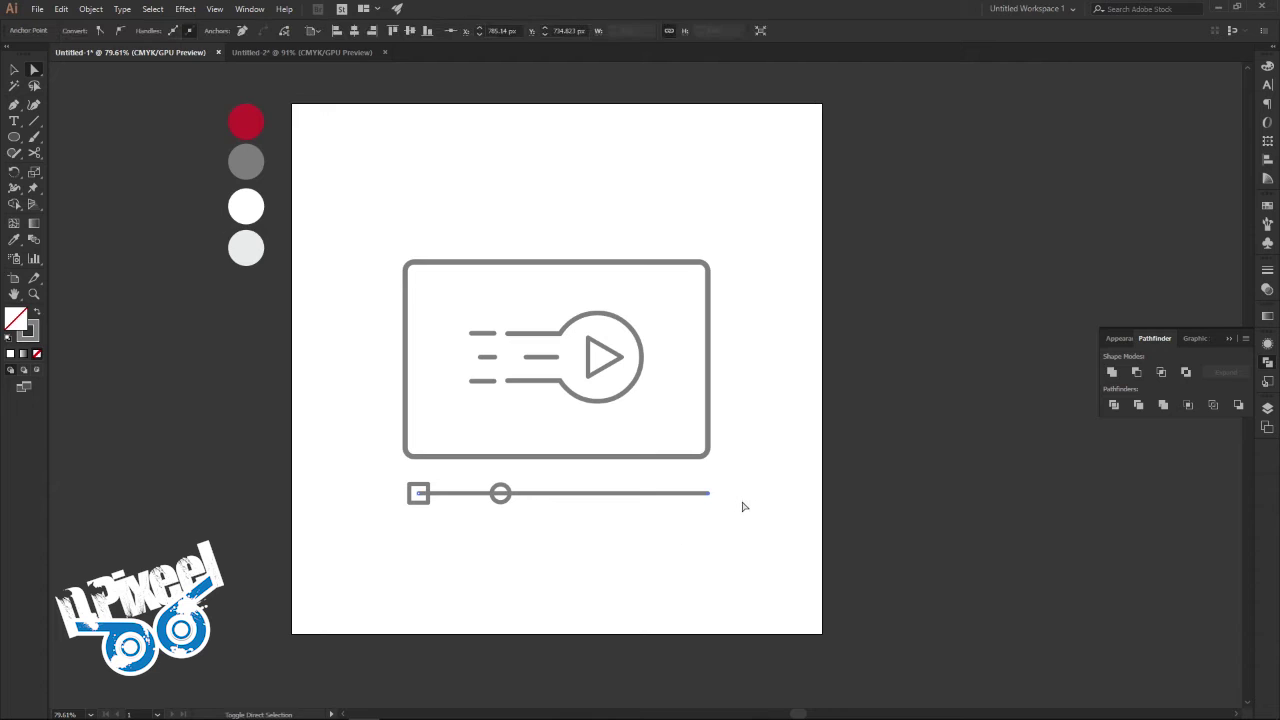
left_click(14, 69)
left_click_drag(638, 538, 414, 486)
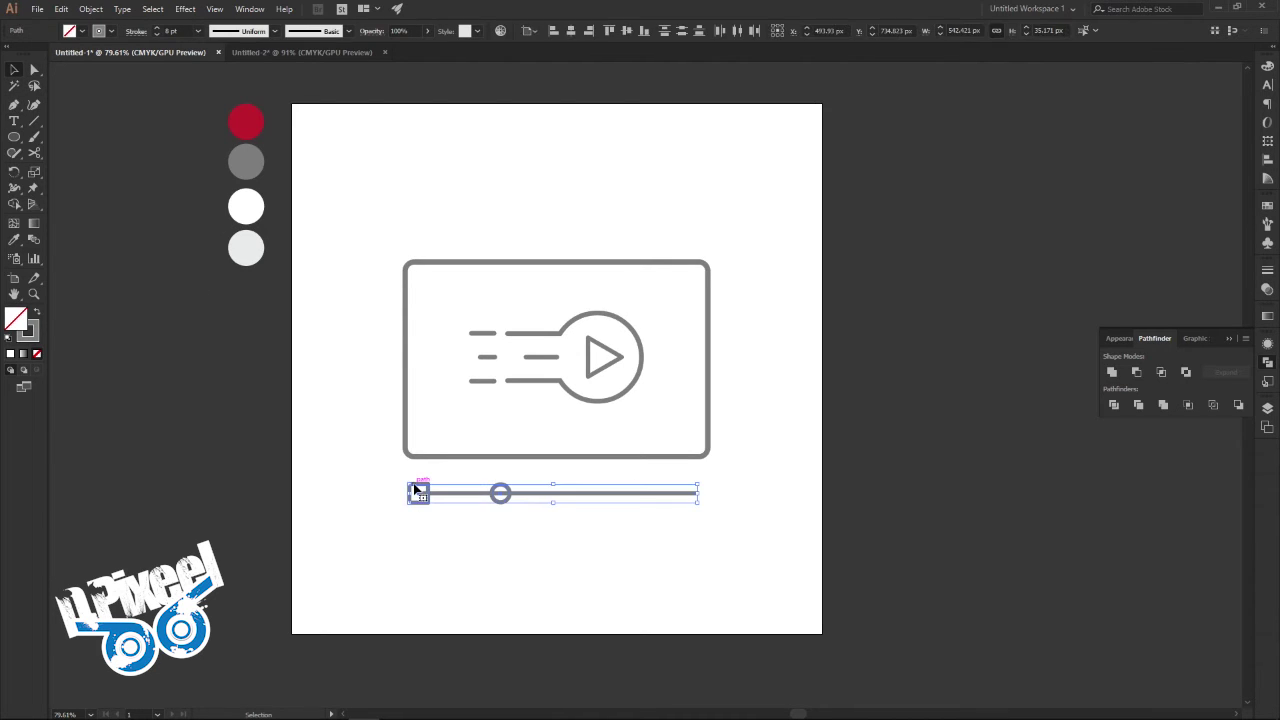
key("Right")
key("Right")
key("Left")
key("Left")
key("Left")
key("Left")
left_click(585, 566)
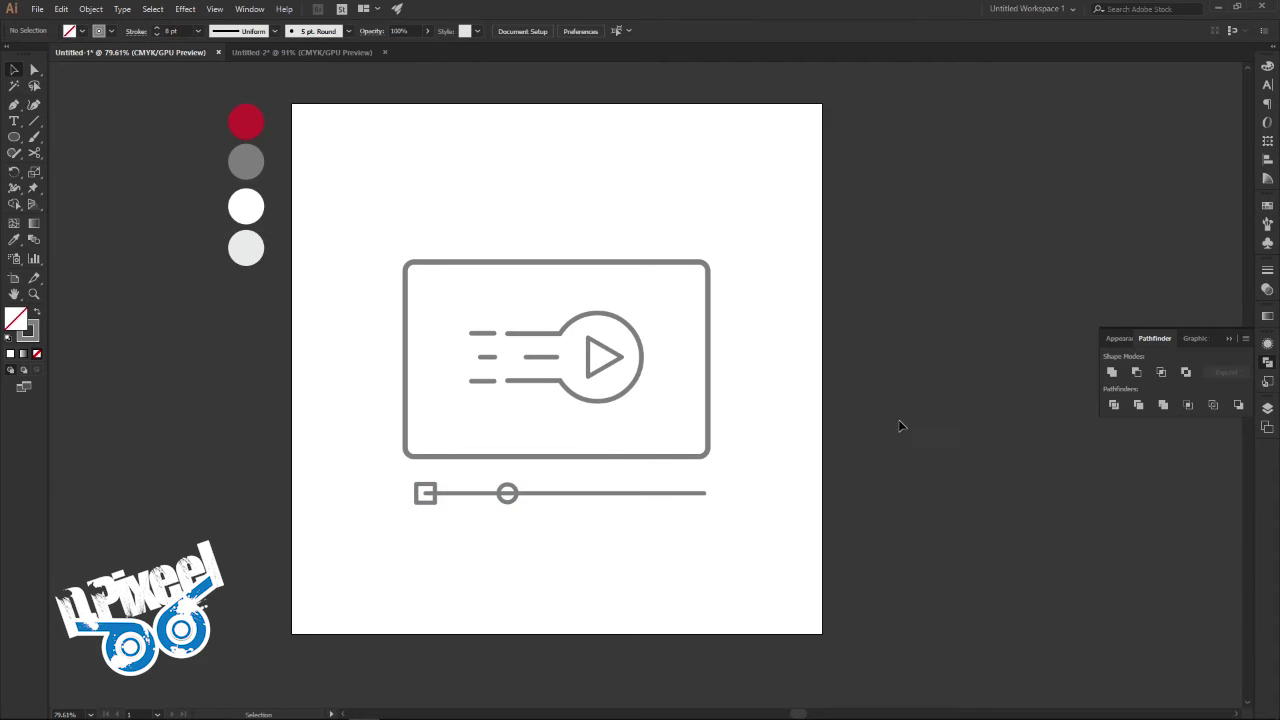
Sample the red from the red colour circle and copy its hex value
left_click(13, 241)
left_click(236, 125)
left_click(14, 70)
double_click(17, 318)
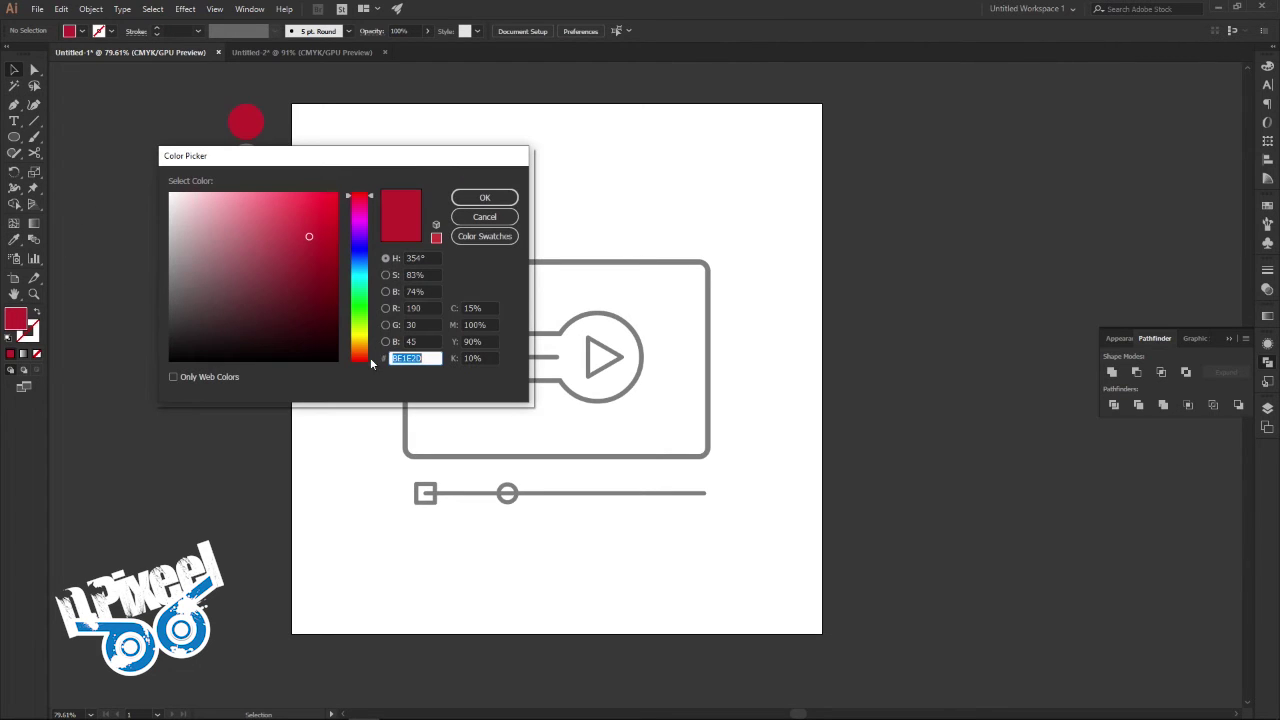
right_click(403, 359)
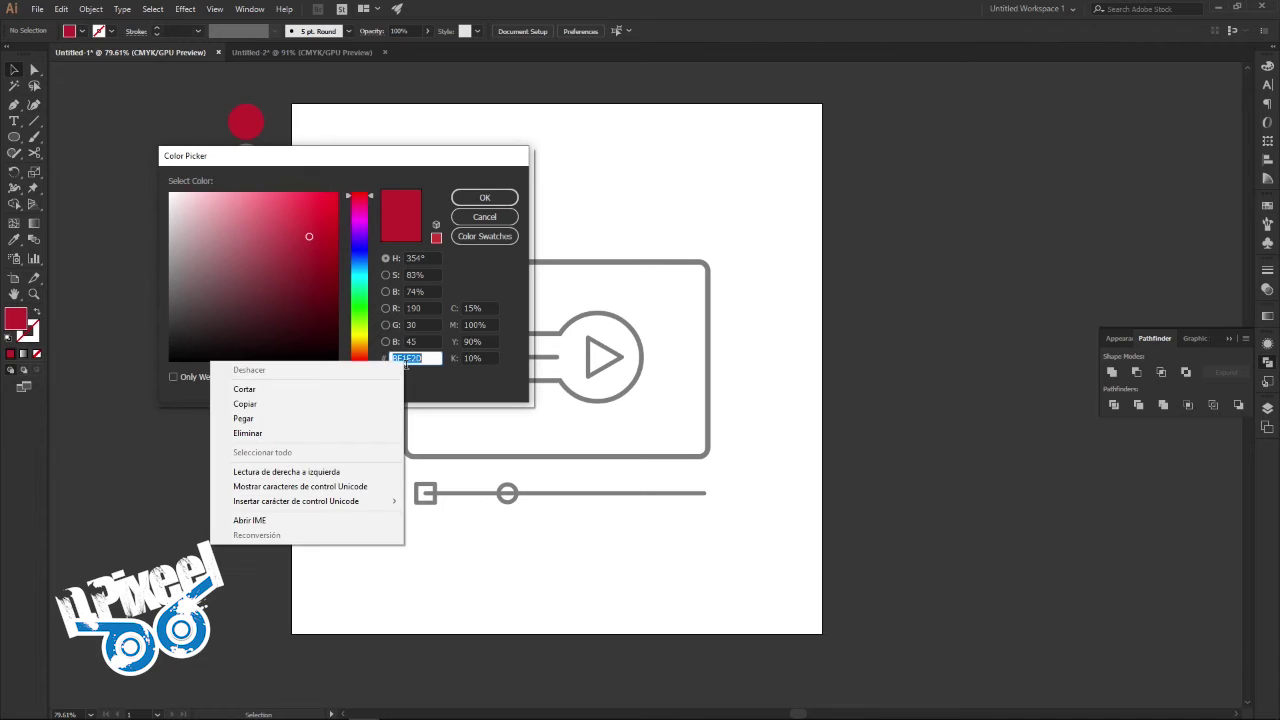
left_click(340, 403)
left_click(484, 198)
Paste the copied red hex as the play triangle's outline colour inside the group
left_click(589, 366)
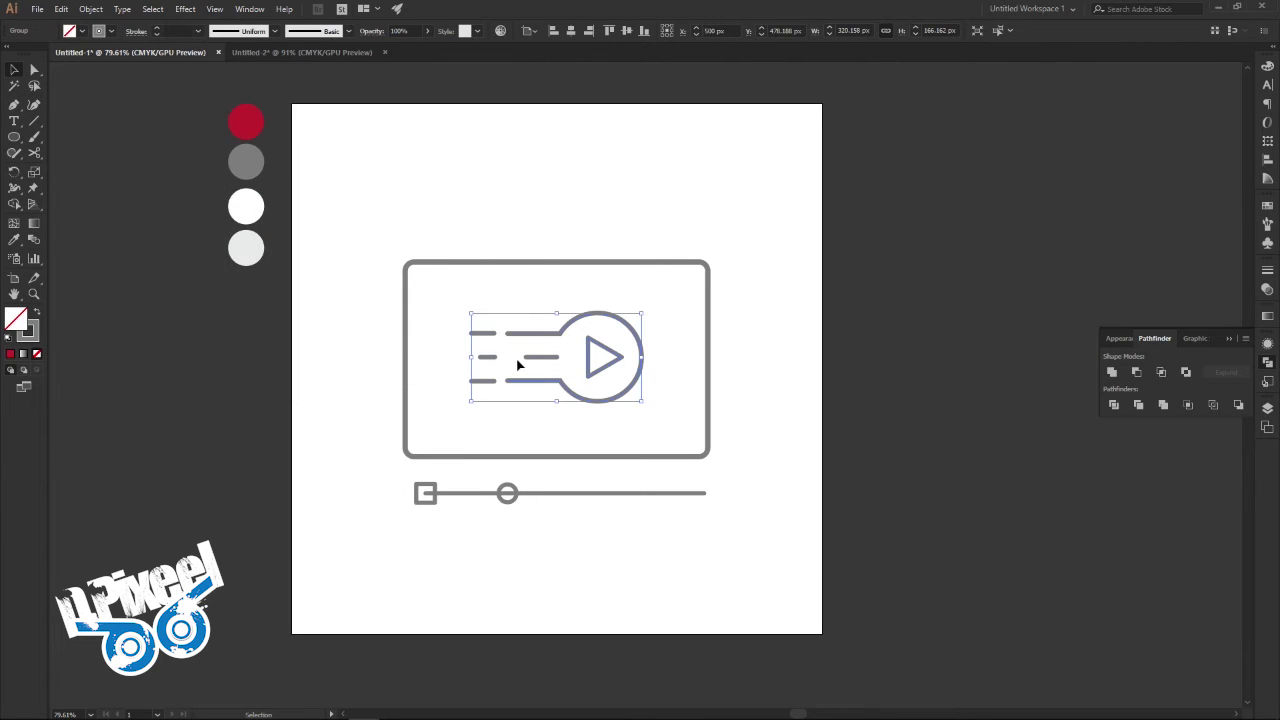
double_click(590, 370)
left_click(590, 372)
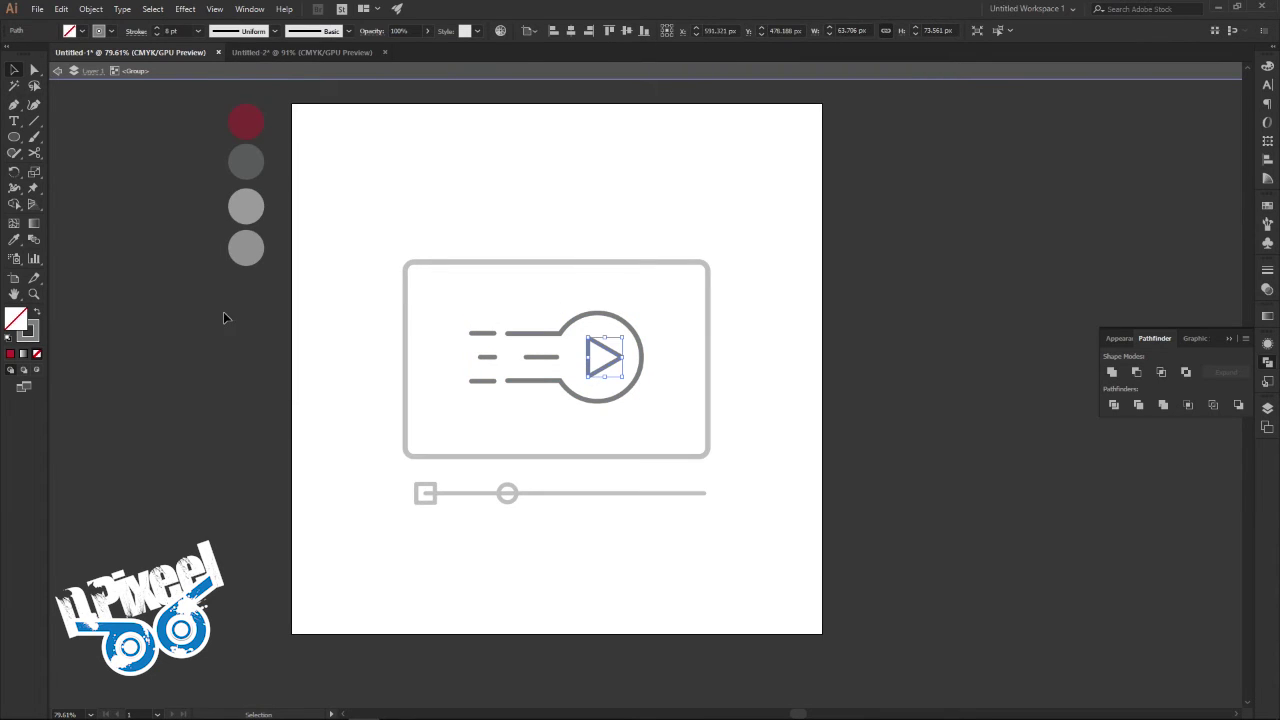
double_click(32, 332)
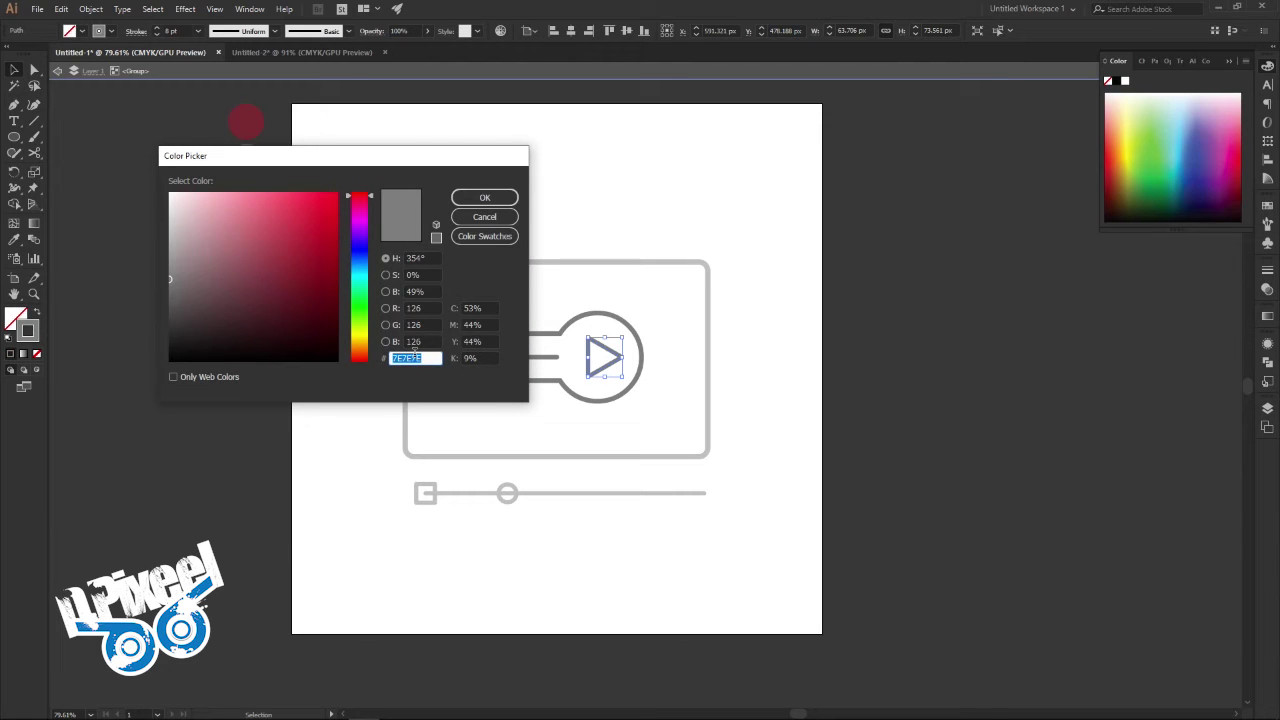
right_click(410, 358)
left_click(382, 412)
left_click(484, 198)
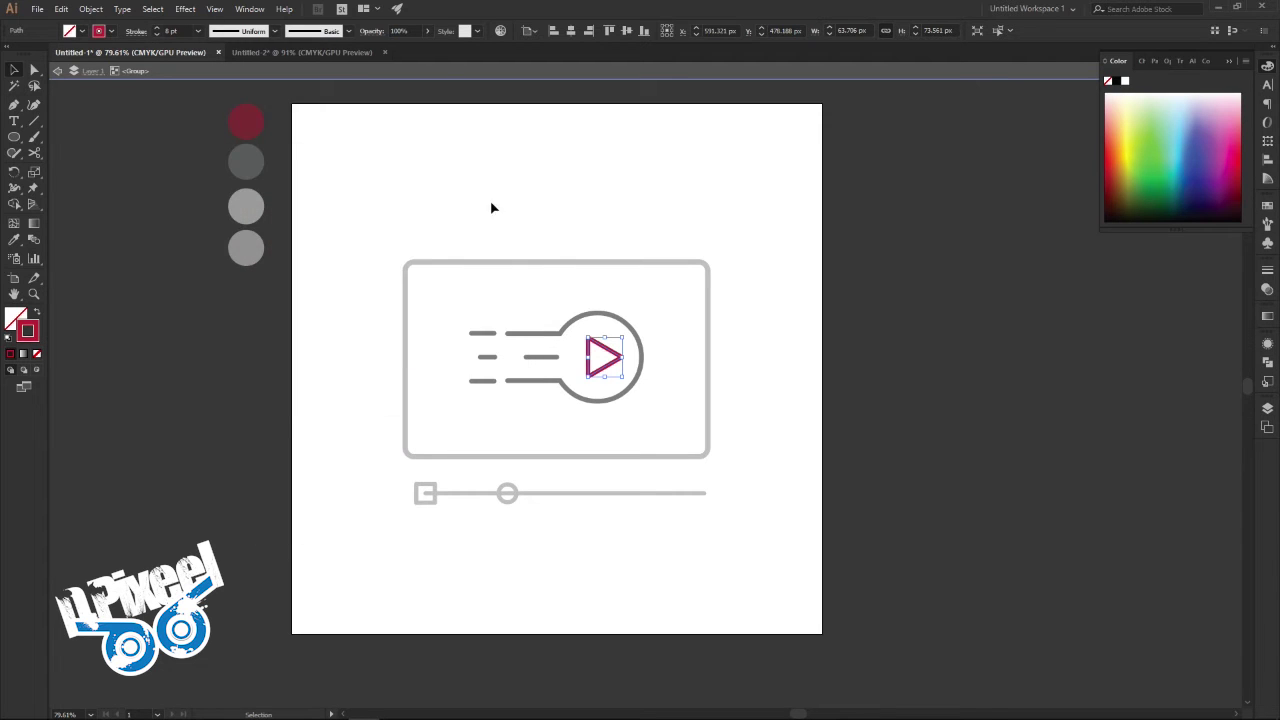
left_click(564, 206)
double_click(564, 206)
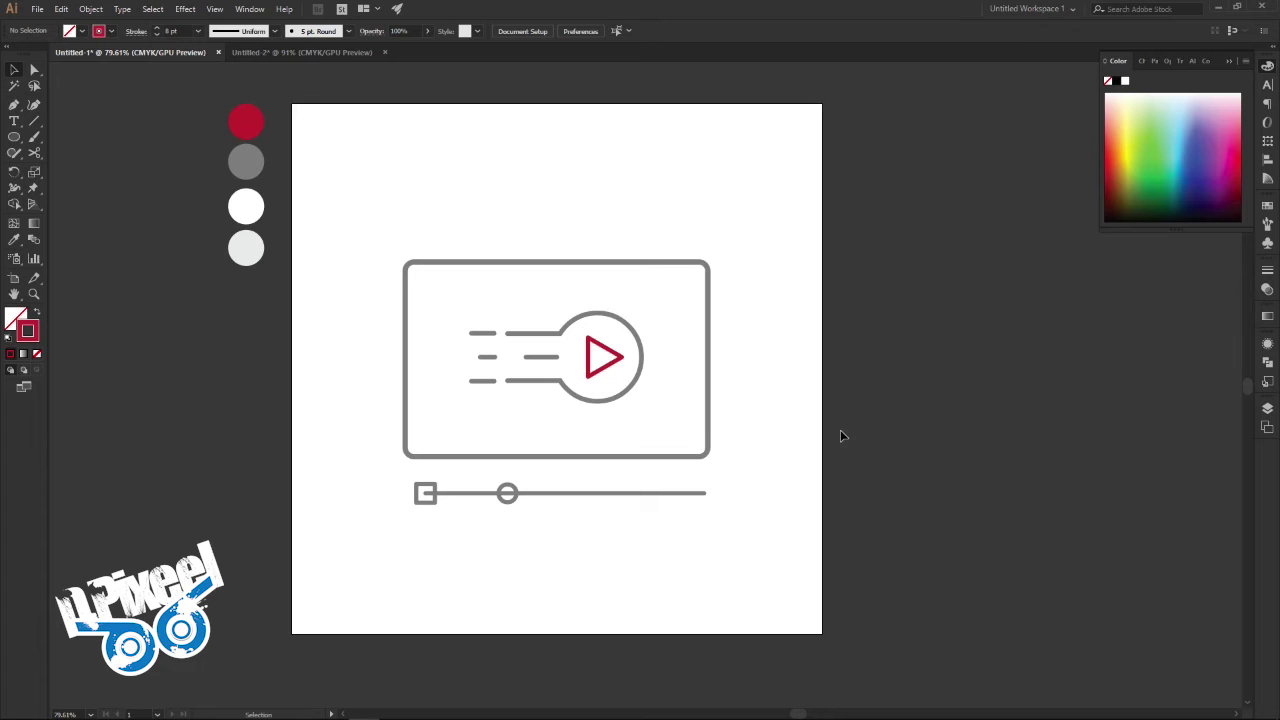
left_click(14, 138)
left_click(62, 138)
Draw a thin bar along the bottom of the player box with no outline and red fill
left_click_drag(404, 412, 707, 457)
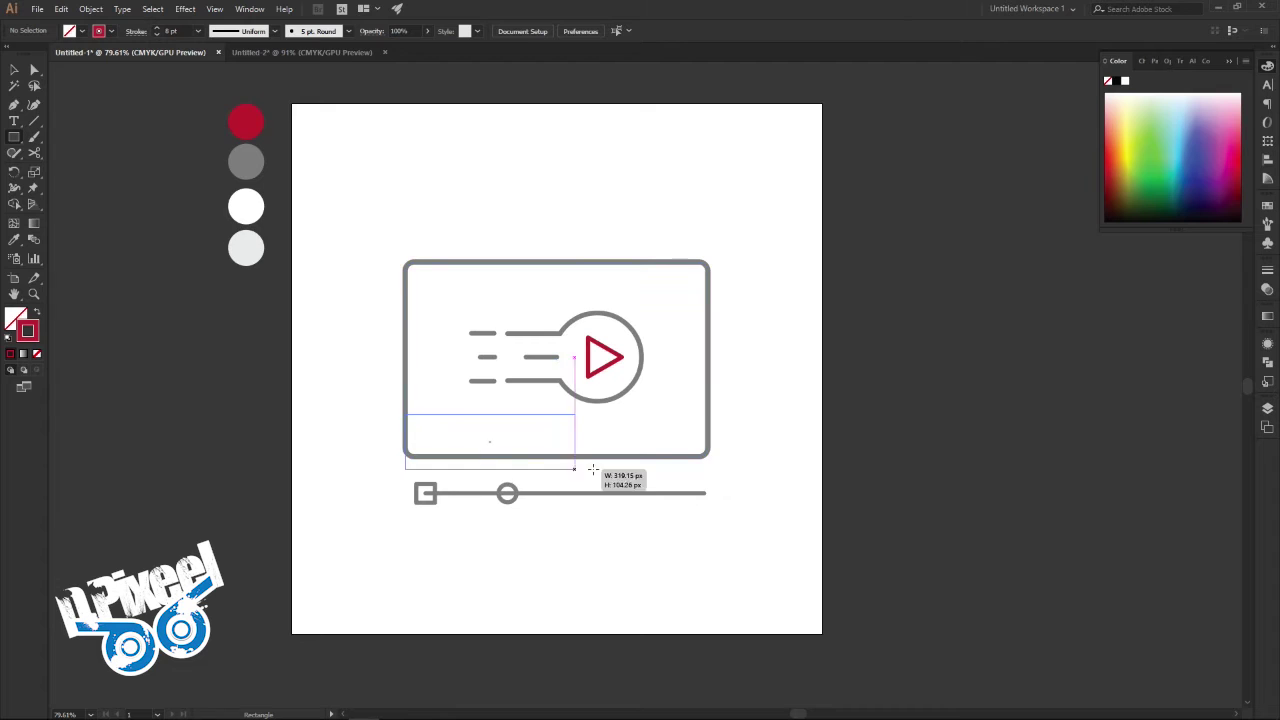
left_click(13, 70)
left_click_drag(561, 414, 561, 425)
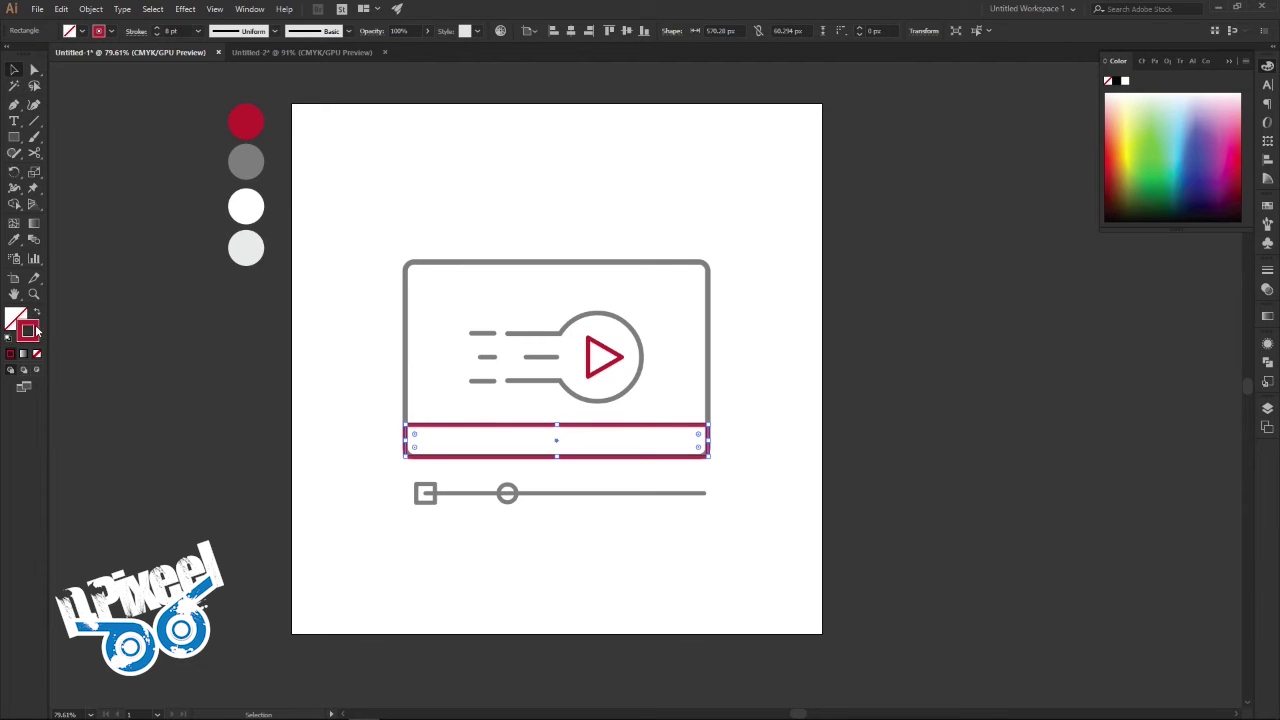
left_click(37, 353)
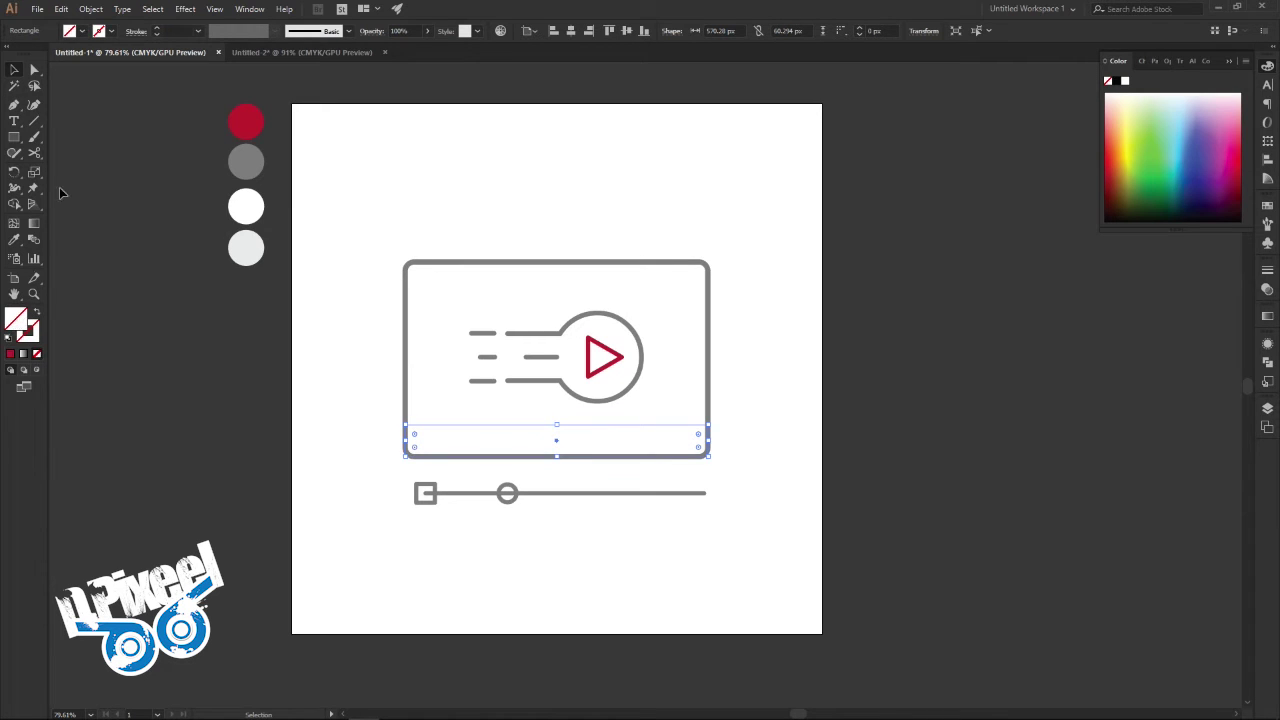
left_click(12, 354)
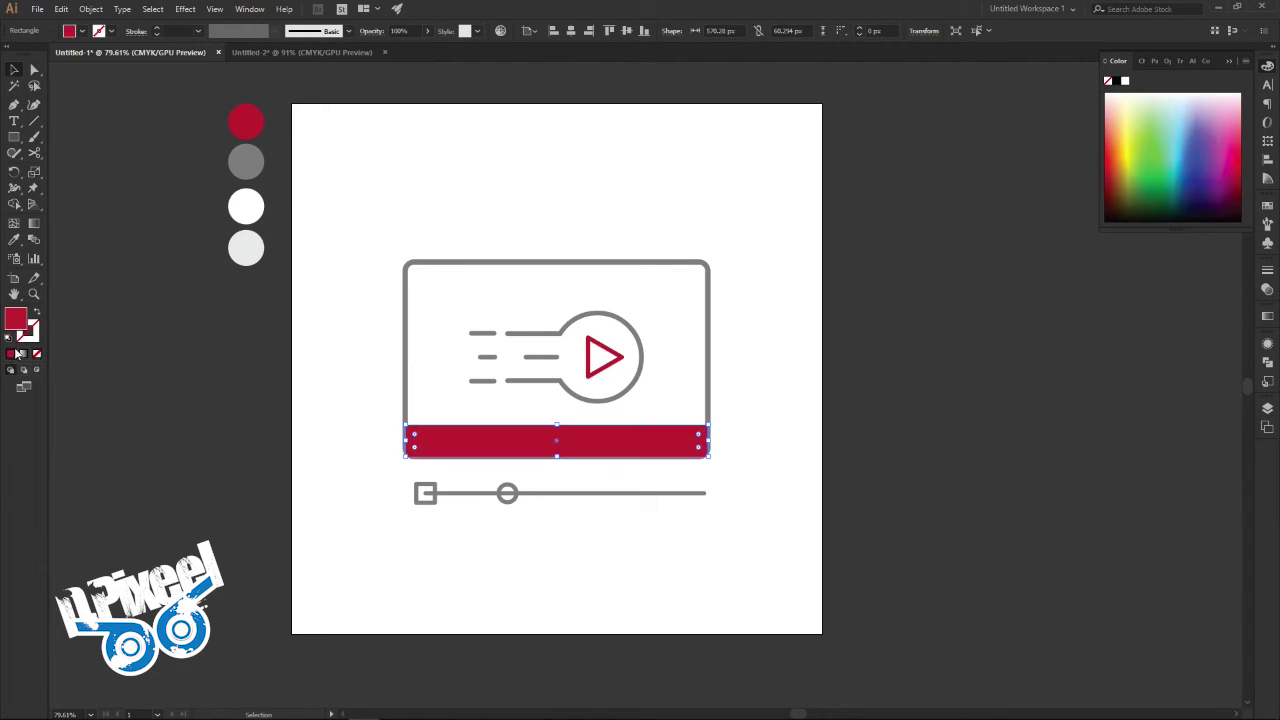
Send the red bar behind the grey frame and round its corners to about 24 px
right_click(450, 437)
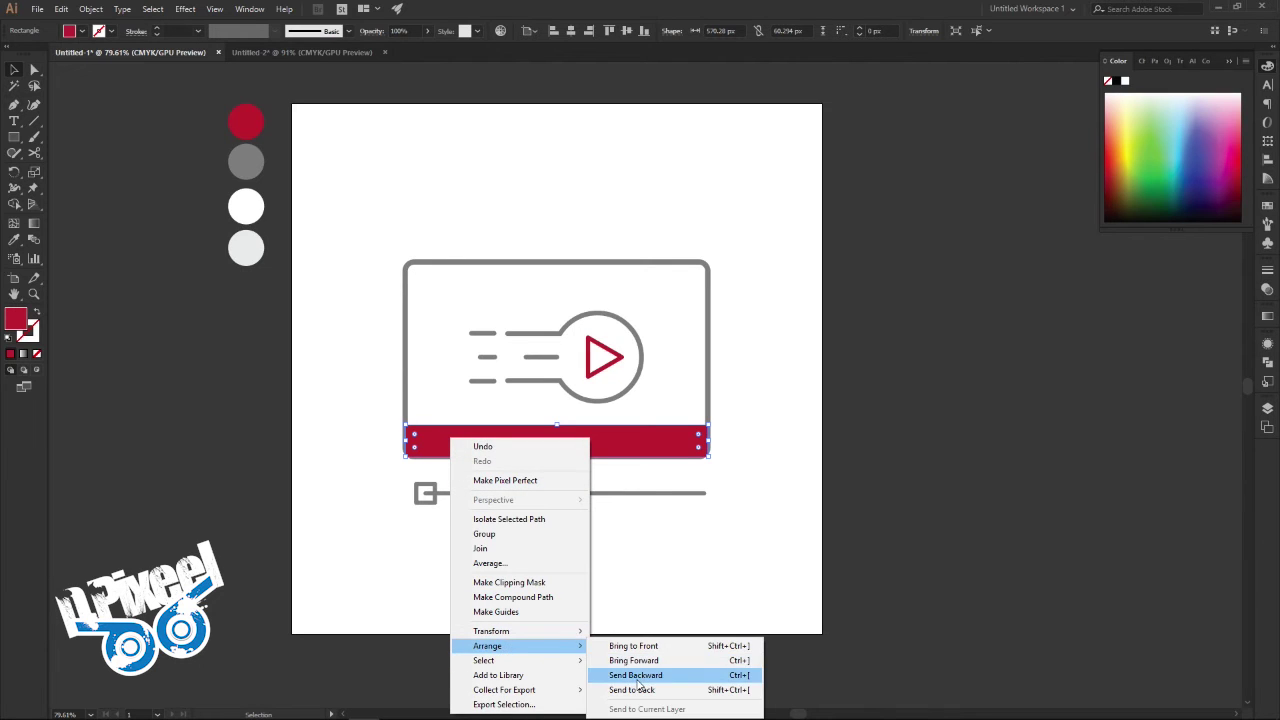
left_click(633, 690)
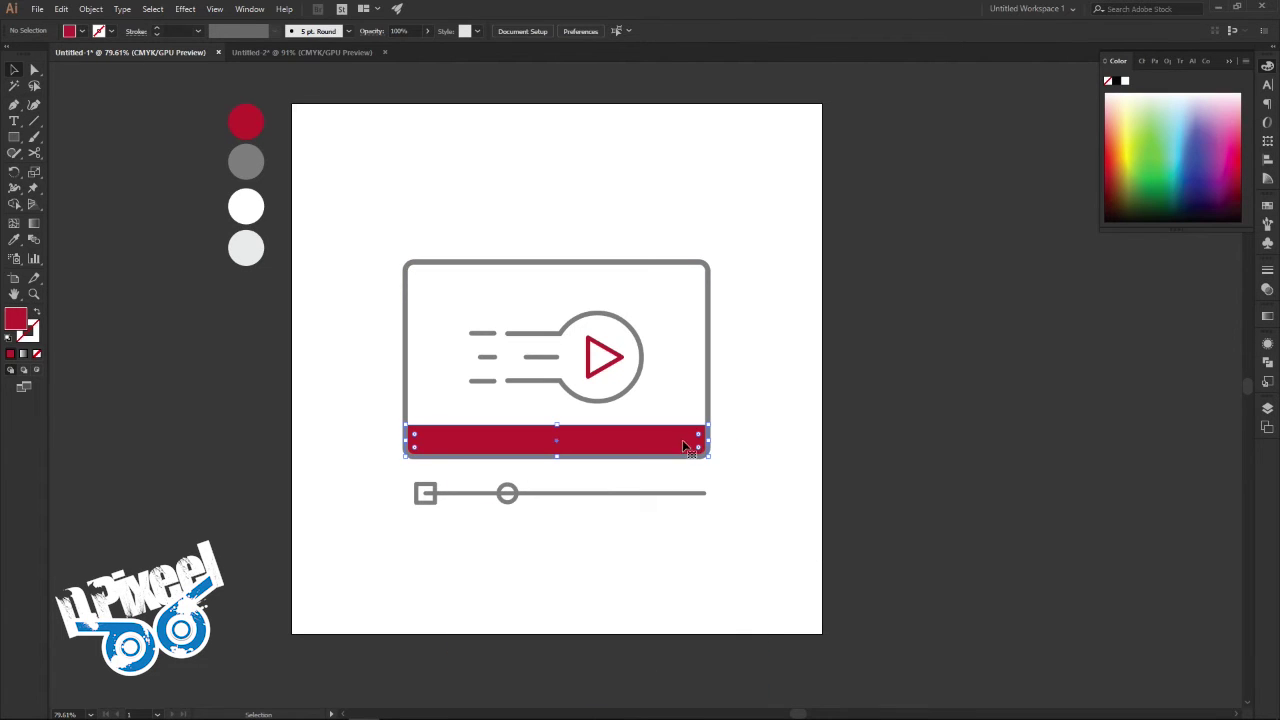
key("a")
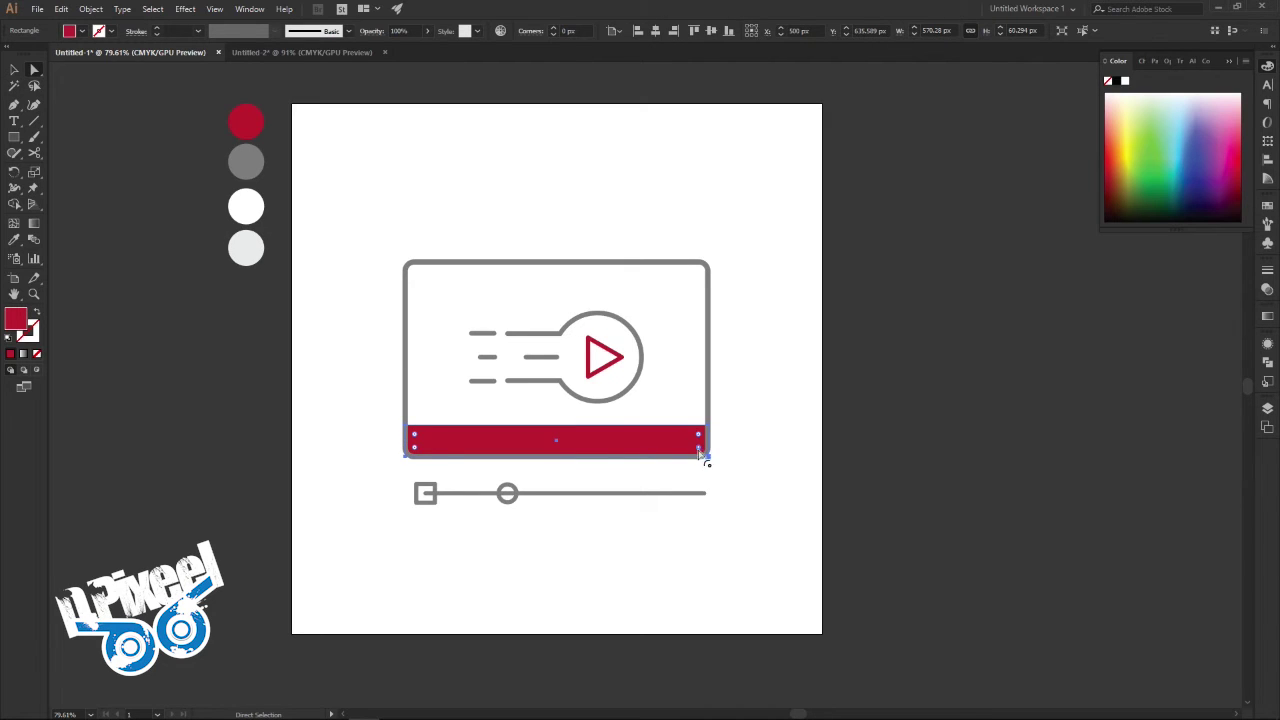
left_click_drag(416, 446, 417, 449)
left_click(715, 598)
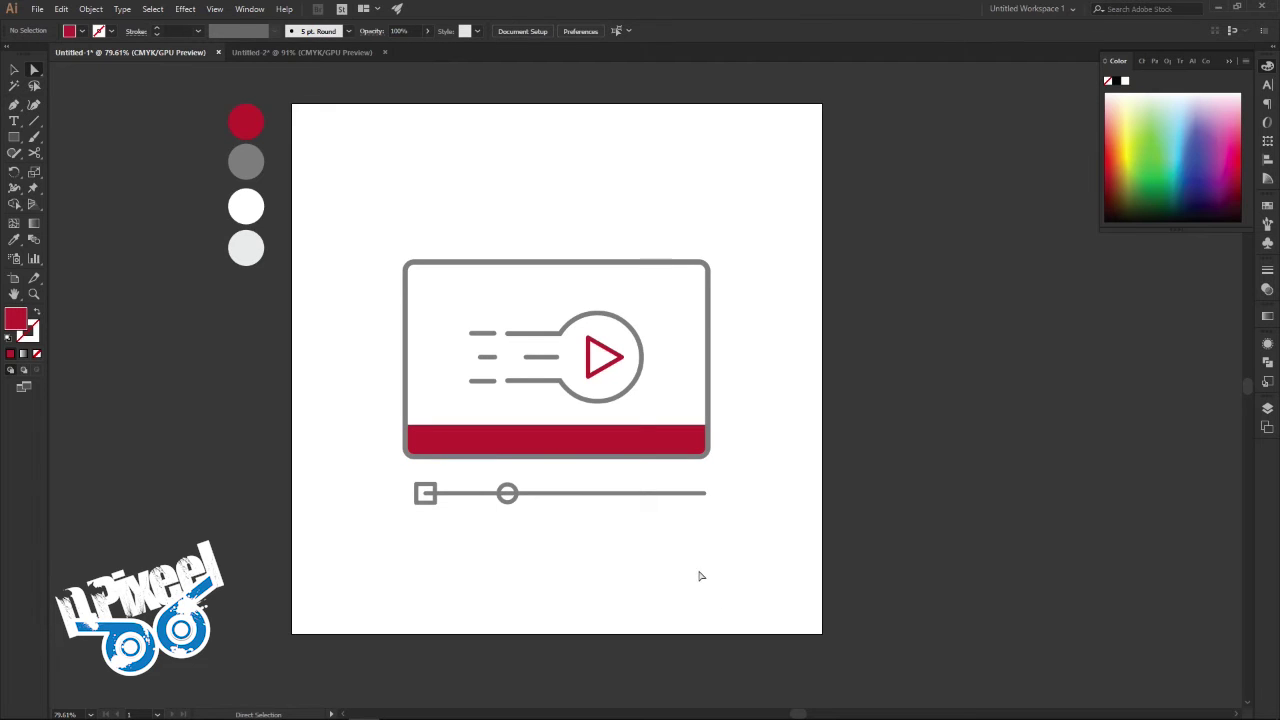
left_click(15, 69)
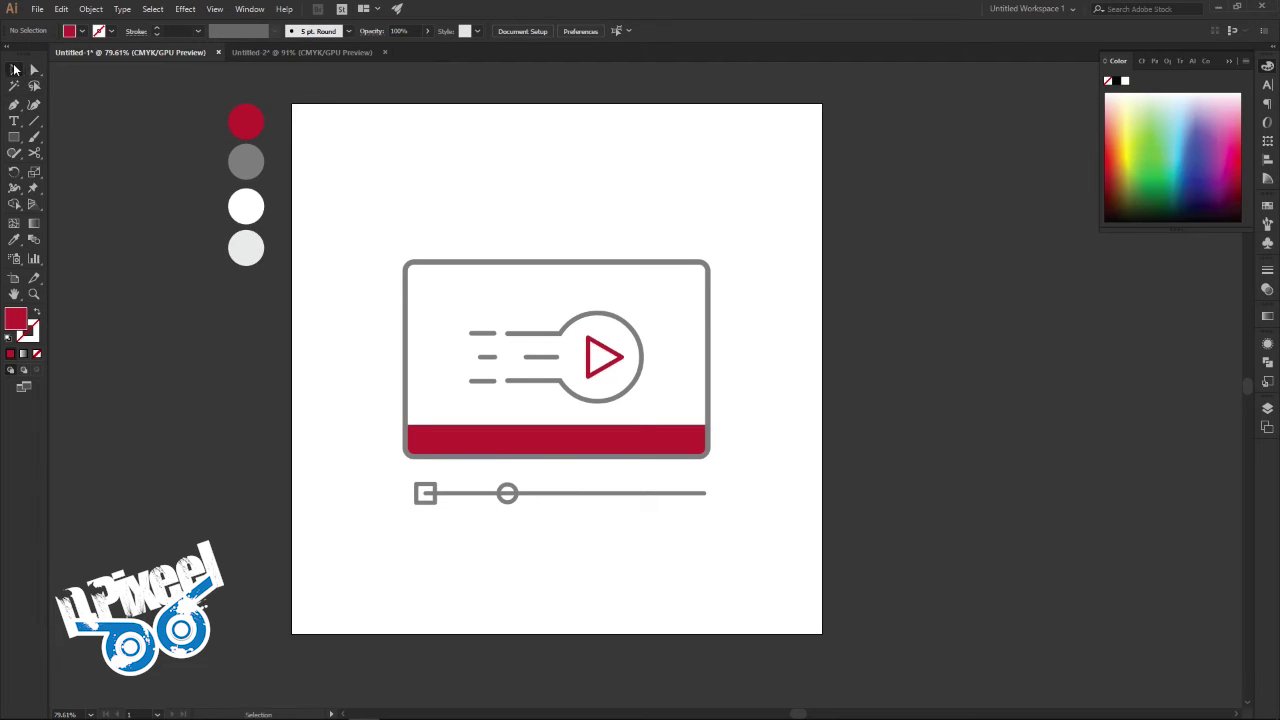
left_click(37, 353)
left_click(14, 137)
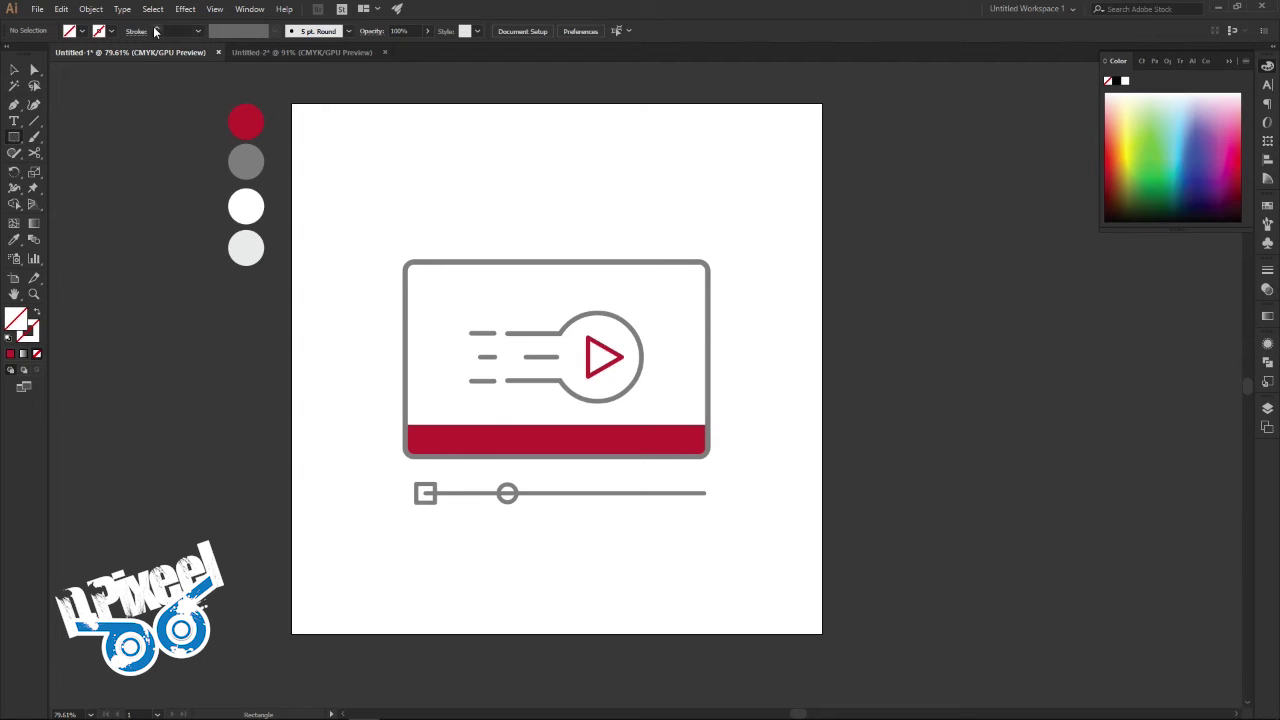
Set a white 0.5 pt outline and draw a small rectangle inside the red bar
left_click(156, 28)
left_click(111, 31)
left_click(27, 53)
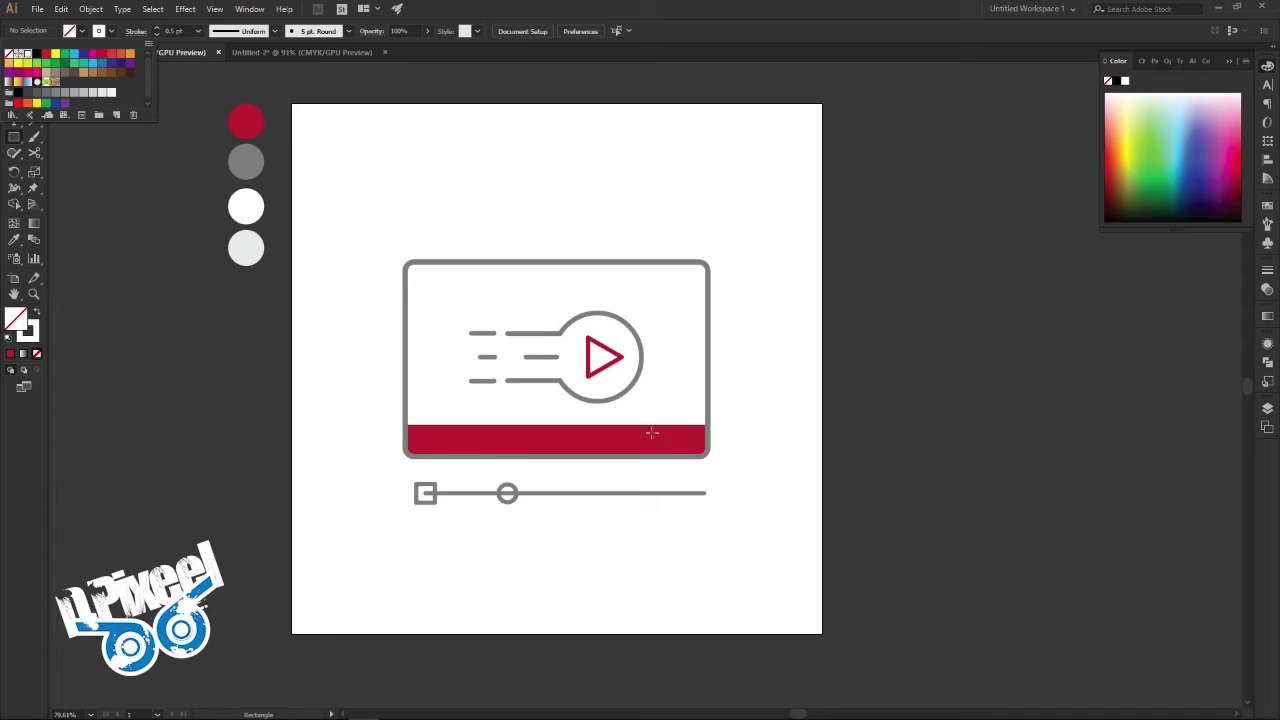
key("Escape")
mouse_move(650, 437)
left_mouse_down()
mouse_move(686, 443)
mouse_move(677, 451)
left_mouse_up()
Thicken the small rectangle's outline to 1 pt and move it near the bar's right end
left_click(14, 69)
left_click(157, 28)
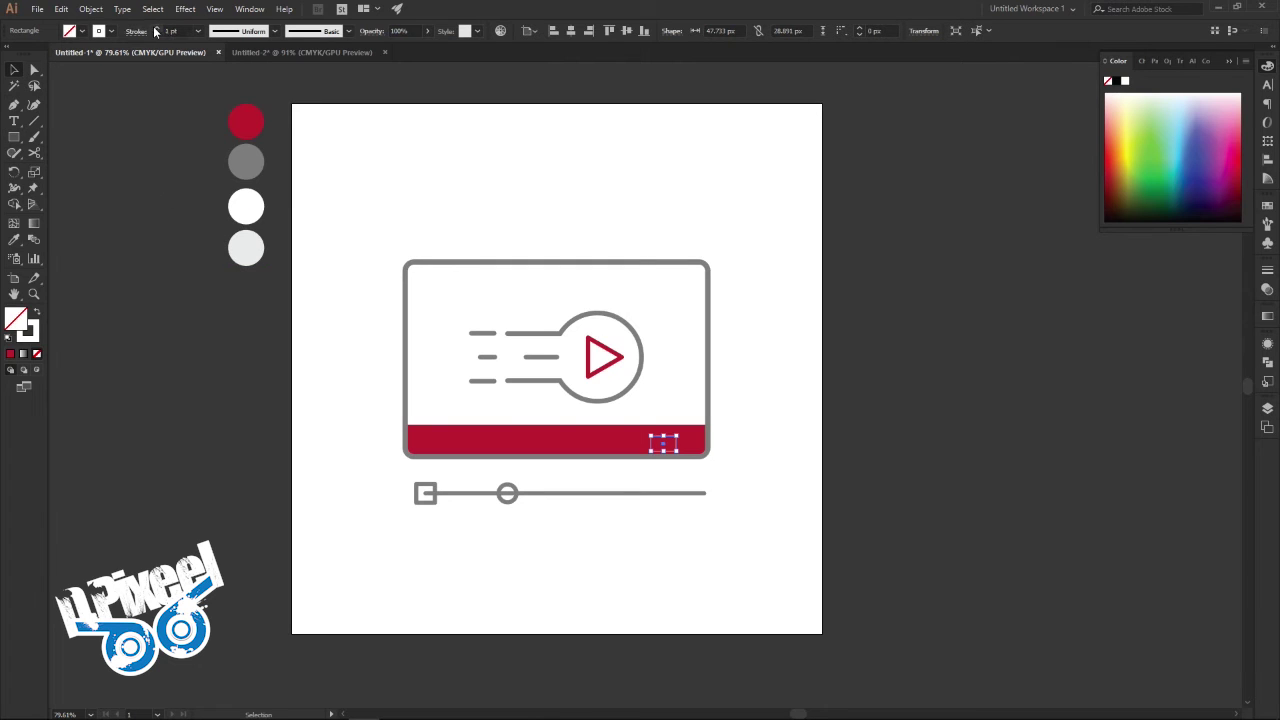
left_click(683, 425)
left_click(677, 450)
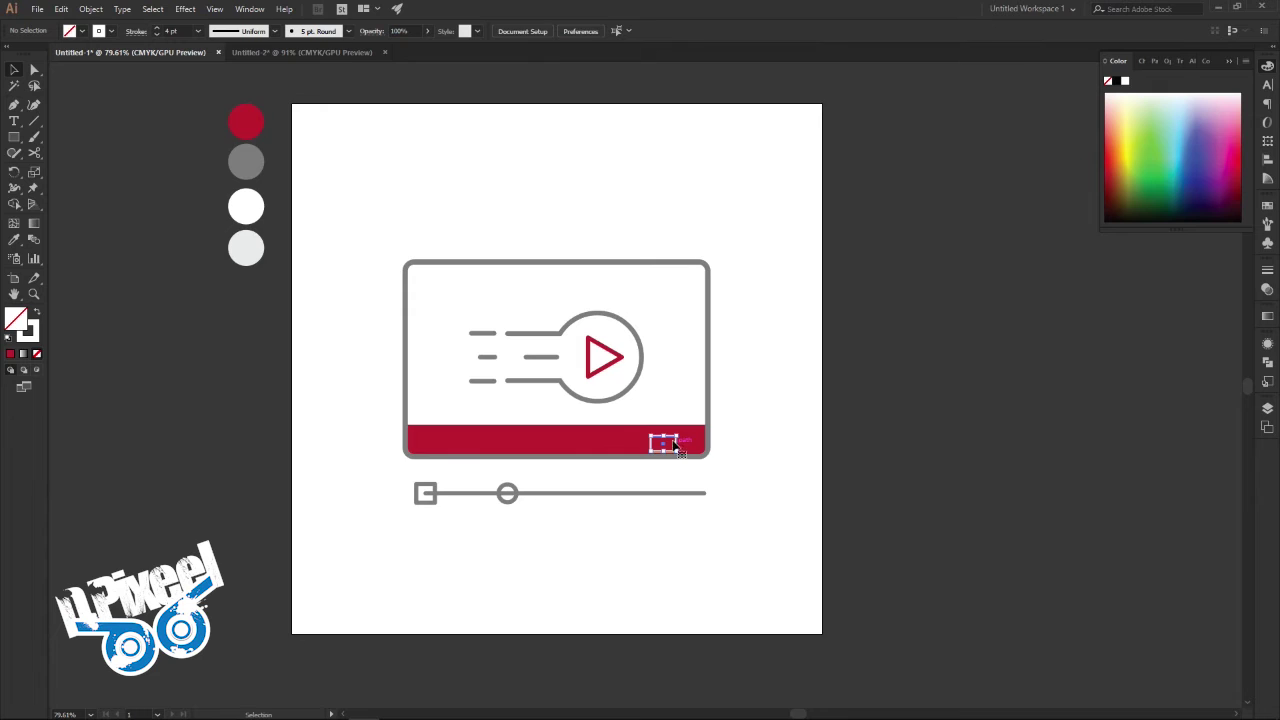
left_click(876, 467)
left_click_drag(672, 452, 689, 443)
left_click(806, 477)
double_click(645, 368)
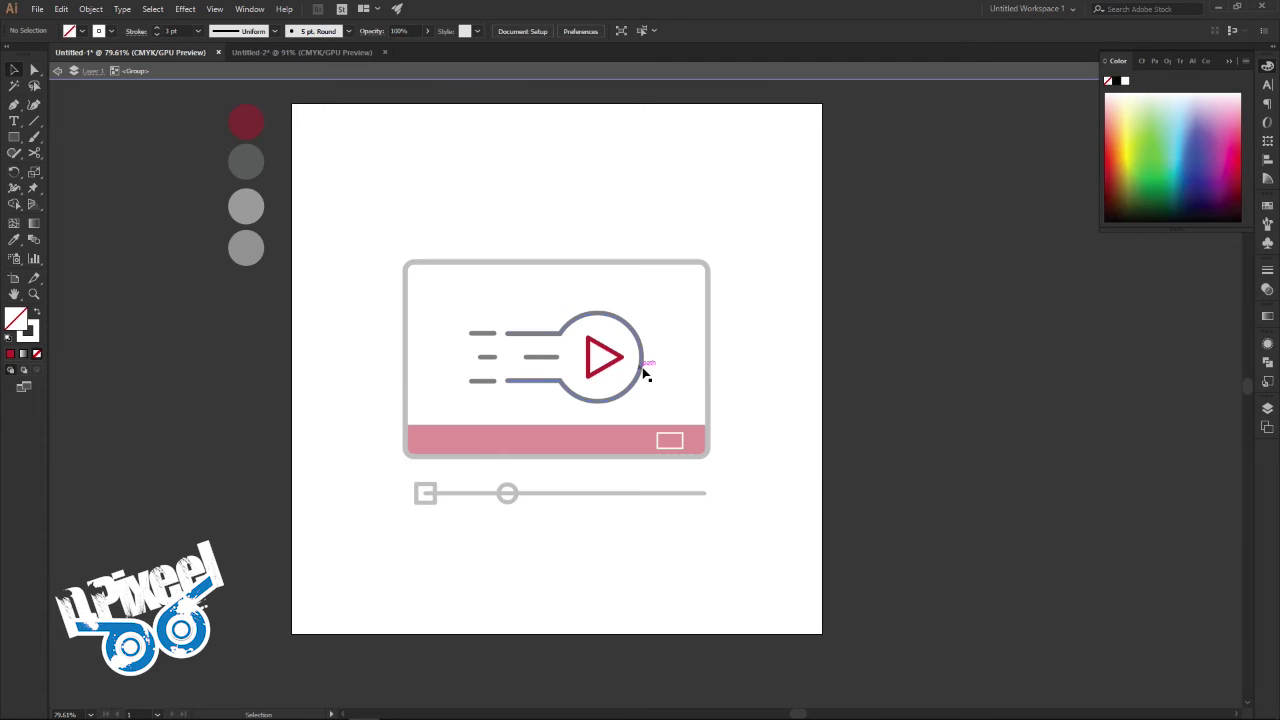
left_click_drag(672, 330, 457, 391)
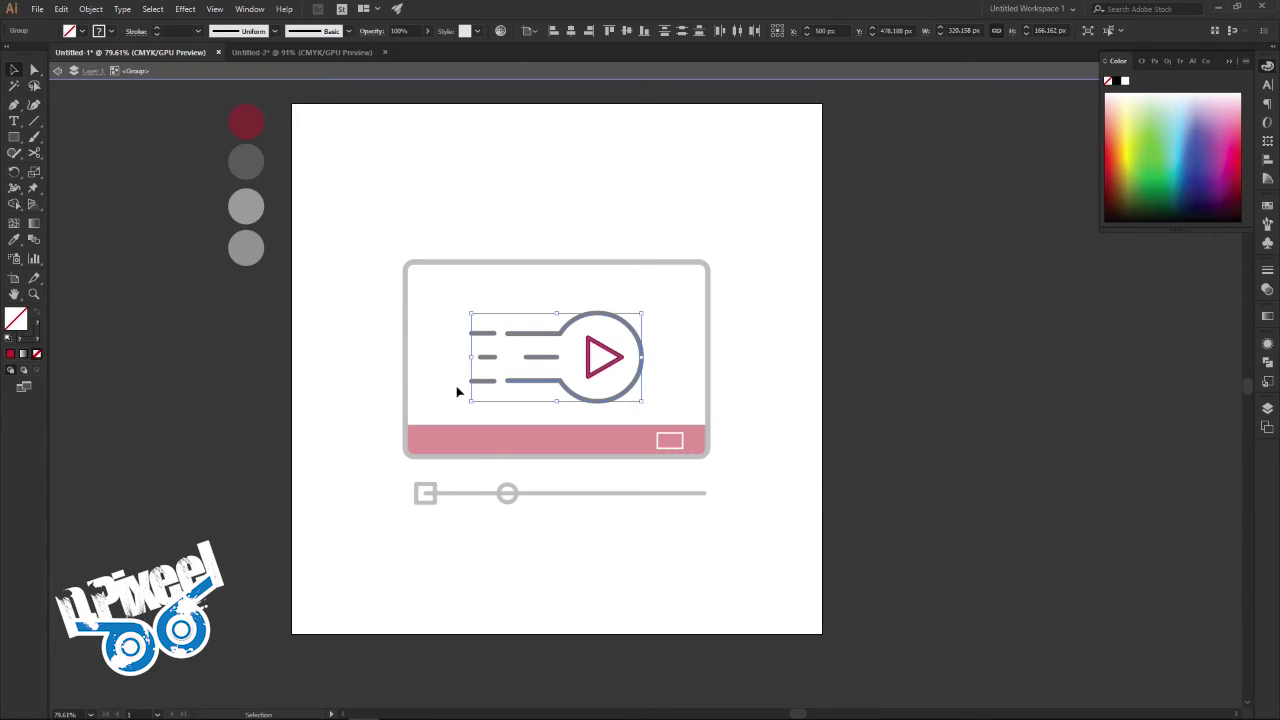
key("ctrl+g")
key("Up")
key("Up")
key("Up")
key("Up")
key("Up")
key("Up")
key("Up")
key("Up")
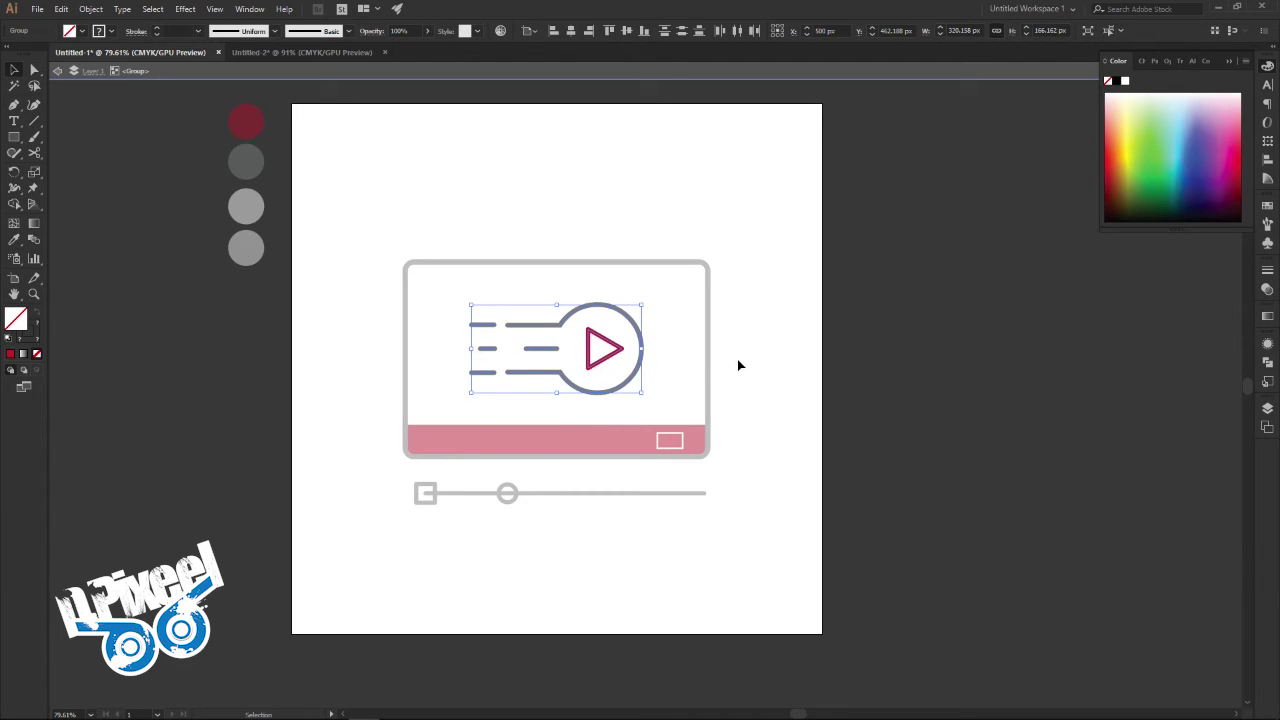
double_click(739, 363)
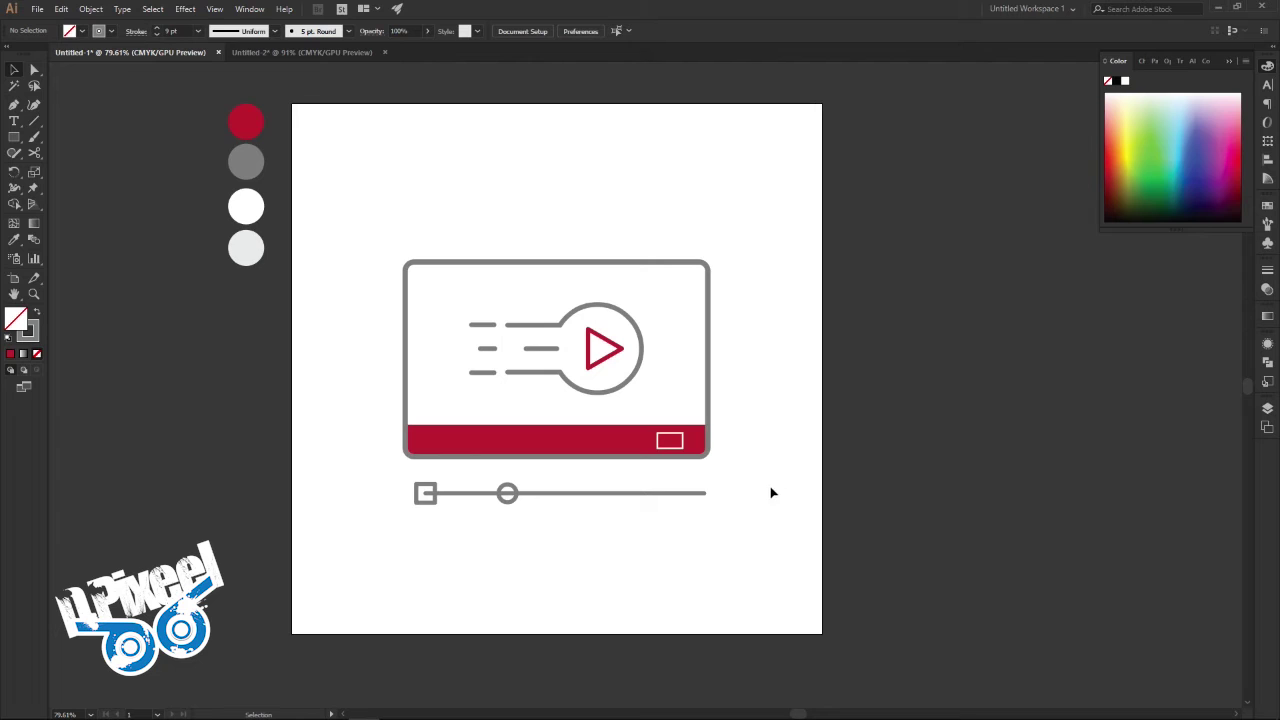
left_click(250, 9)
left_click(1012, 363)
key("ctrl+v")
Make the pasted gear icon white and move it down into the red bar
left_click_drag(643, 388, 653, 393)
left_click(68, 36)
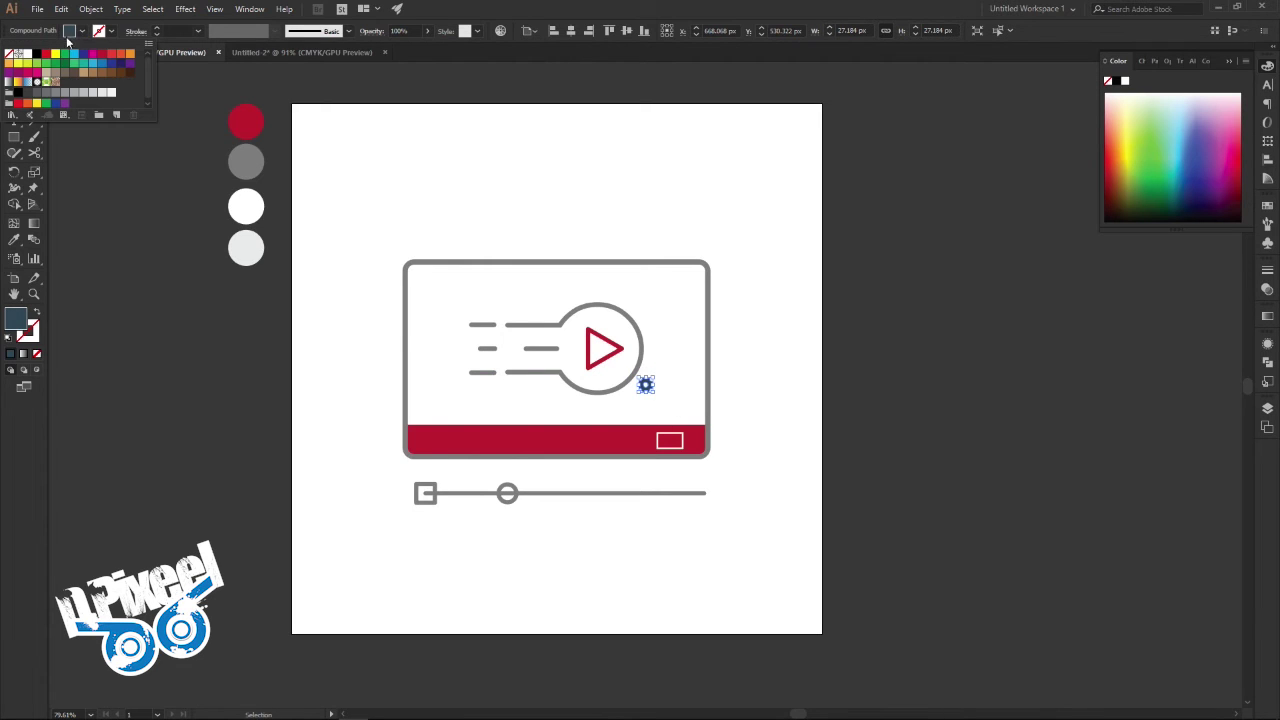
left_click(28, 54)
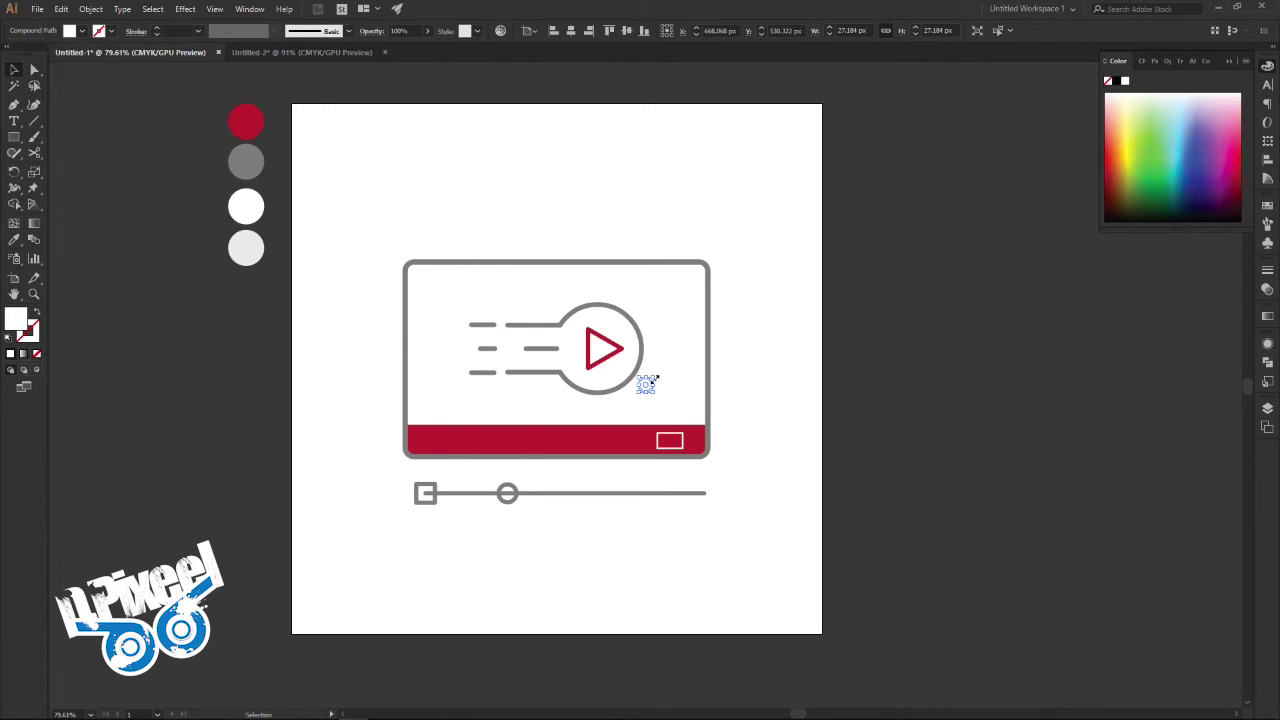
left_click_drag(648, 390, 635, 446)
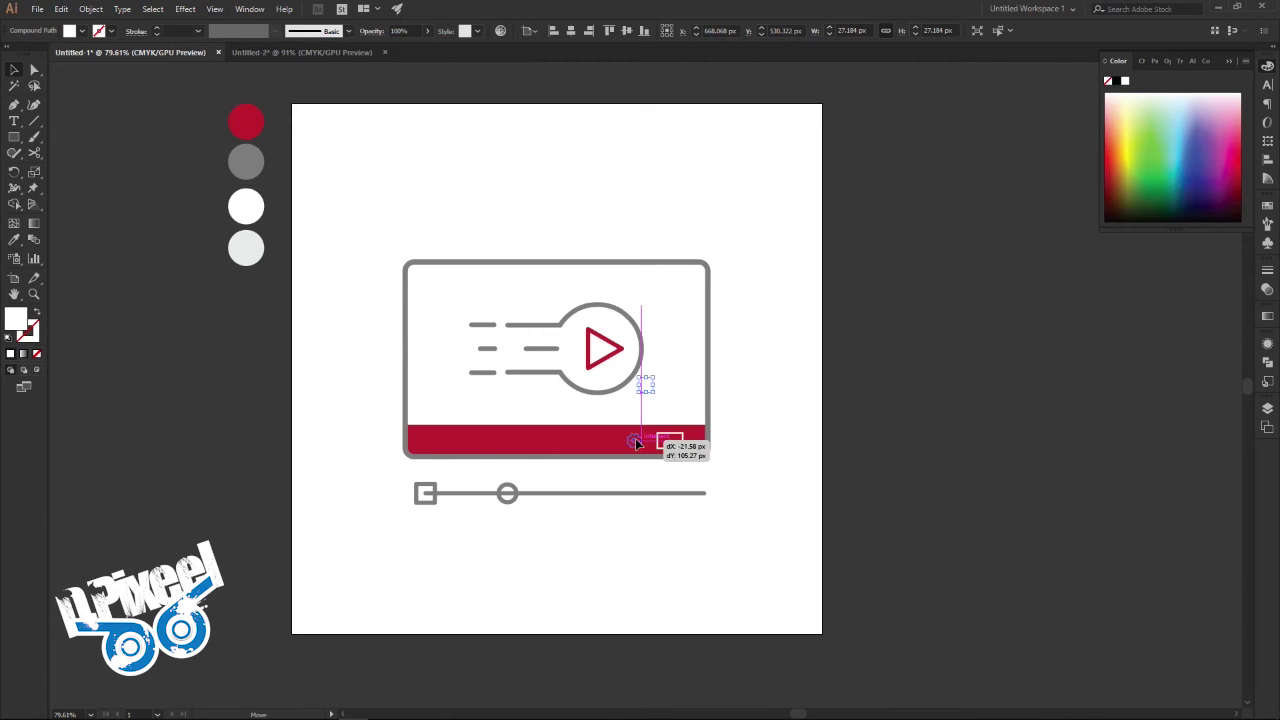
left_click(771, 460)
Zoom in and shrink the gear to about 20.8 px across
key("z")
left_click_drag(638, 467, 835, 486)
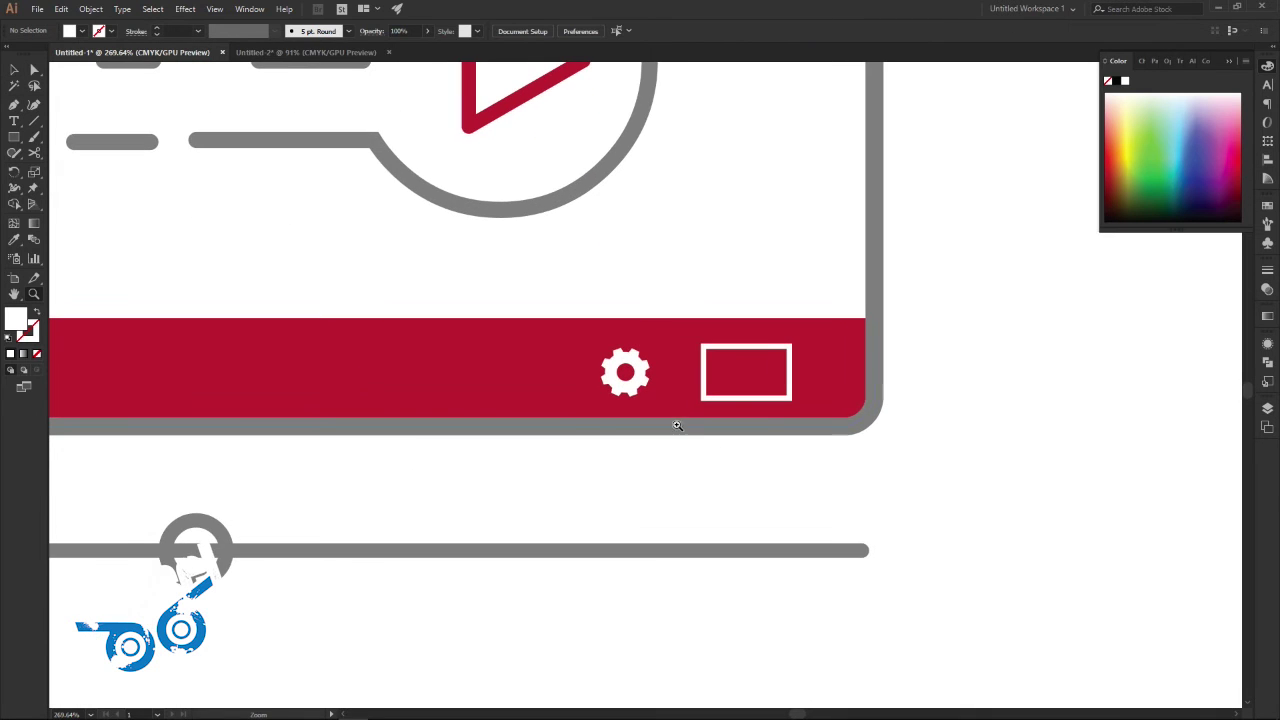
key("v")
left_click(640, 378)
left_click_drag(649, 349, 647, 353)
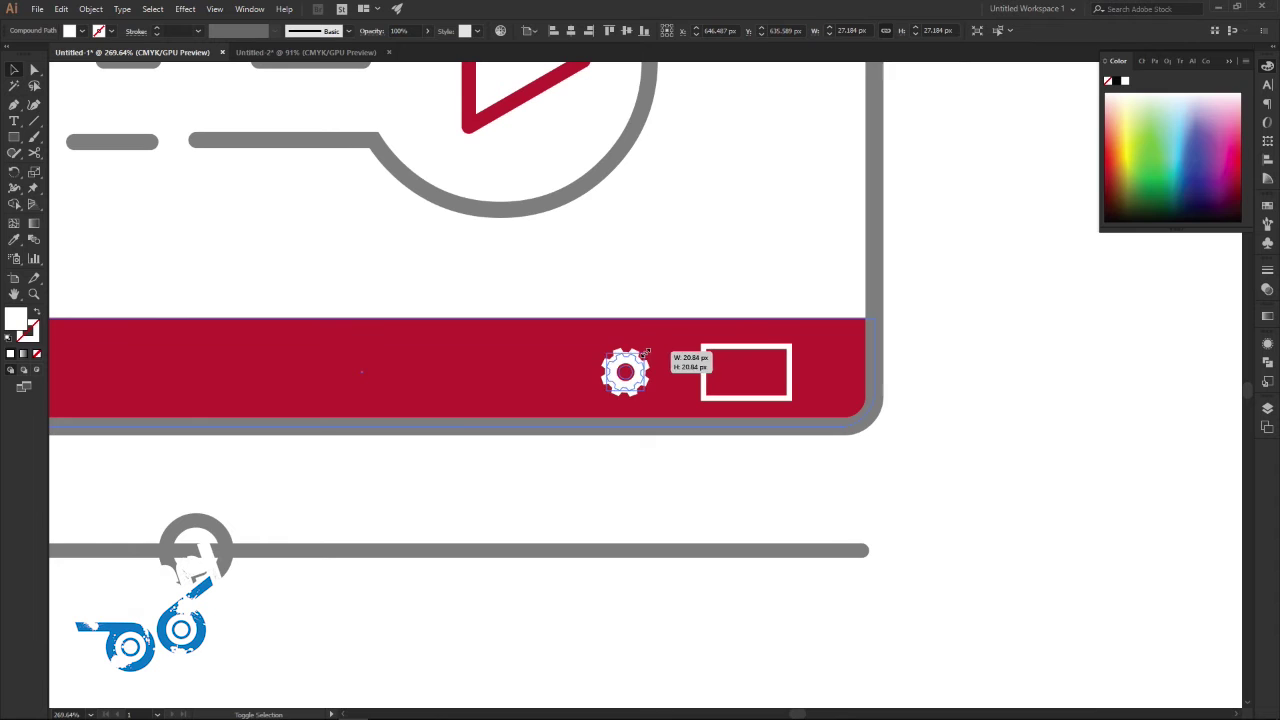
left_click(669, 474)
Line the gear up just left of the small rectangle in the red bar
key("z")
left_click_drag(711, 414, 530, 333)
key("v")
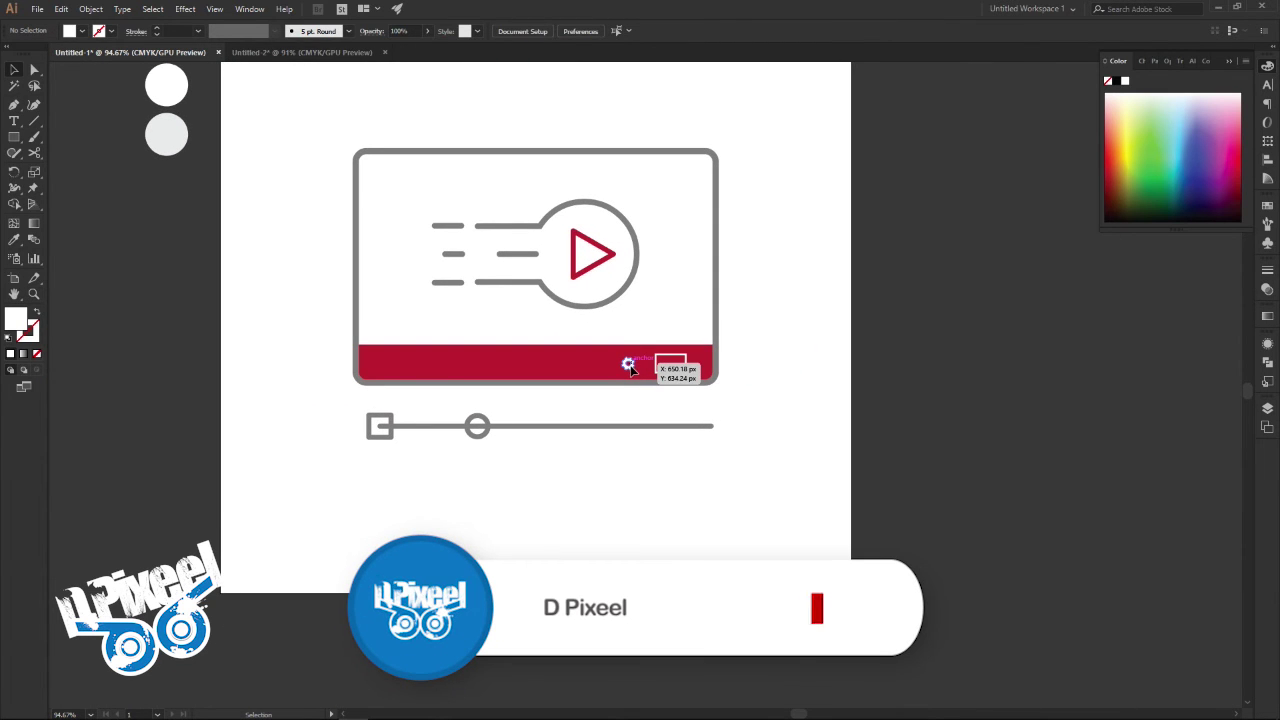
left_click_drag(634, 371, 639, 369)
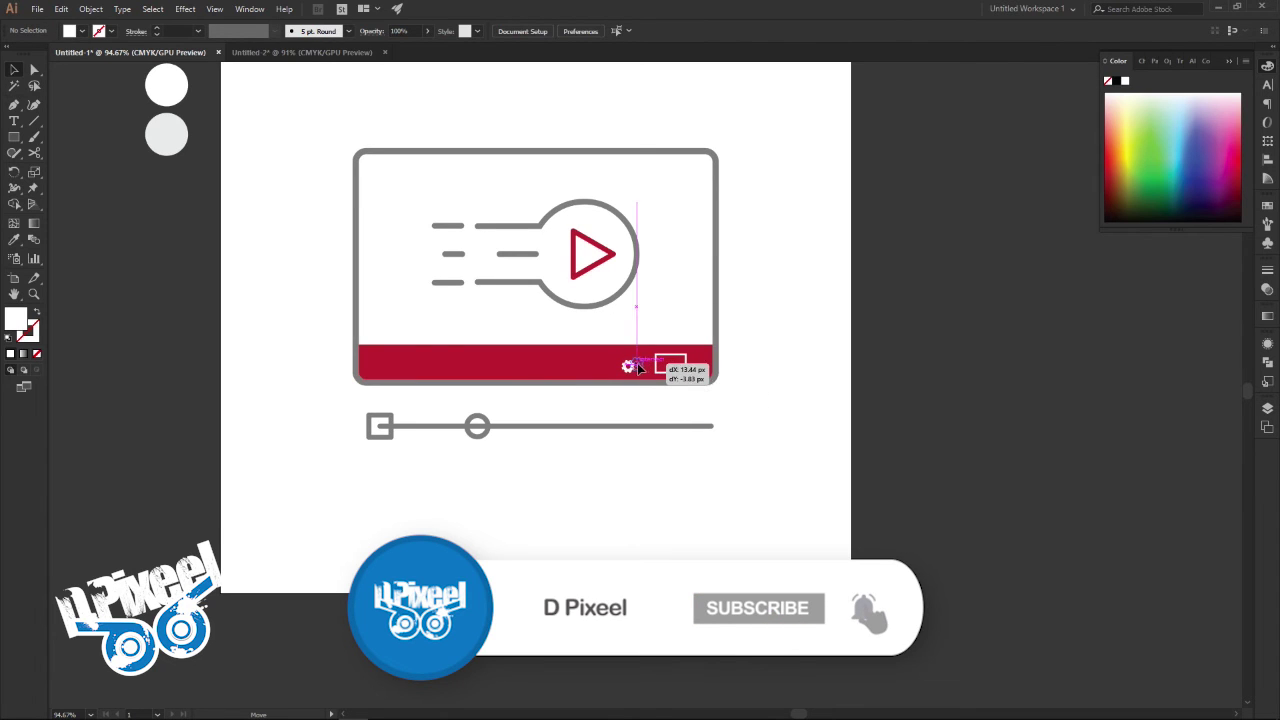
left_click_drag(639, 369, 638, 366)
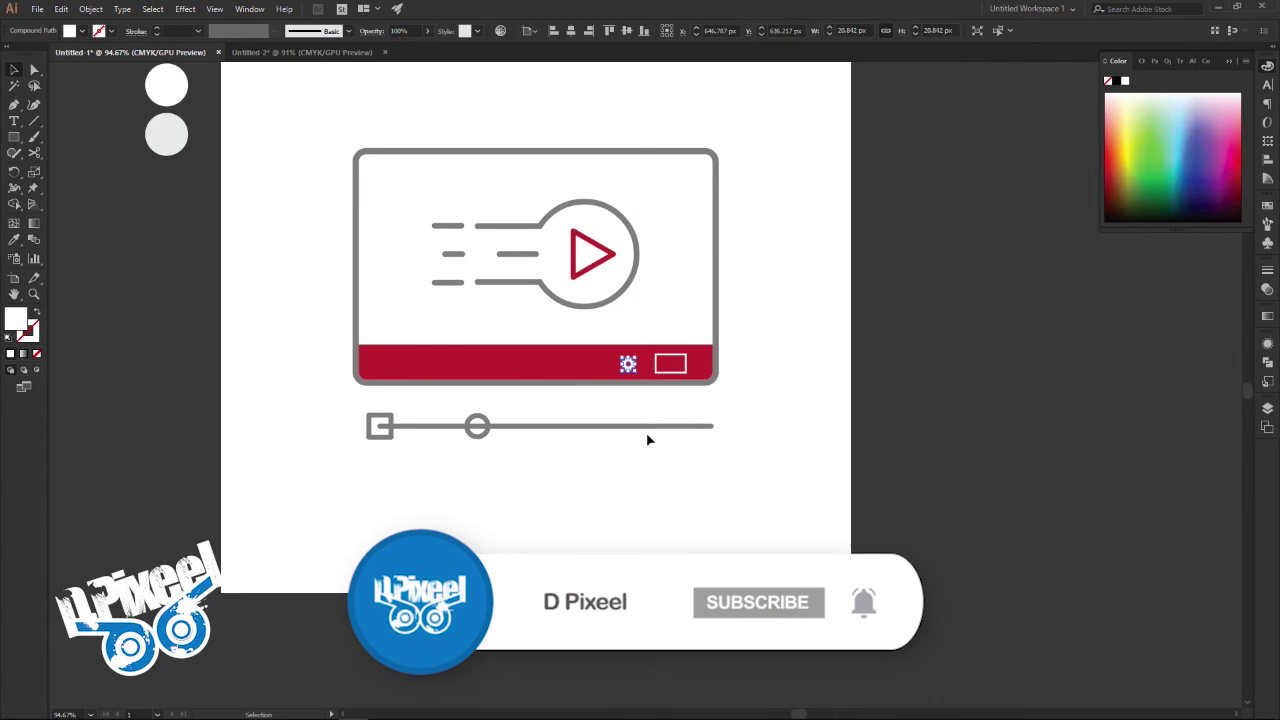
left_click(664, 462)
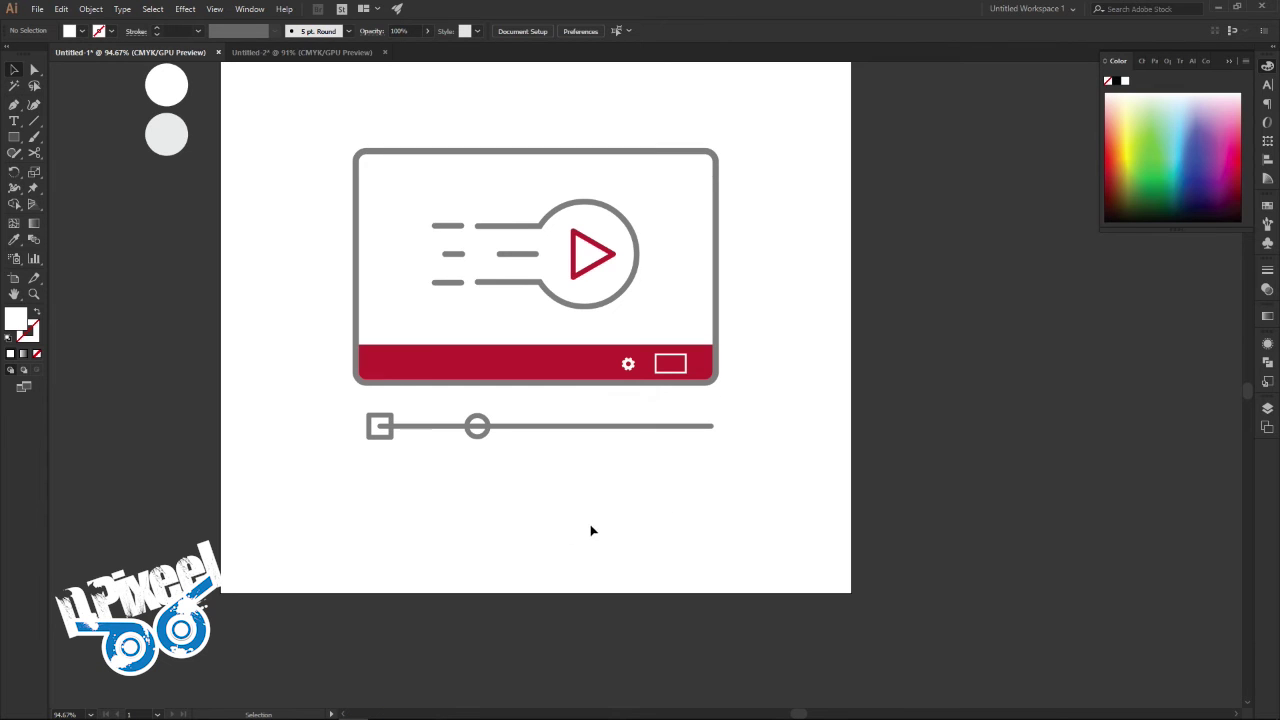
Select all the player artwork, move it up, then nudge it slightly back down
scroll(590, 526, "up", 2)
scroll(590, 527, "up", 1)
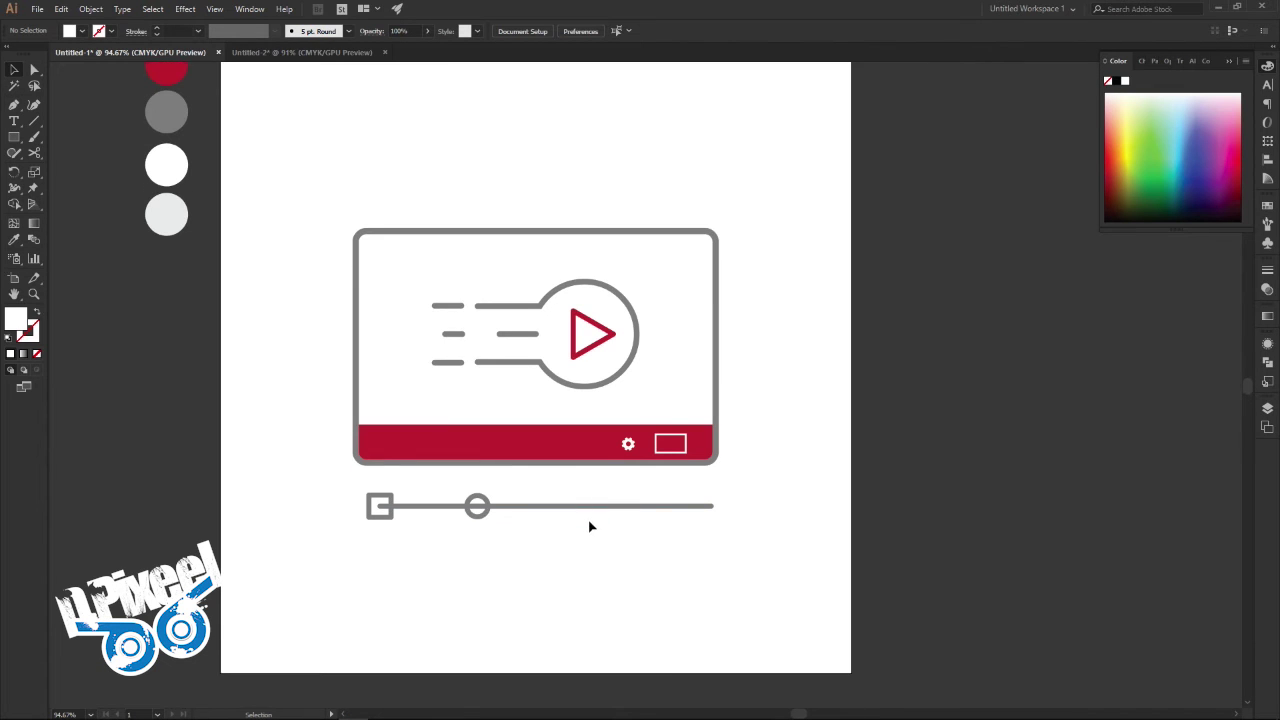
left_click_drag(846, 194, 314, 563)
left_click_drag(459, 457, 459, 420)
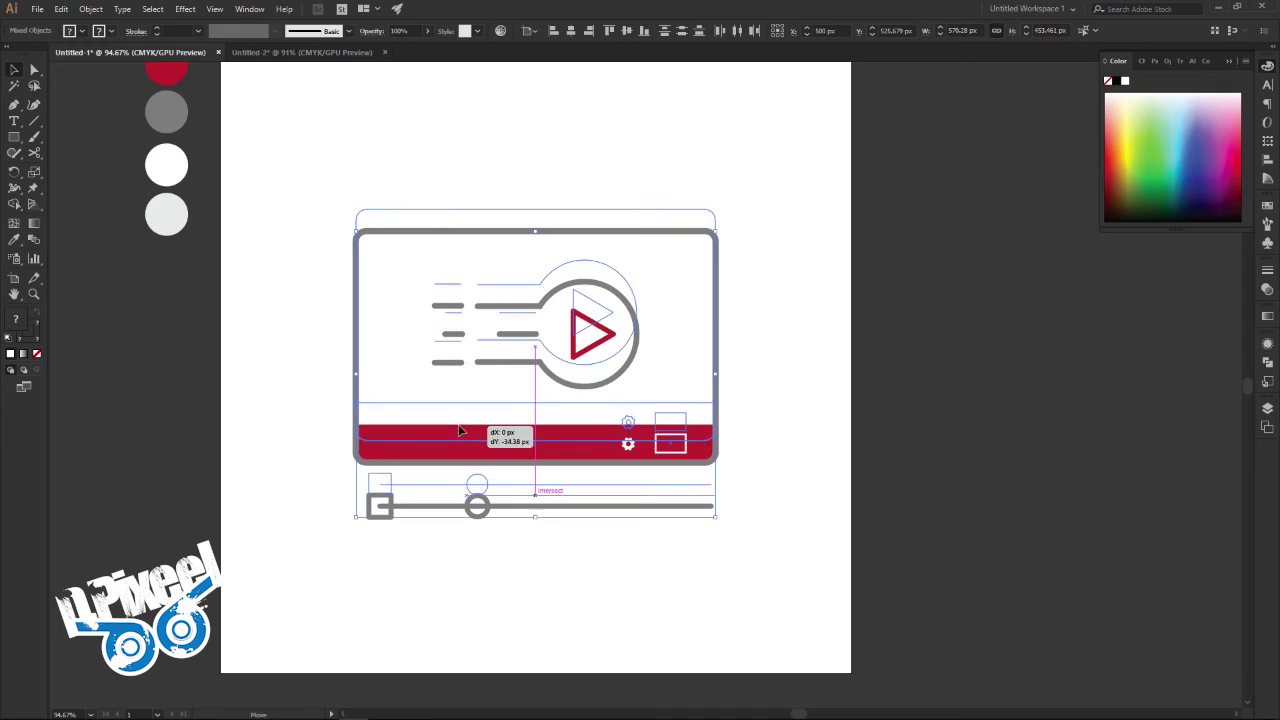
scroll(672, 490, "up", 2)
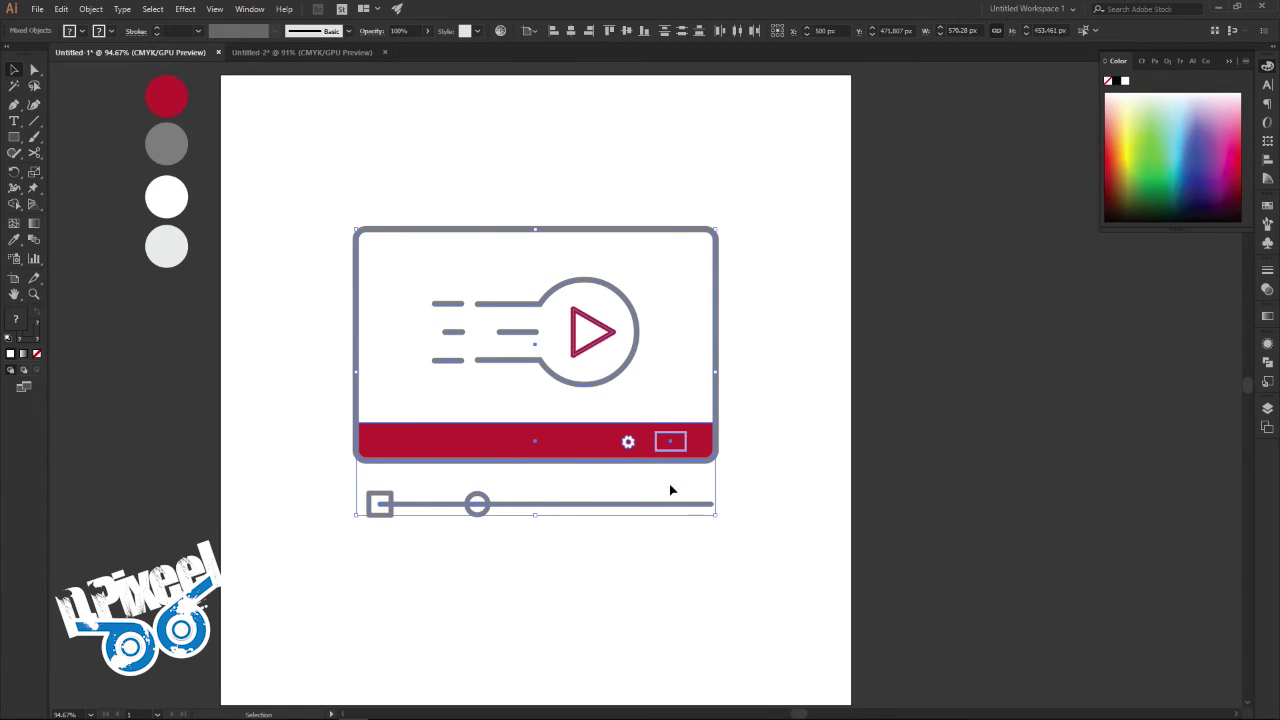
key("shift+Down")
left_click(800, 448)
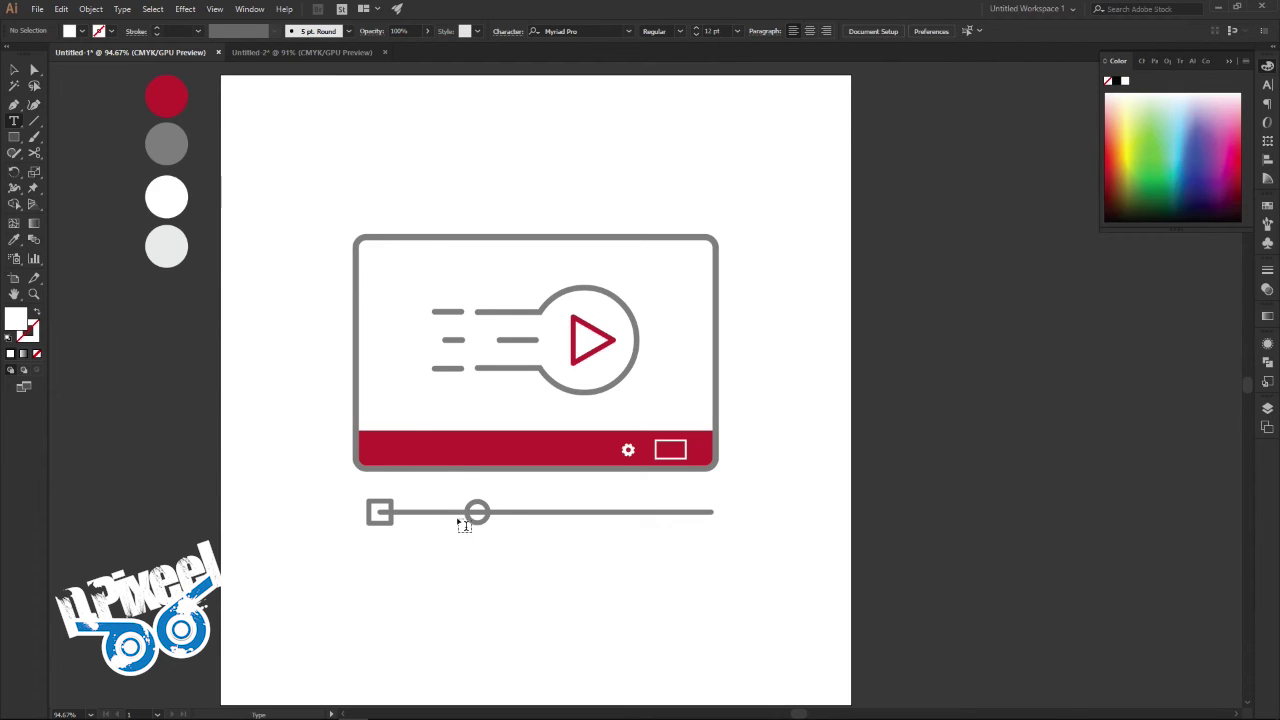
Add STREAMING text on the red bar, enlarge it to about 26.65 pt and make it white
left_click(434, 452)
type("Streaming")
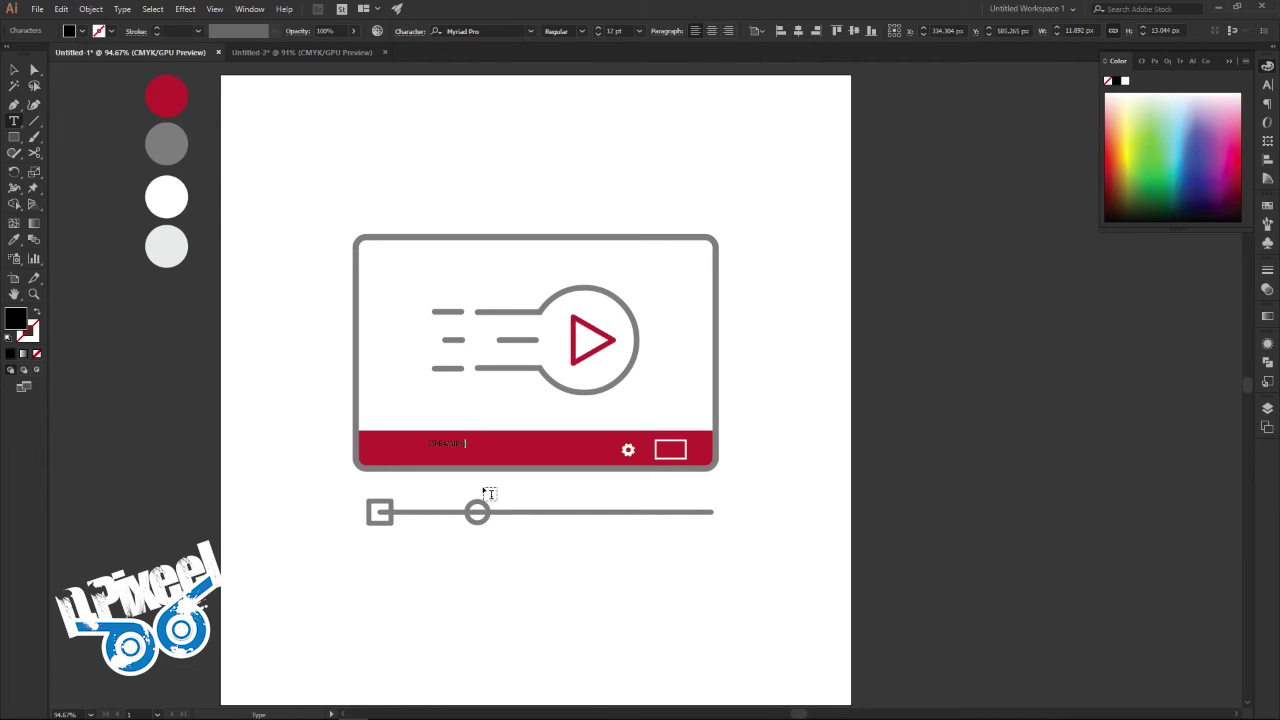
left_click(13, 72)
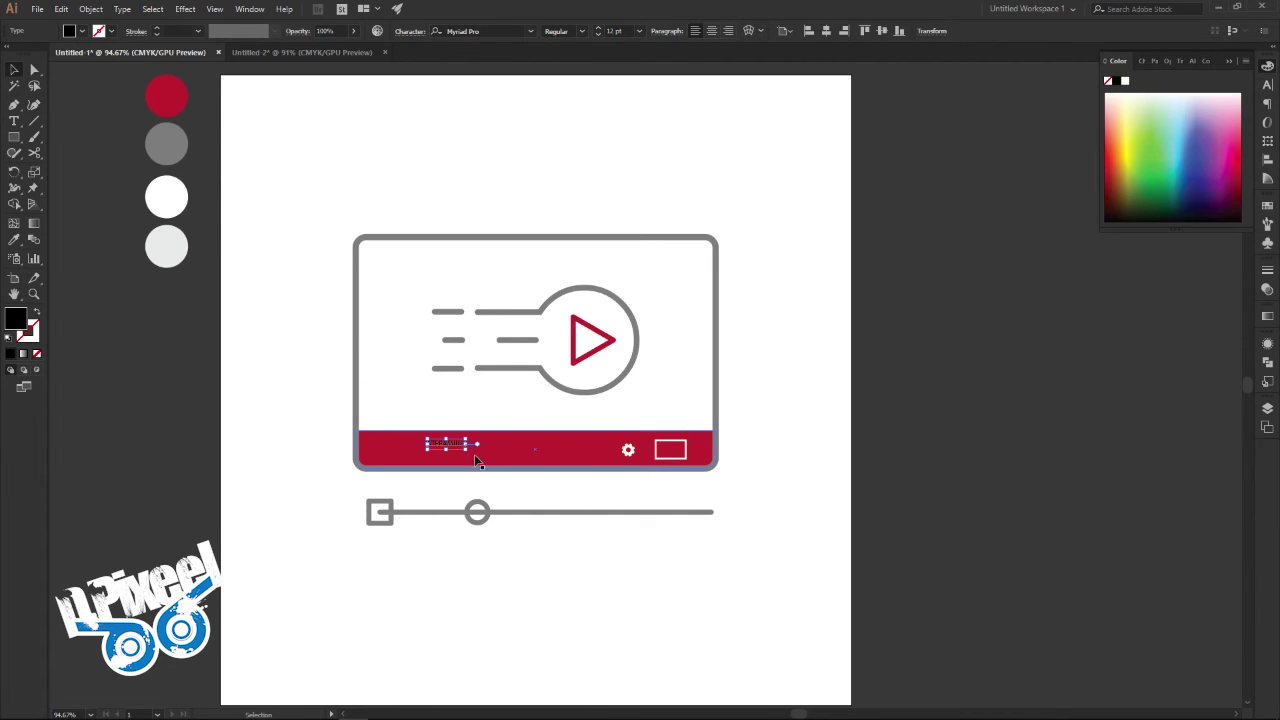
left_click_drag(475, 459, 489, 470)
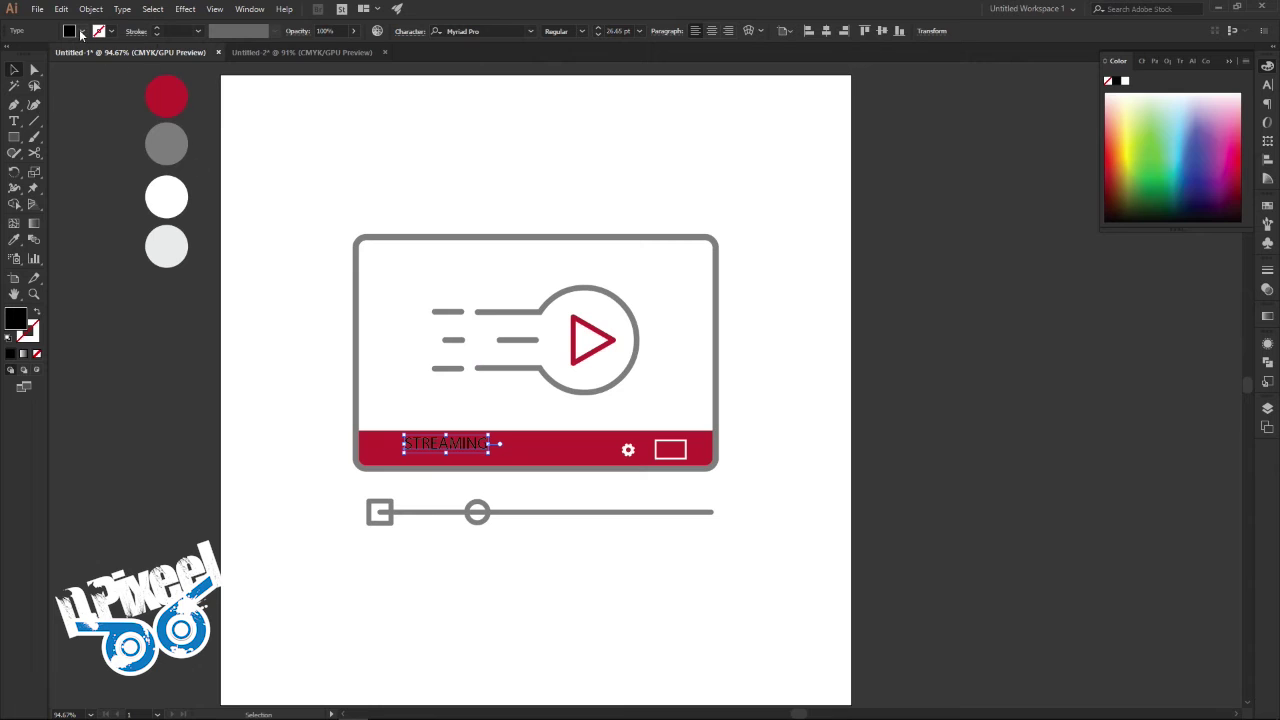
left_click(81, 31)
left_click(28, 53)
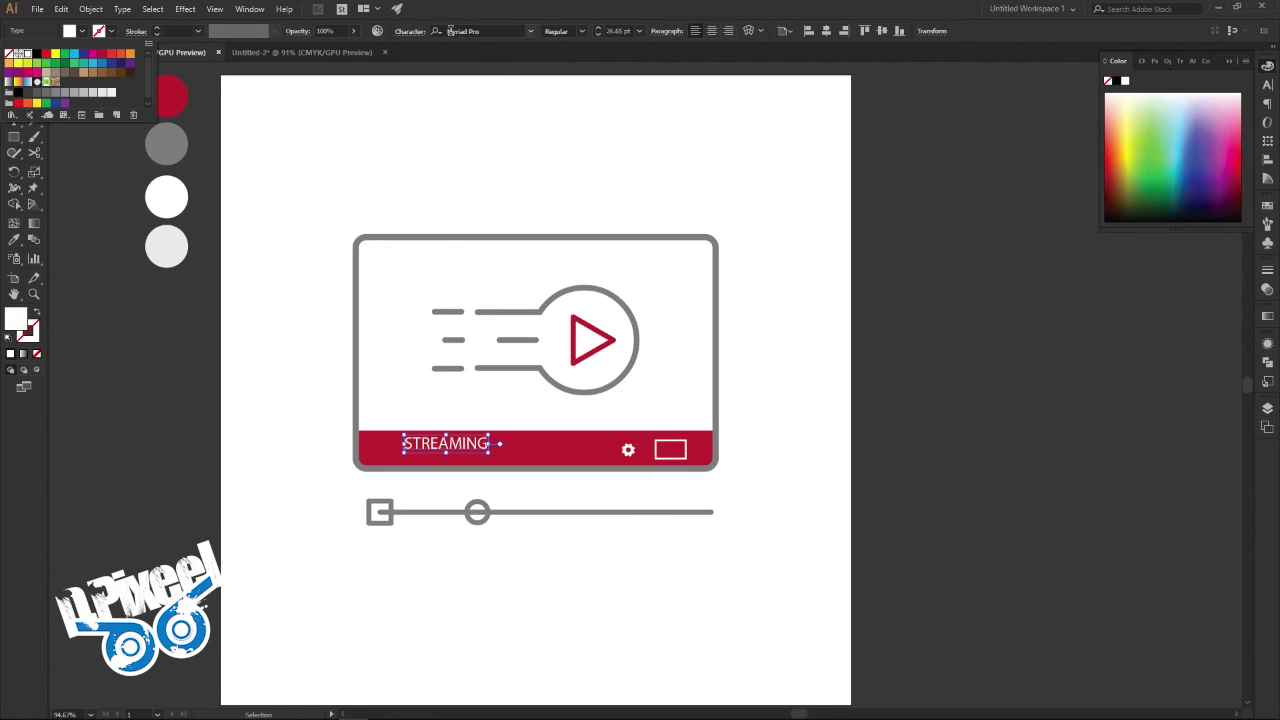
left_click(533, 35)
Try the Urban Sketch font on STREAMING, enlarge it slightly and zoom to inspect
left_click(533, 35)
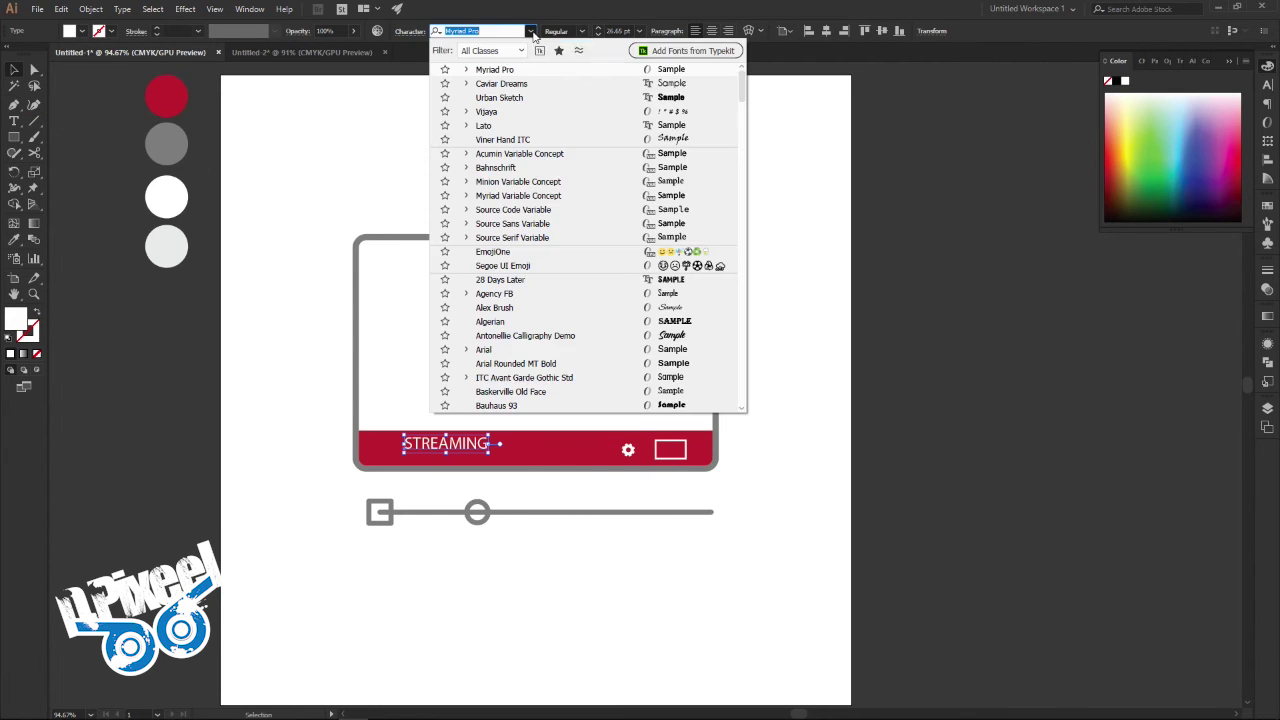
left_click(522, 98)
left_click_drag(488, 451, 456, 450)
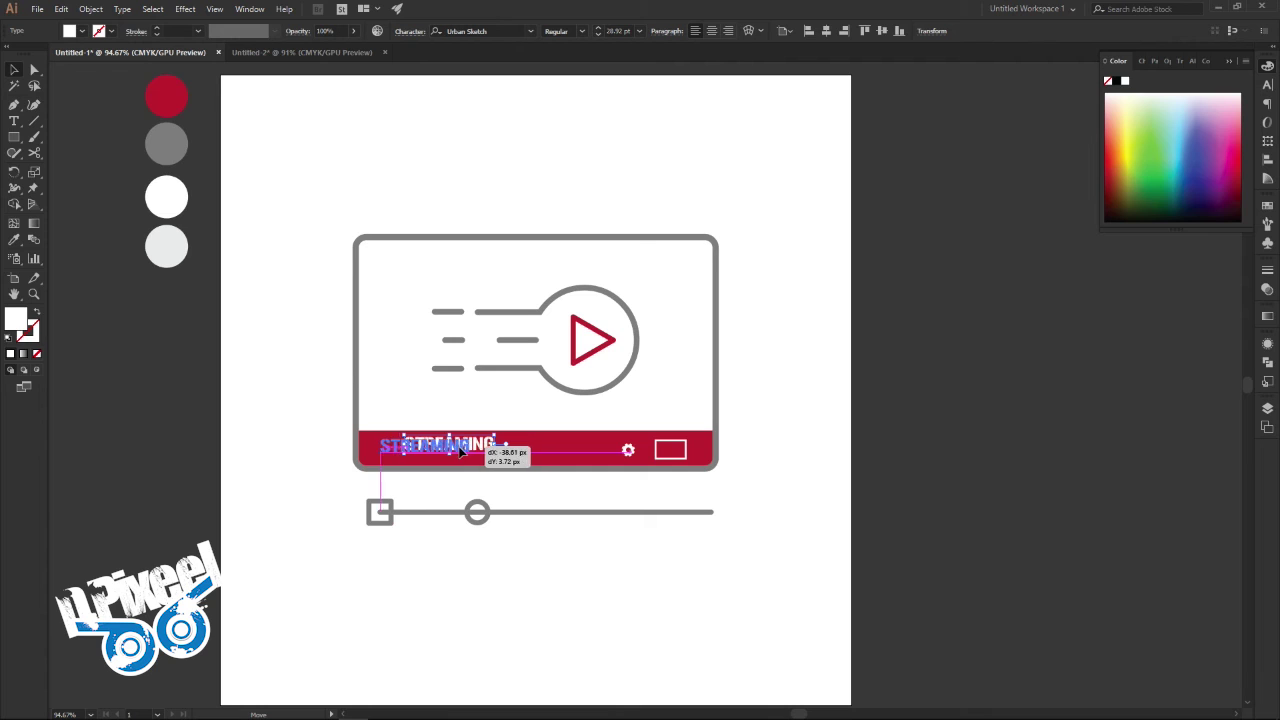
left_click(459, 477)
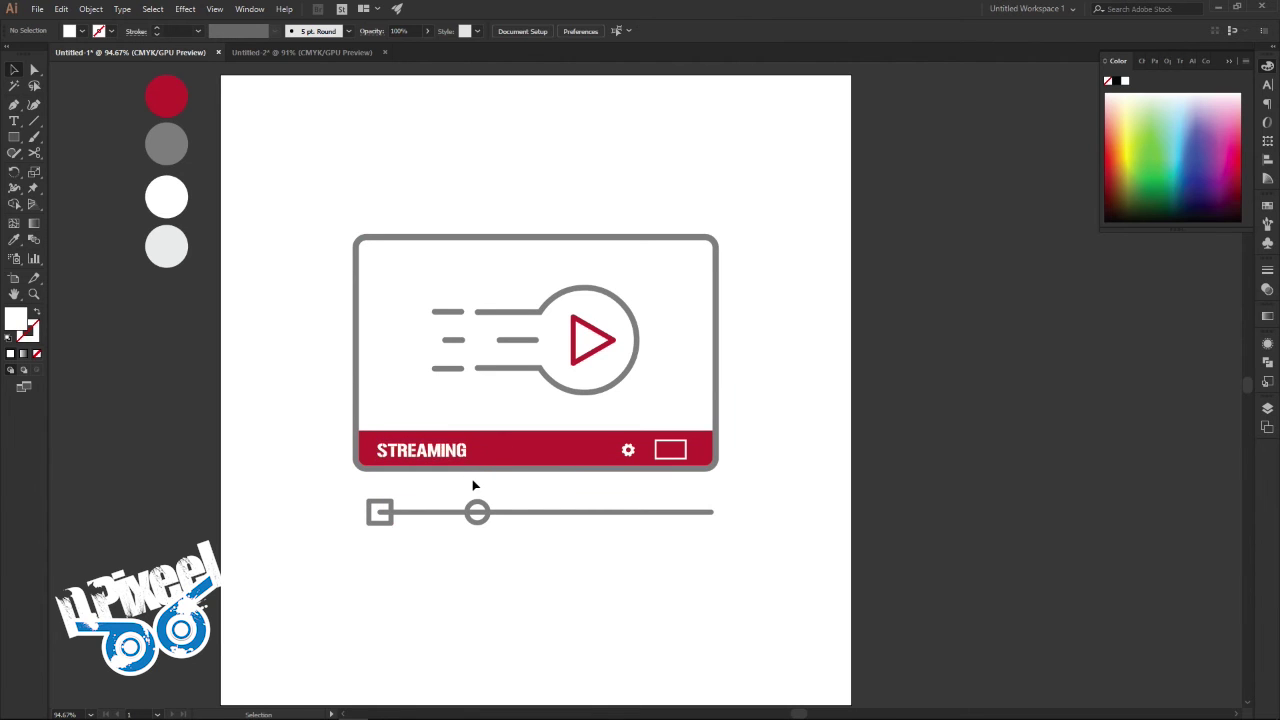
key("z")
left_click_drag(472, 486, 630, 446)
key("ctrl+0")
key("v")
left_click(495, 450)
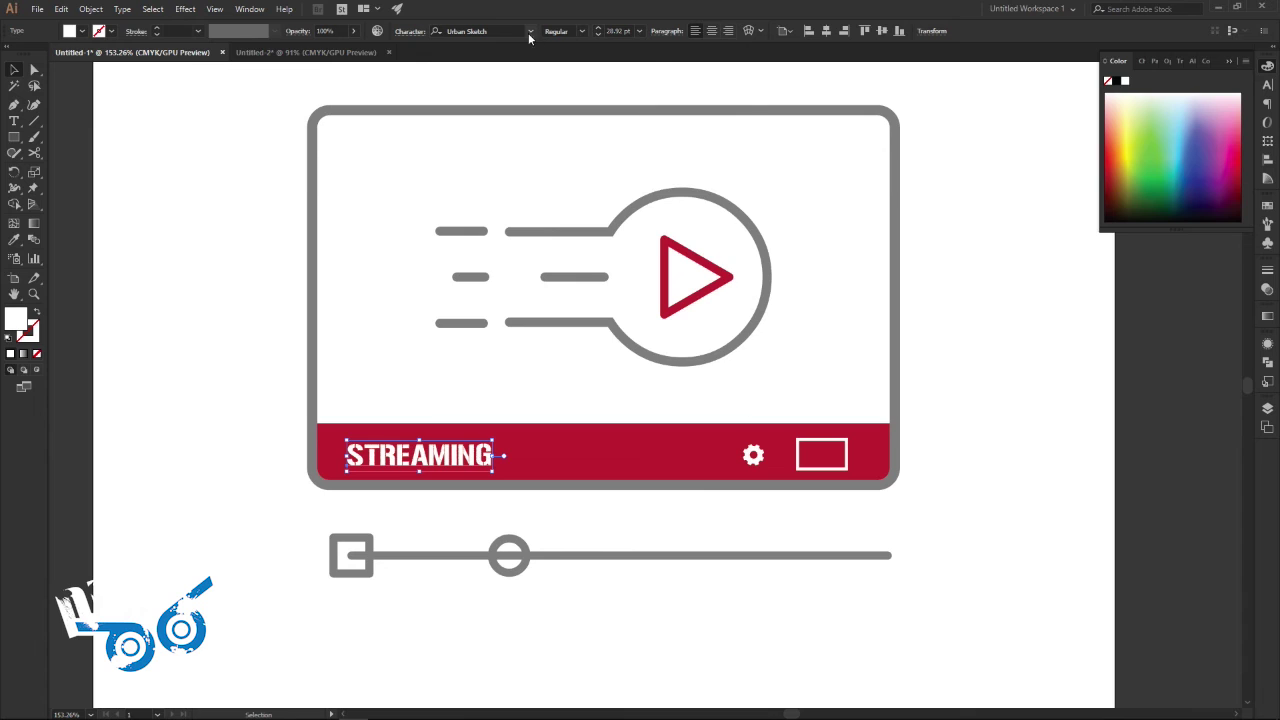
Try BloodyImpact, then search for and apply Bebas Neue Bold to STREAMING
left_click(530, 31)
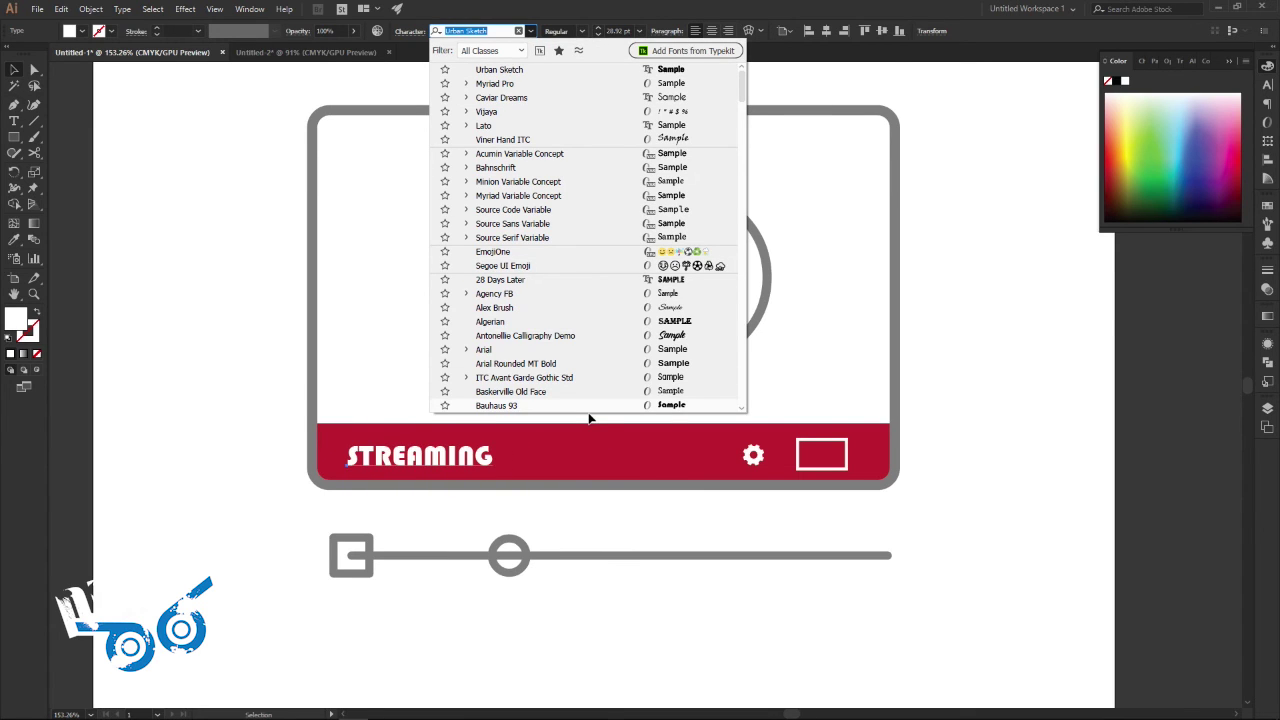
scroll(585, 408, "down", 2)
scroll(580, 397, "down", 3)
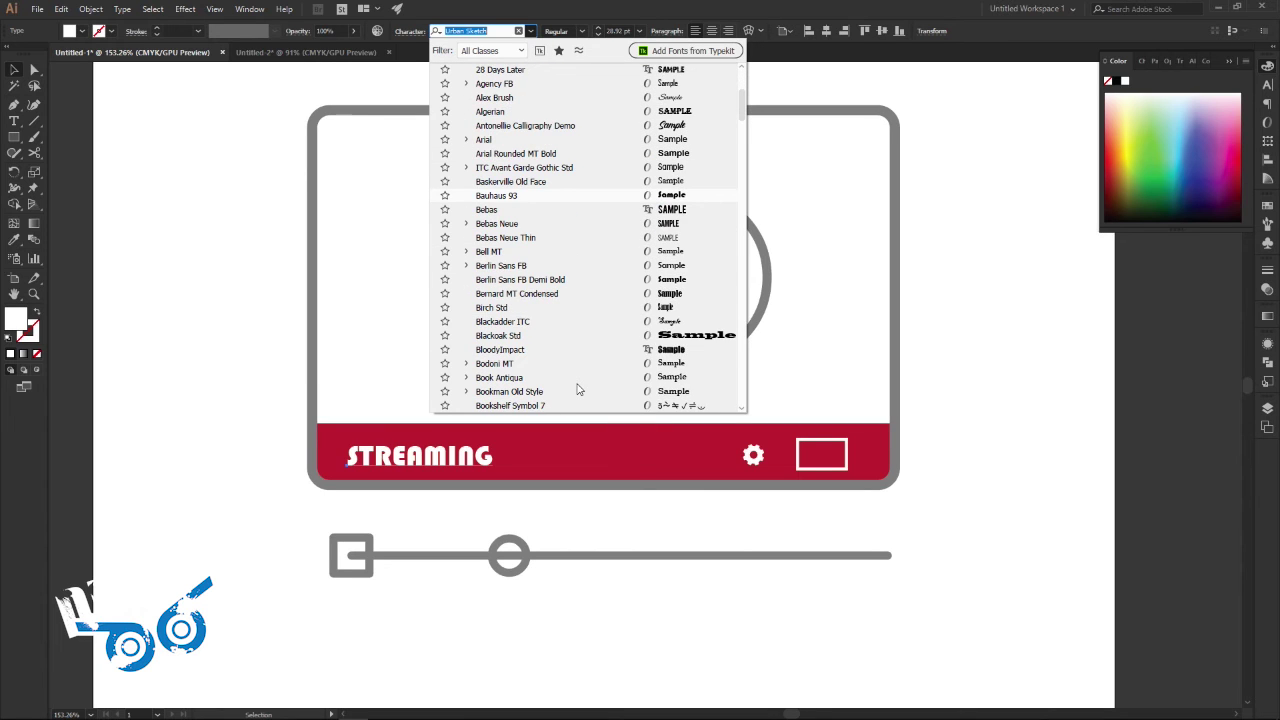
scroll(578, 389, "down", 4)
scroll(575, 386, "down", 3)
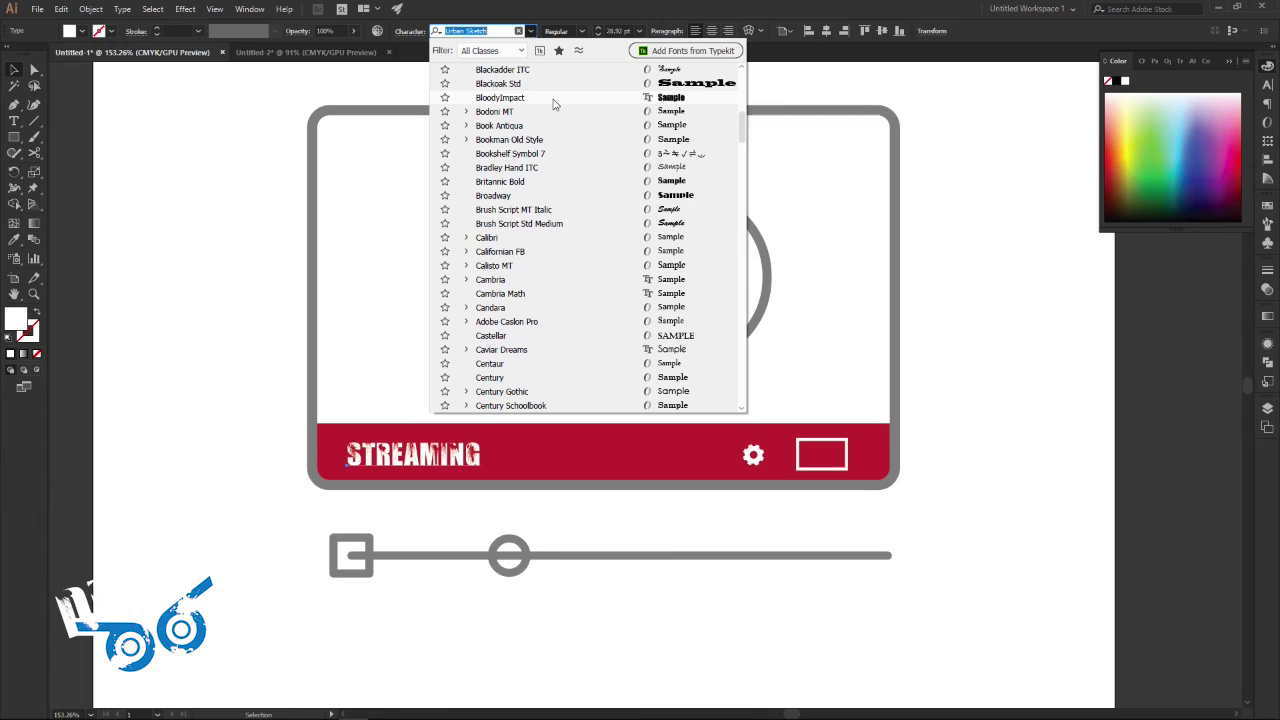
left_click(553, 104)
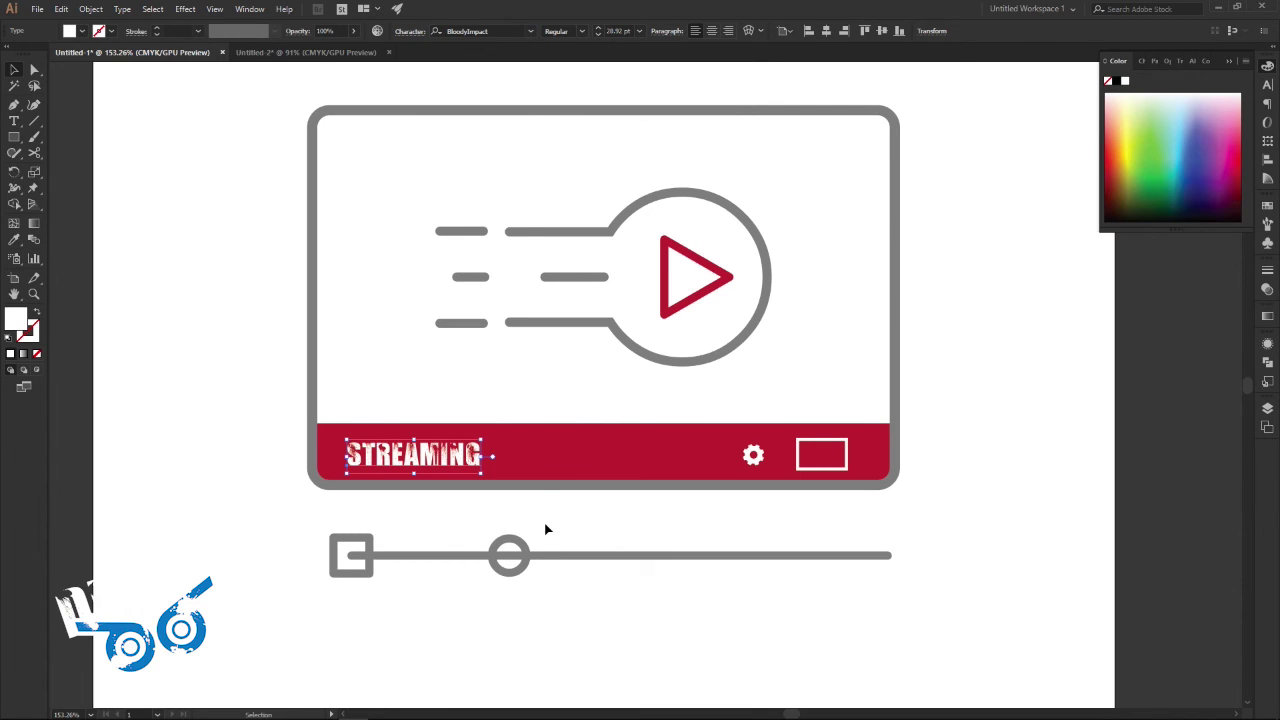
left_click(490, 28)
type("BEB")
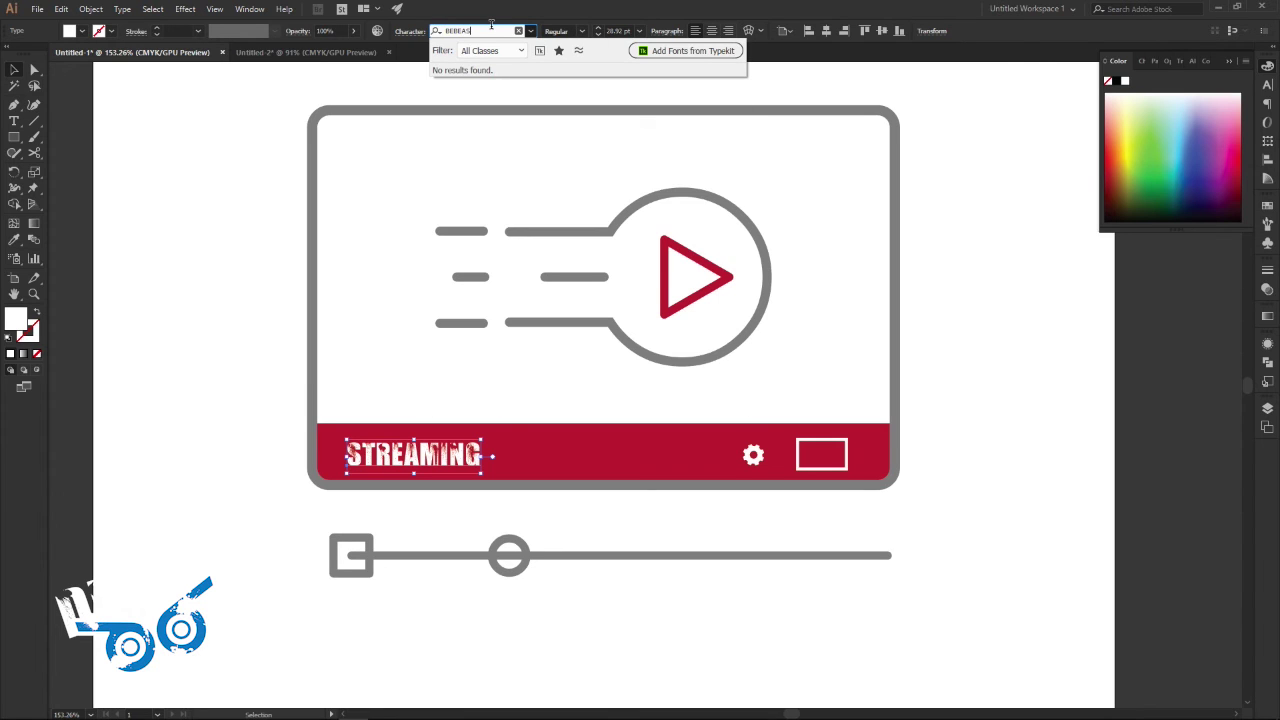
key("BackSpace")
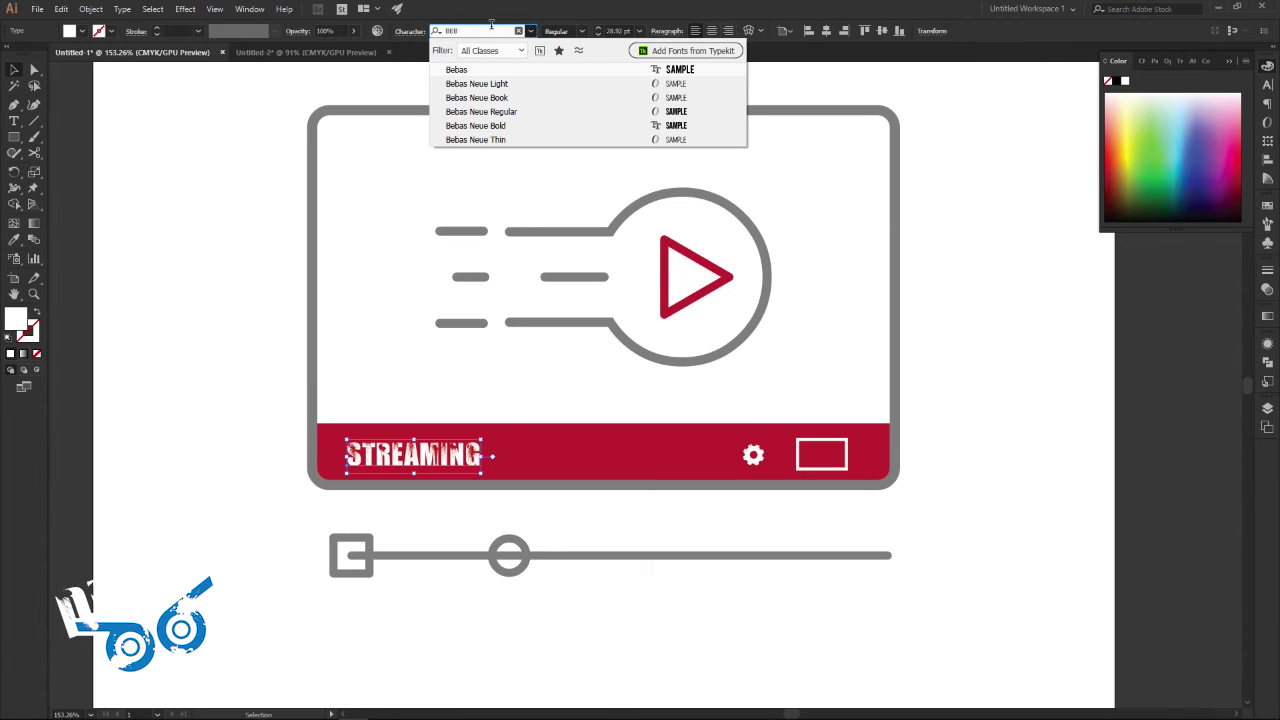
left_click(467, 127)
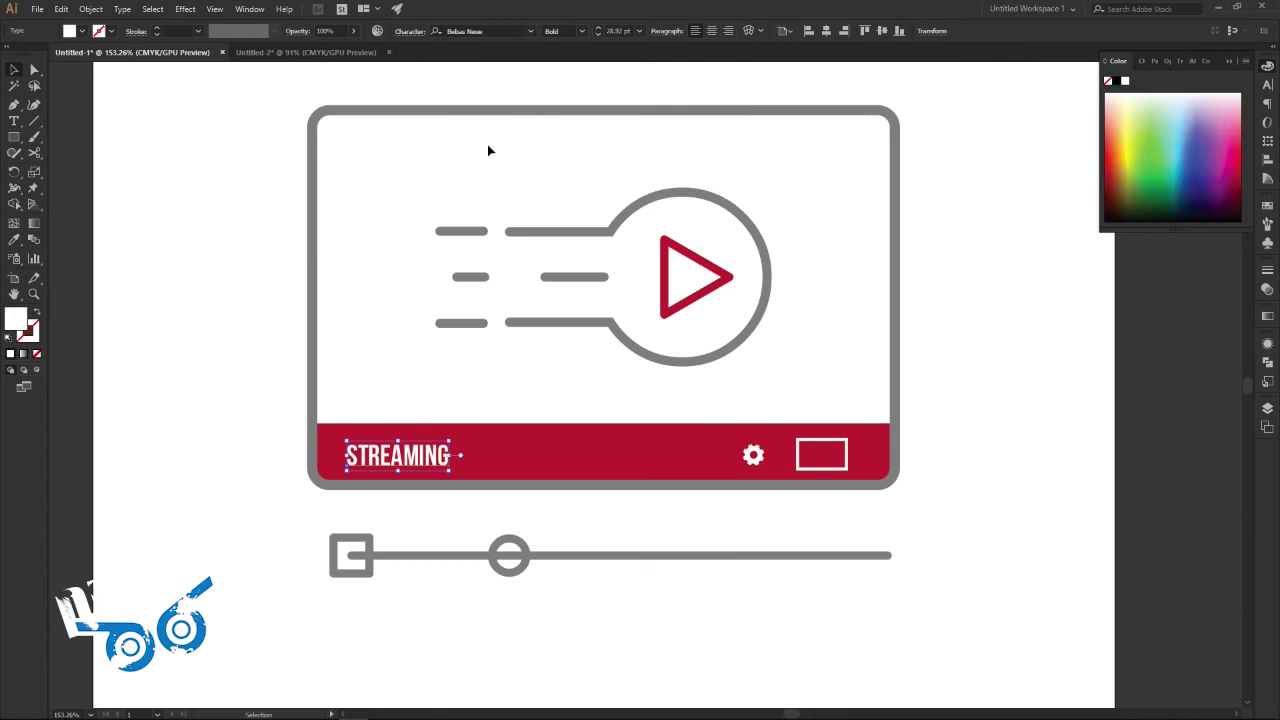
Set STREAMING's letter spacing to 30 and shift it slightly right in the bar
left_click(1267, 85)
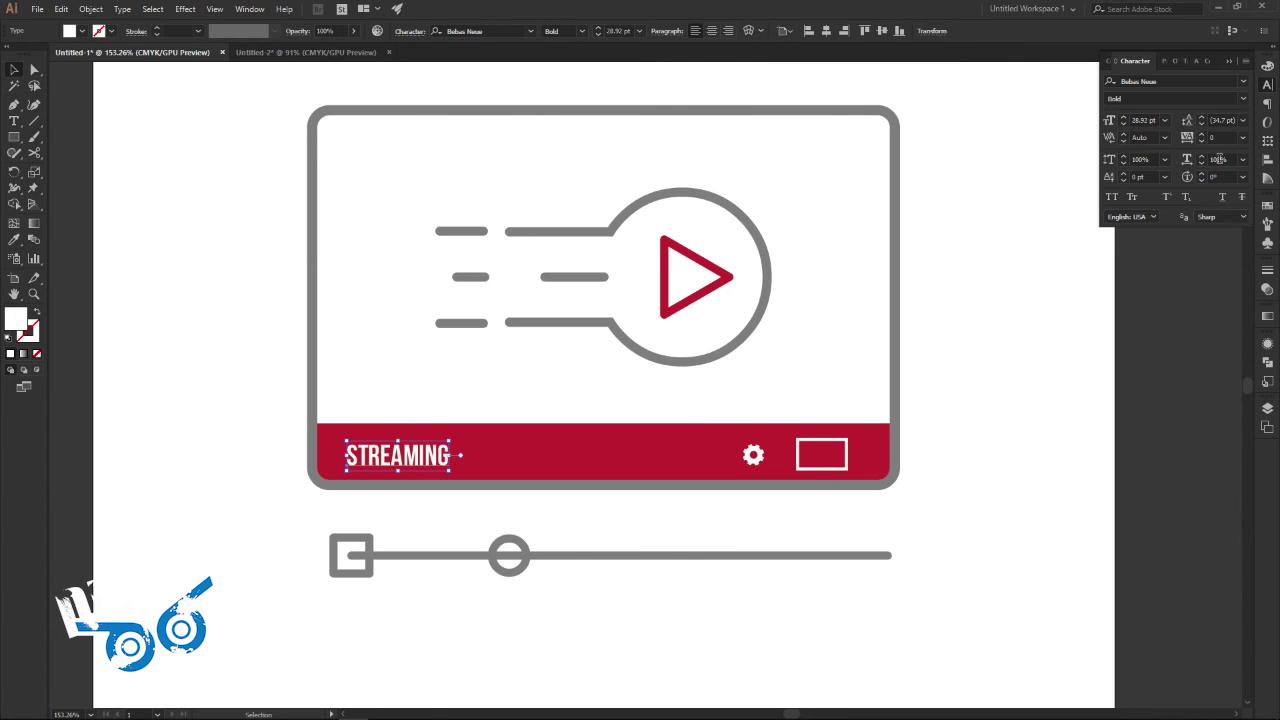
type("30")
key("Return")
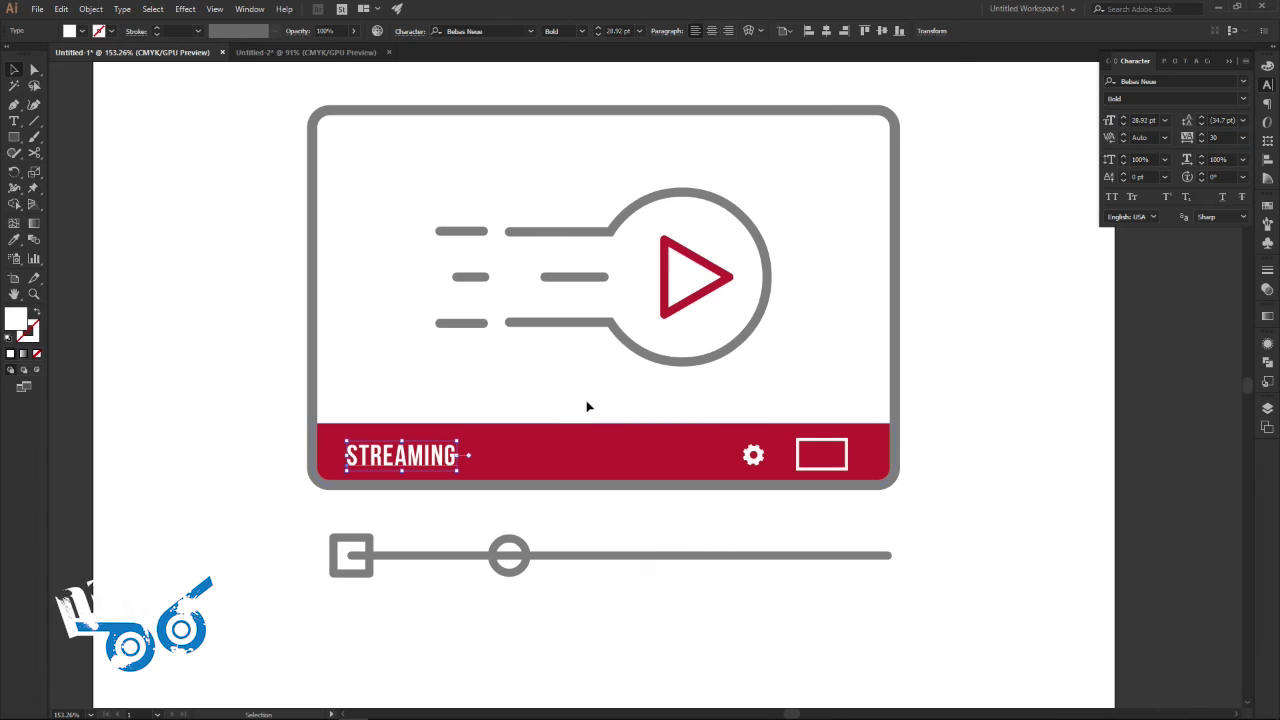
mouse_move(454, 456)
left_mouse_down()
mouse_move(474, 453)
mouse_move(461, 457)
left_mouse_up()
left_click(472, 518)
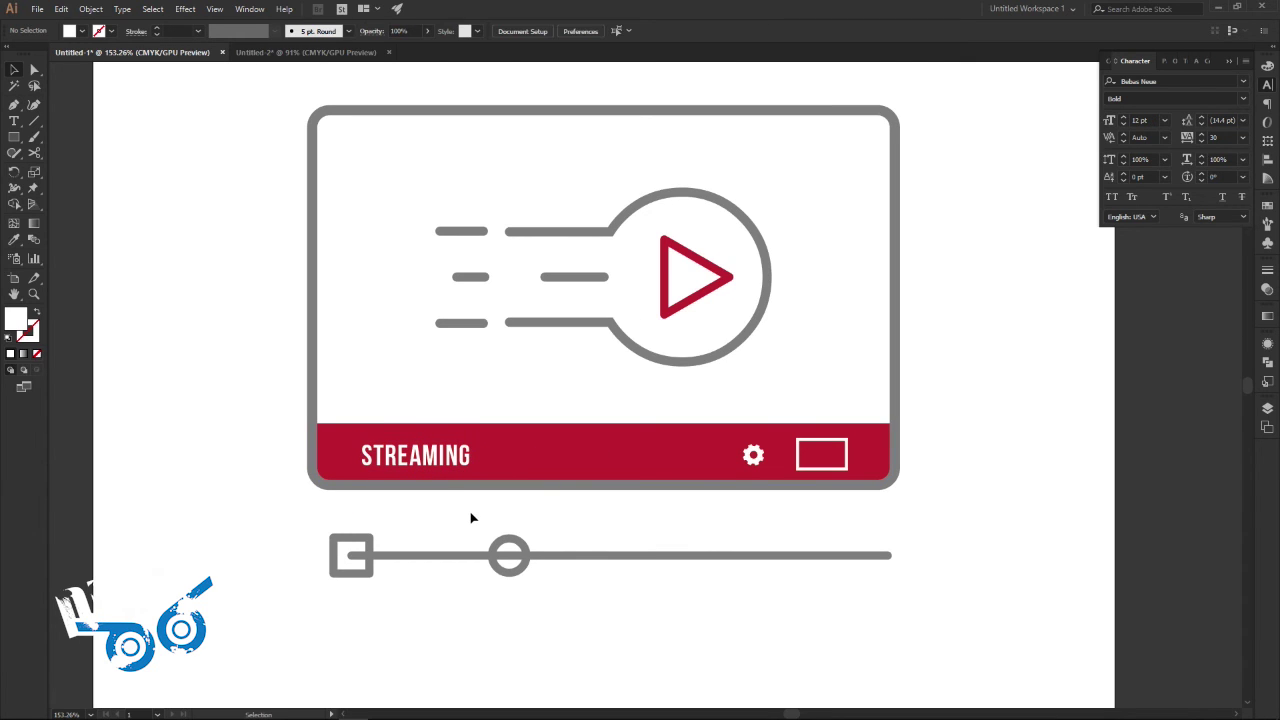
Duplicate the long slider line in place using Copy and Paste in Front
key("z")
mouse_move(741, 546)
left_mouse_down()
mouse_move(633, 564)
mouse_move(655, 531)
mouse_move(350, 311)
left_mouse_up()
left_click(20, 74)
left_click(486, 509)
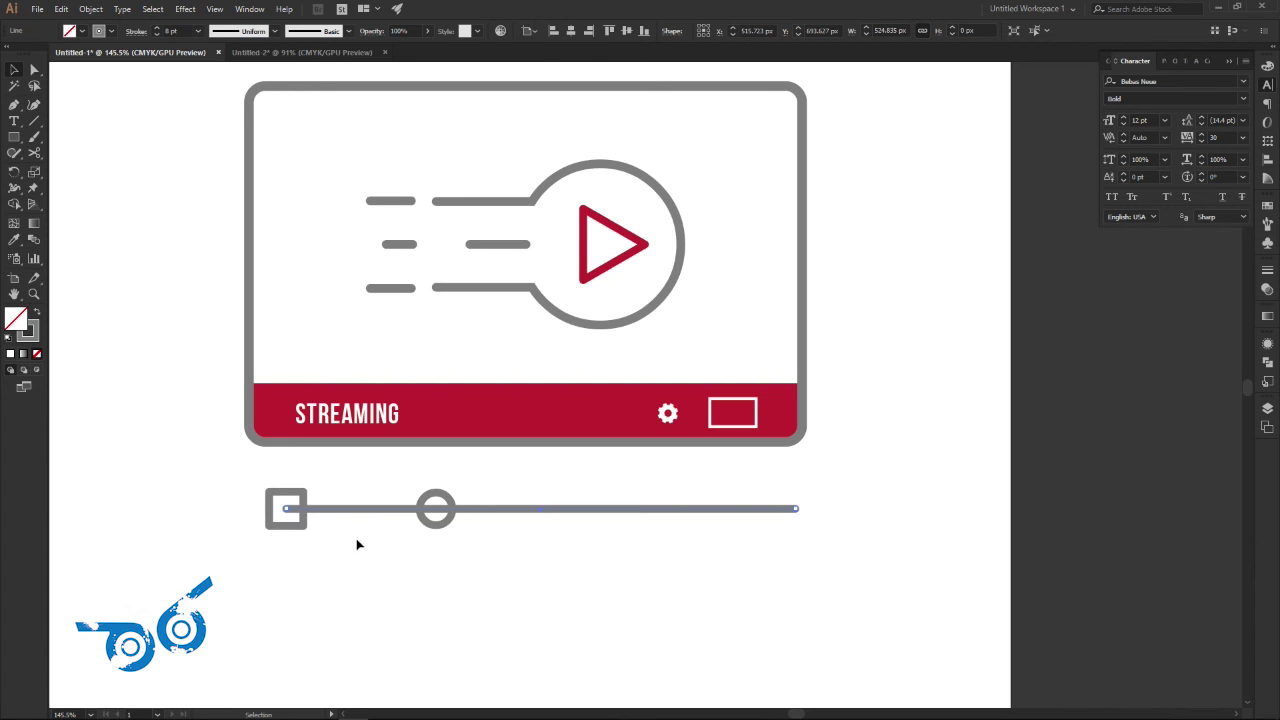
left_click(61, 9)
left_click(100, 87)
left_click(61, 9)
left_click(100, 101)
Drag the copy's right endpoint back so it runs from the square knob to the circle knob
key("a")
left_click_drag(286, 509, 286, 509)
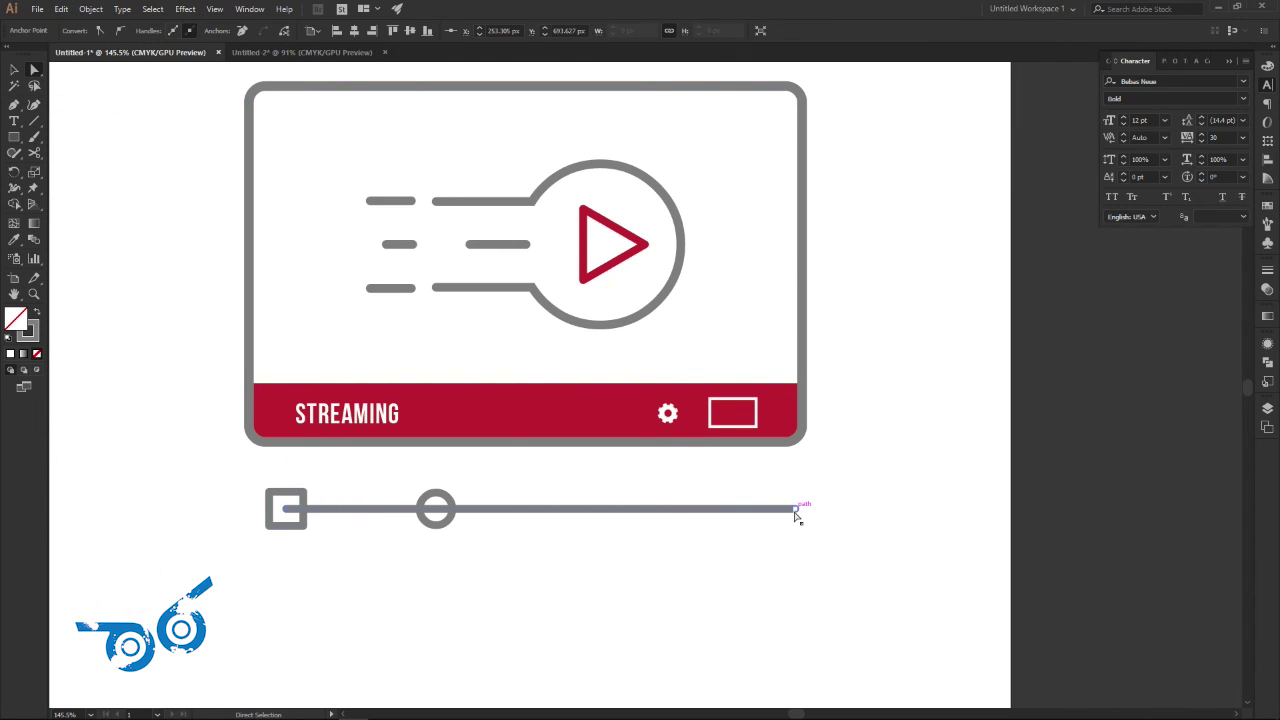
left_click_drag(797, 510, 557, 511)
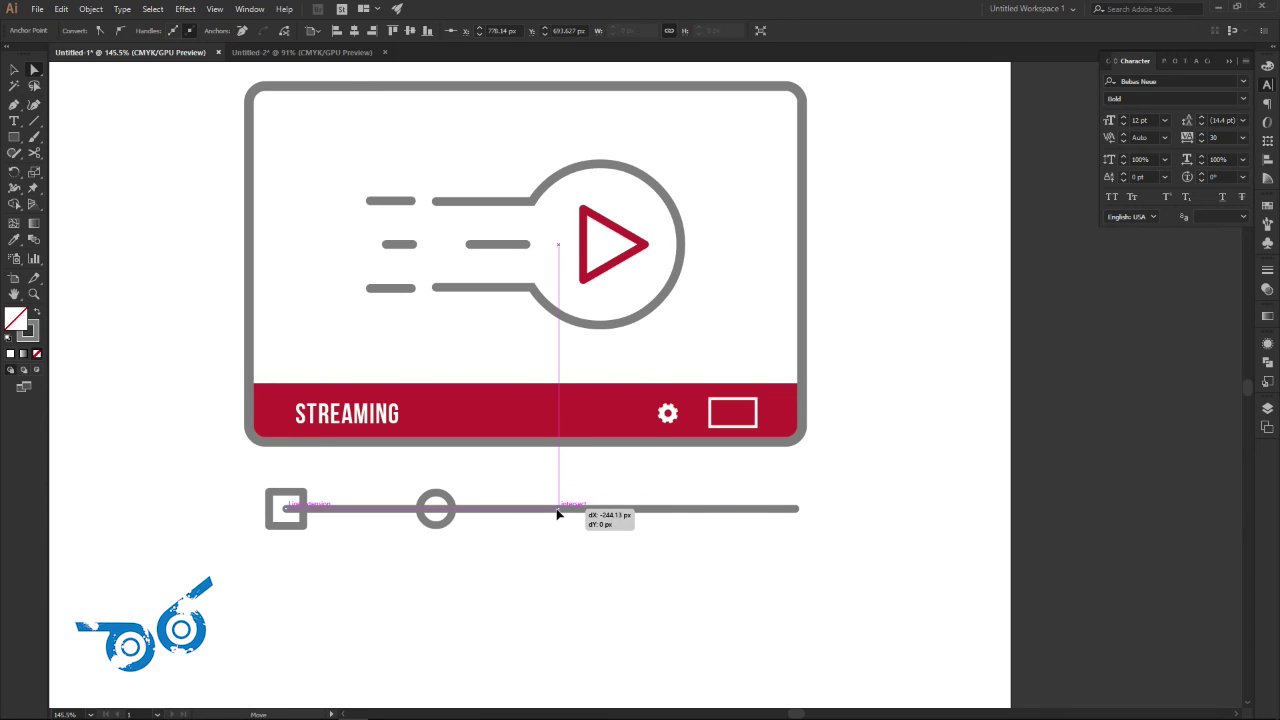
left_click_drag(557, 513, 451, 513)
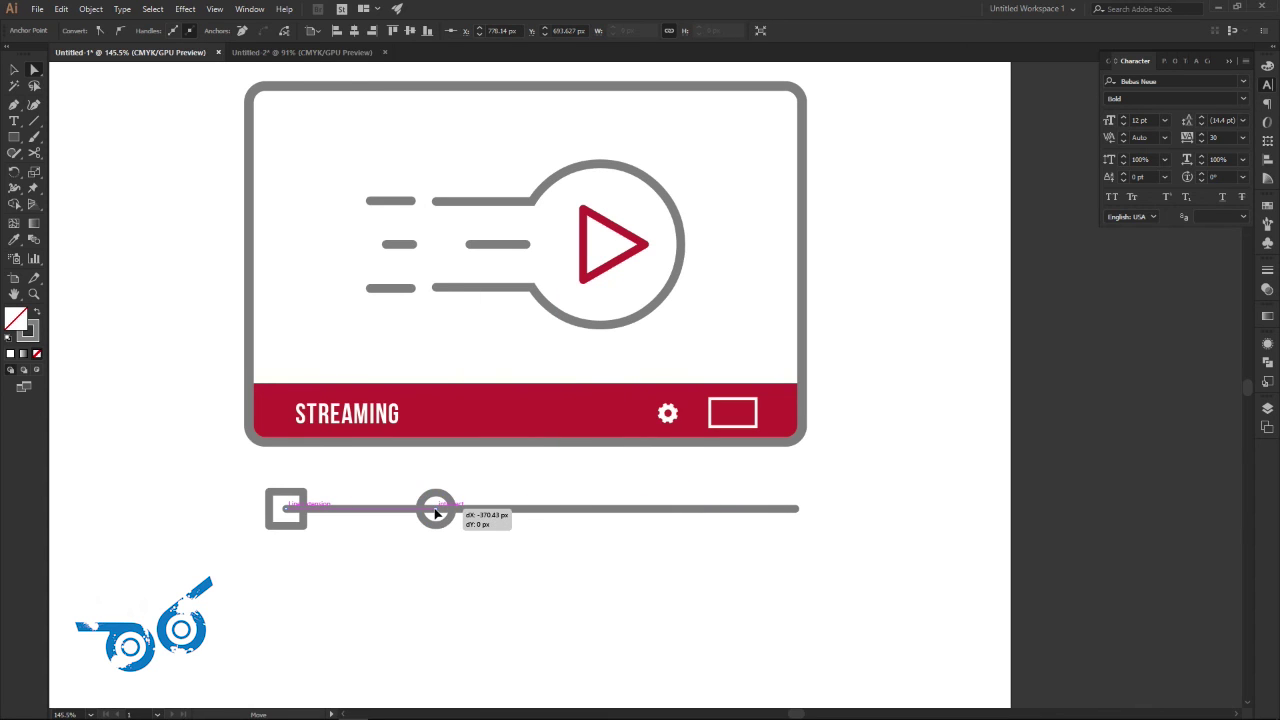
left_click_drag(451, 513, 451, 513)
key("v")
left_click(97, 338)
mouse_move(97, 338)
left_mouse_down()
mouse_move(280, 357)
mouse_move(523, 443)
left_mouse_up()
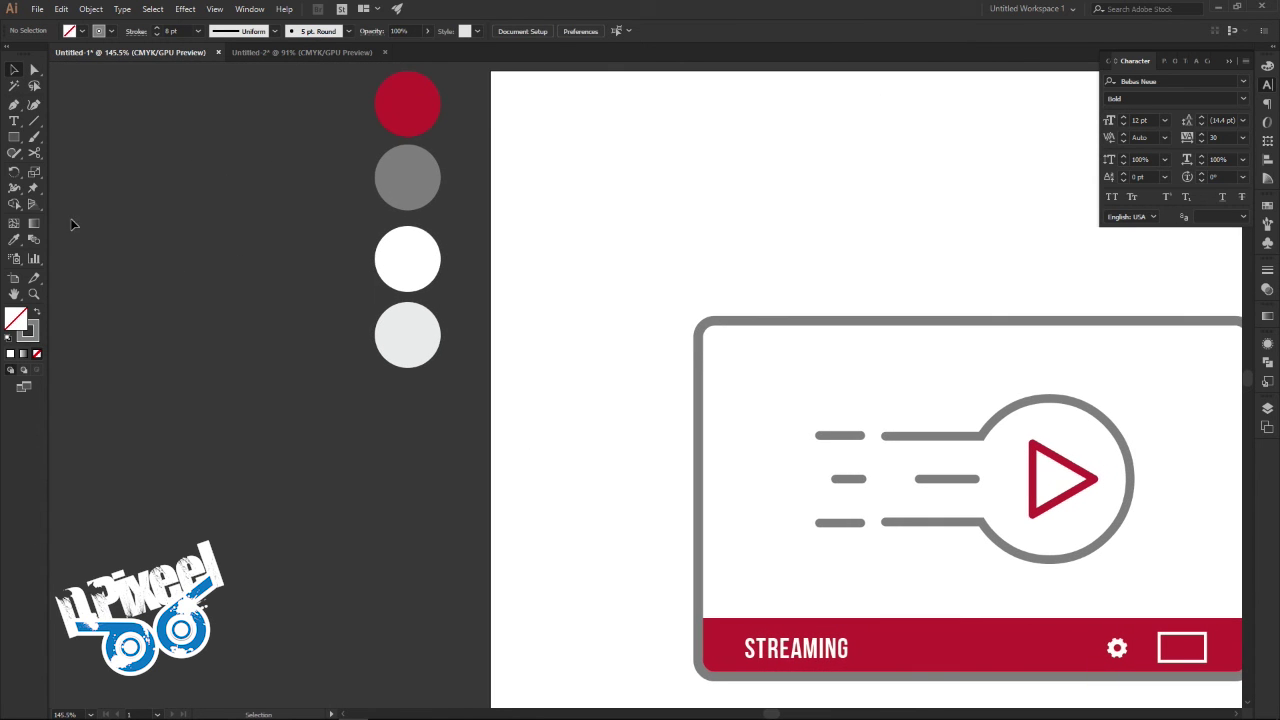
Sample the light grey from the fourth swatch circle and copy its hex value
left_click(14, 240)
left_click(415, 333)
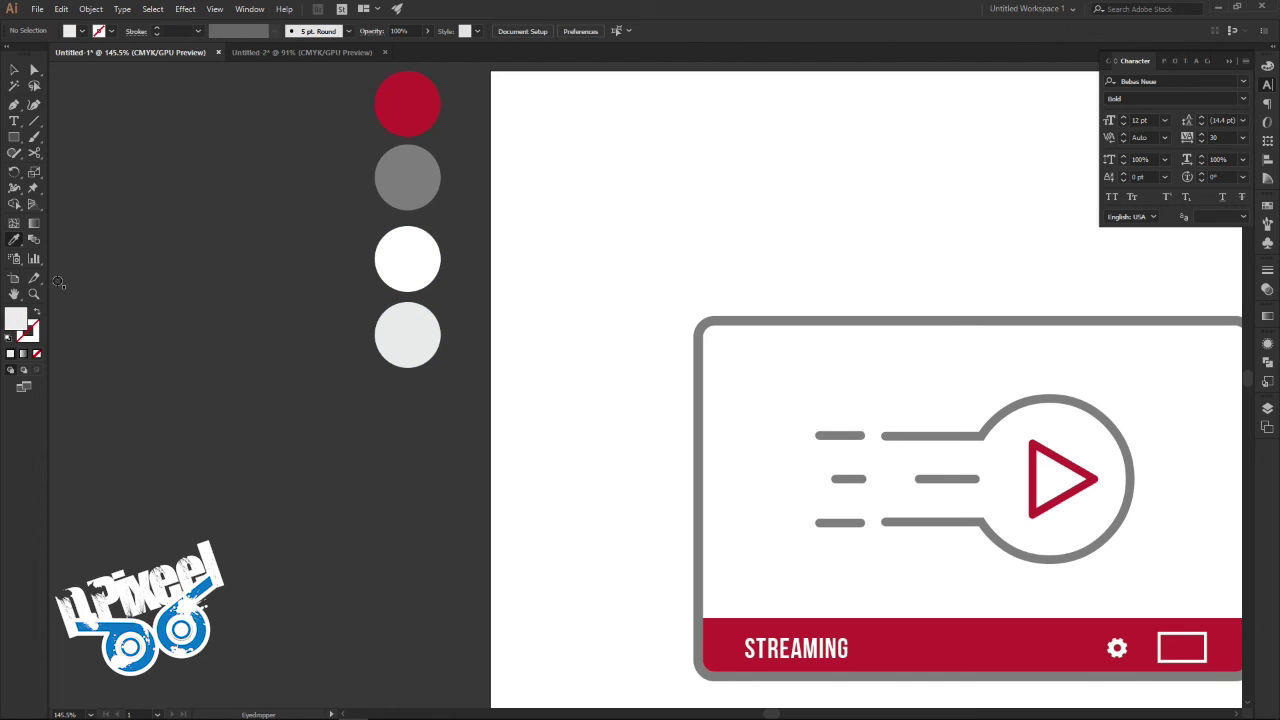
double_click(16, 318)
right_click(410, 356)
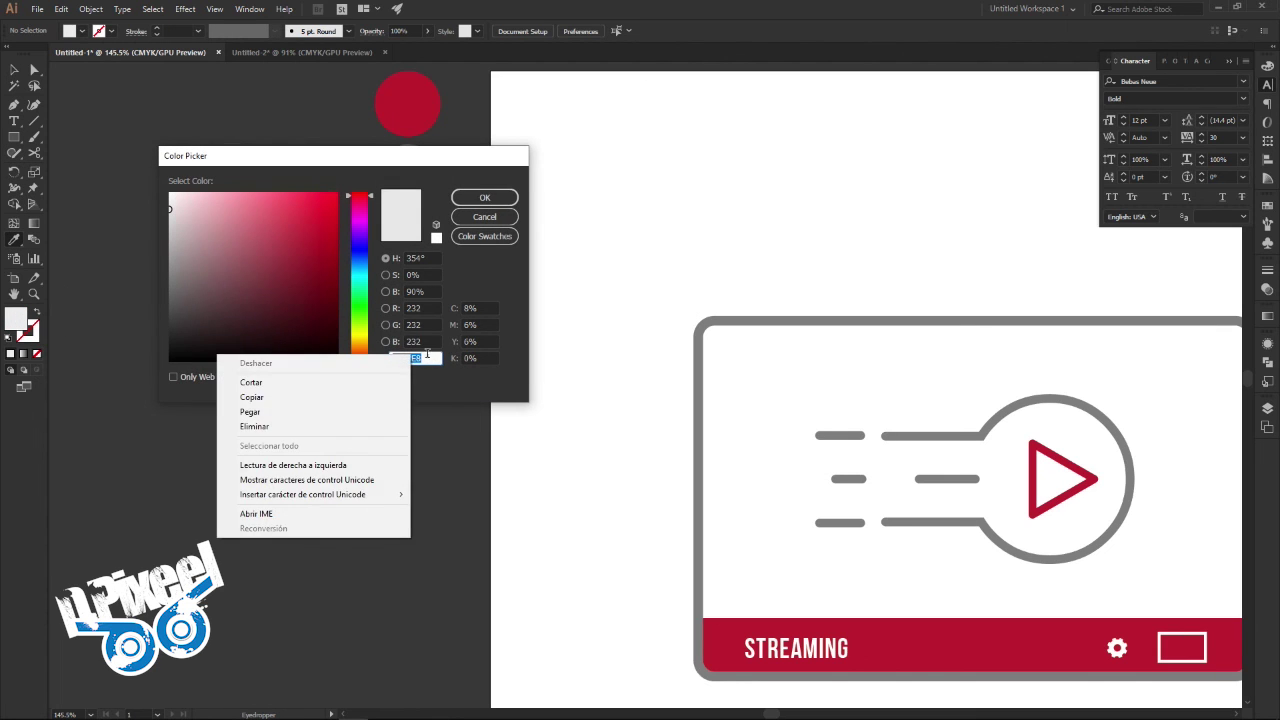
left_click(351, 397)
left_click(484, 197)
Give the short progress line a stroke of the copied light grey hex
left_click(14, 69)
left_click(34, 280)
left_click(34, 294)
left_click_drag(614, 403, 513, 380)
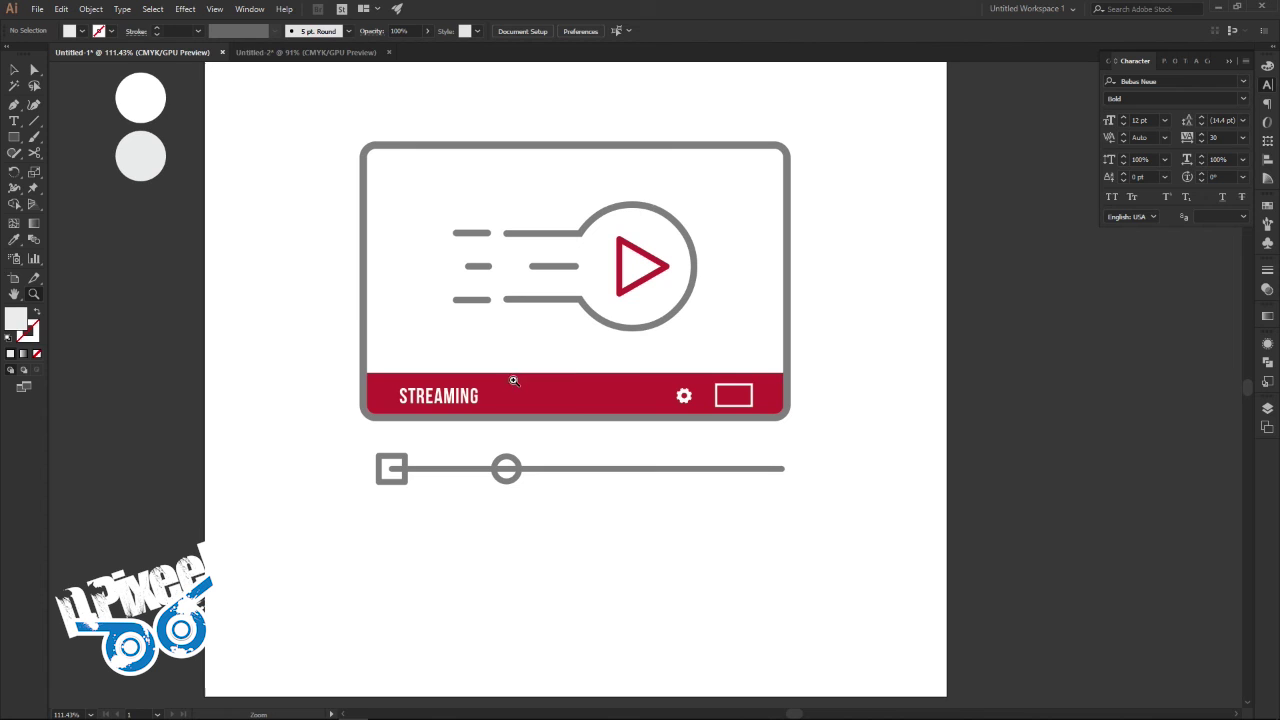
left_click(478, 500)
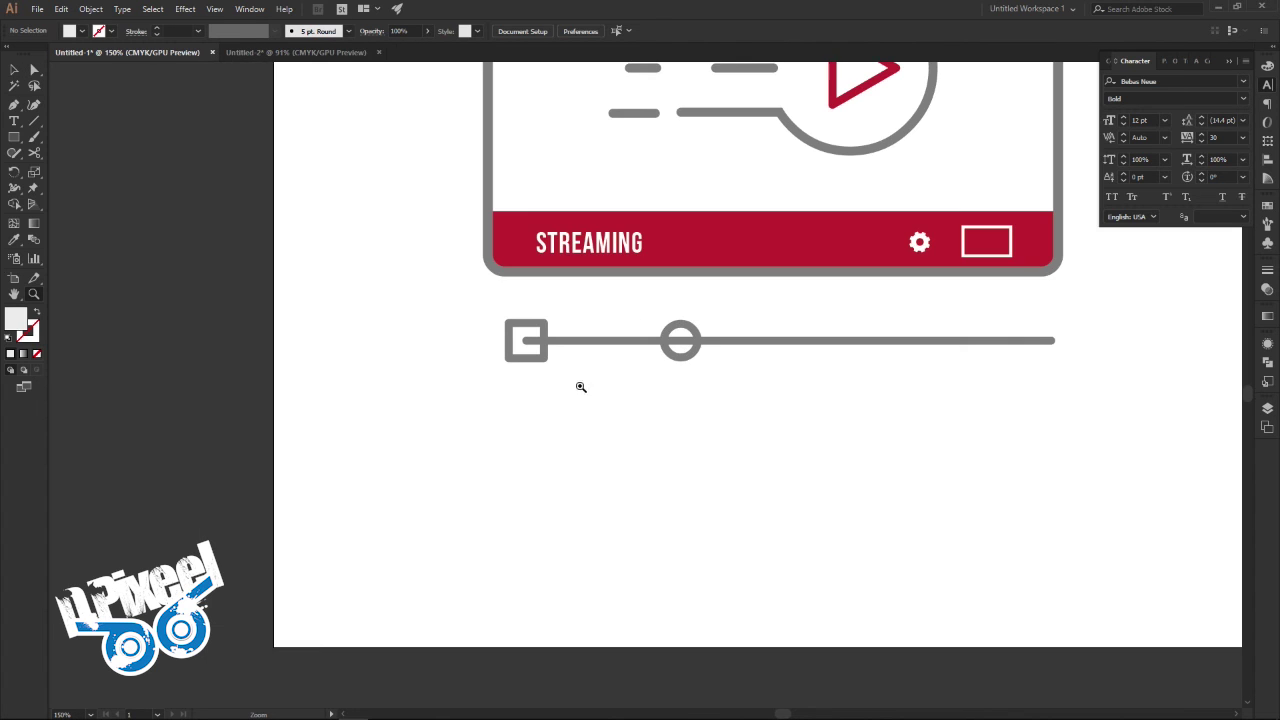
left_click(8, 69)
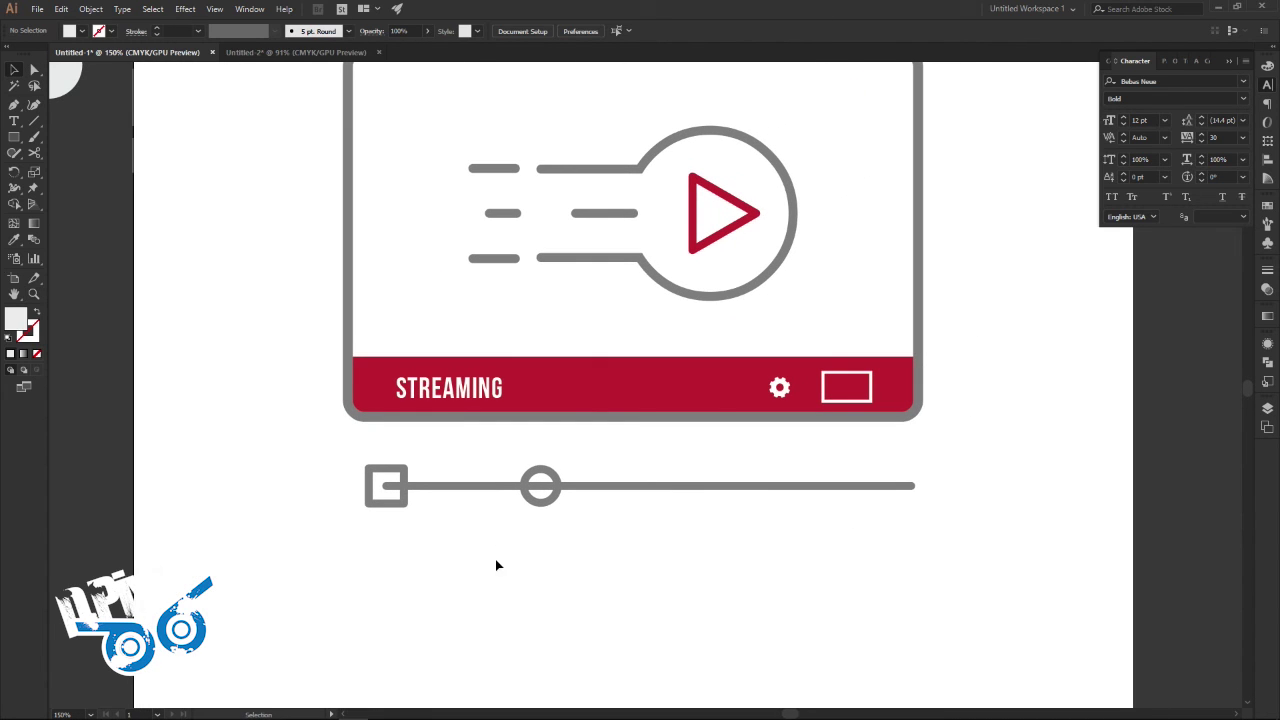
left_click(483, 485)
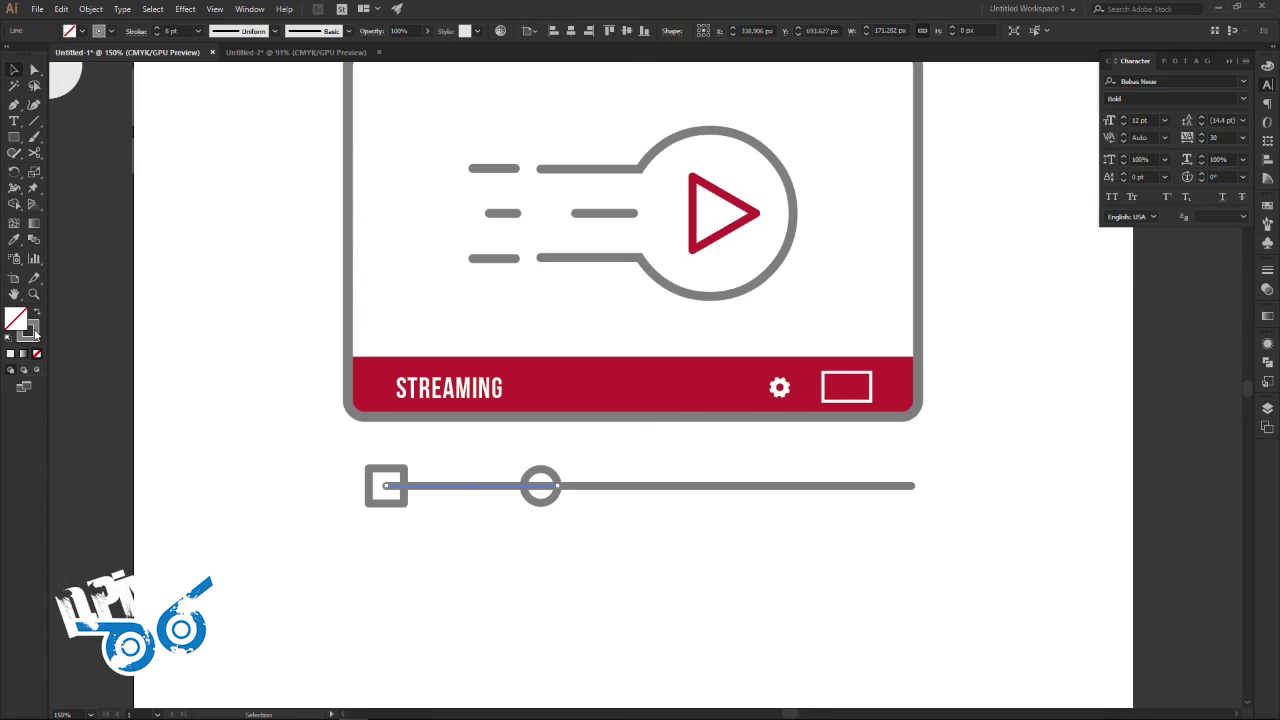
double_click(35, 335)
right_click(430, 359)
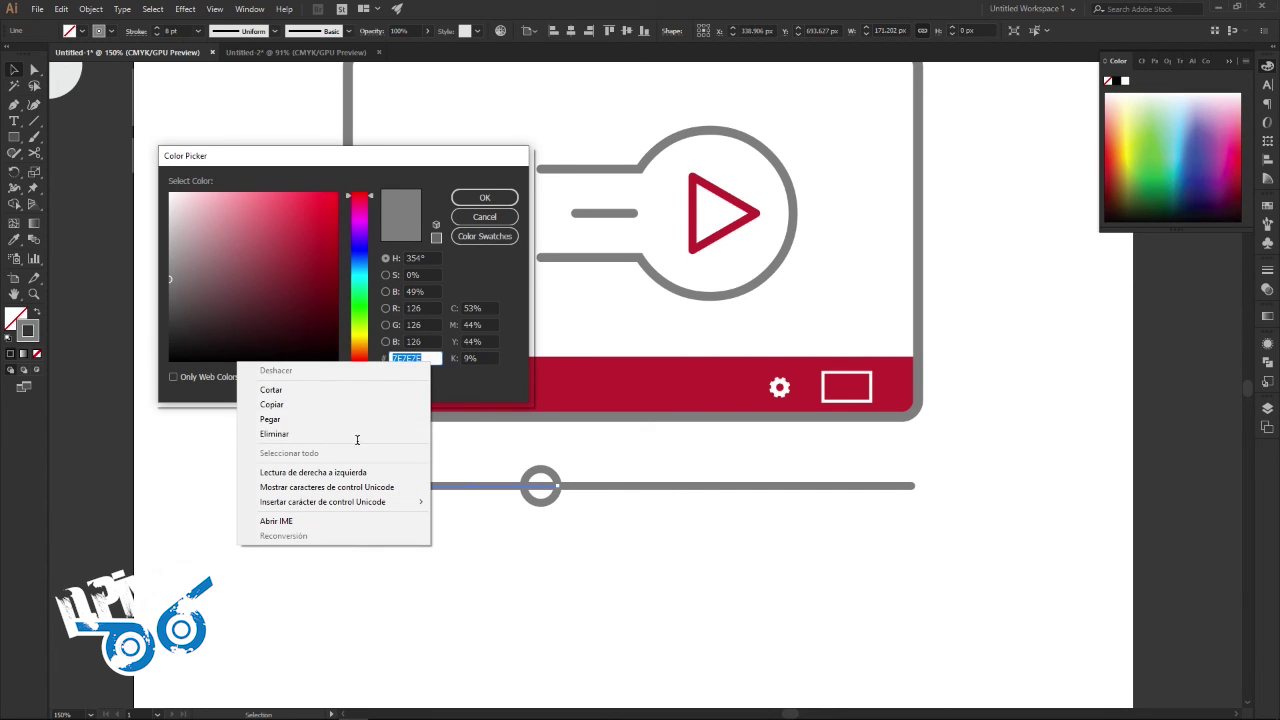
left_click(356, 433)
left_click(484, 198)
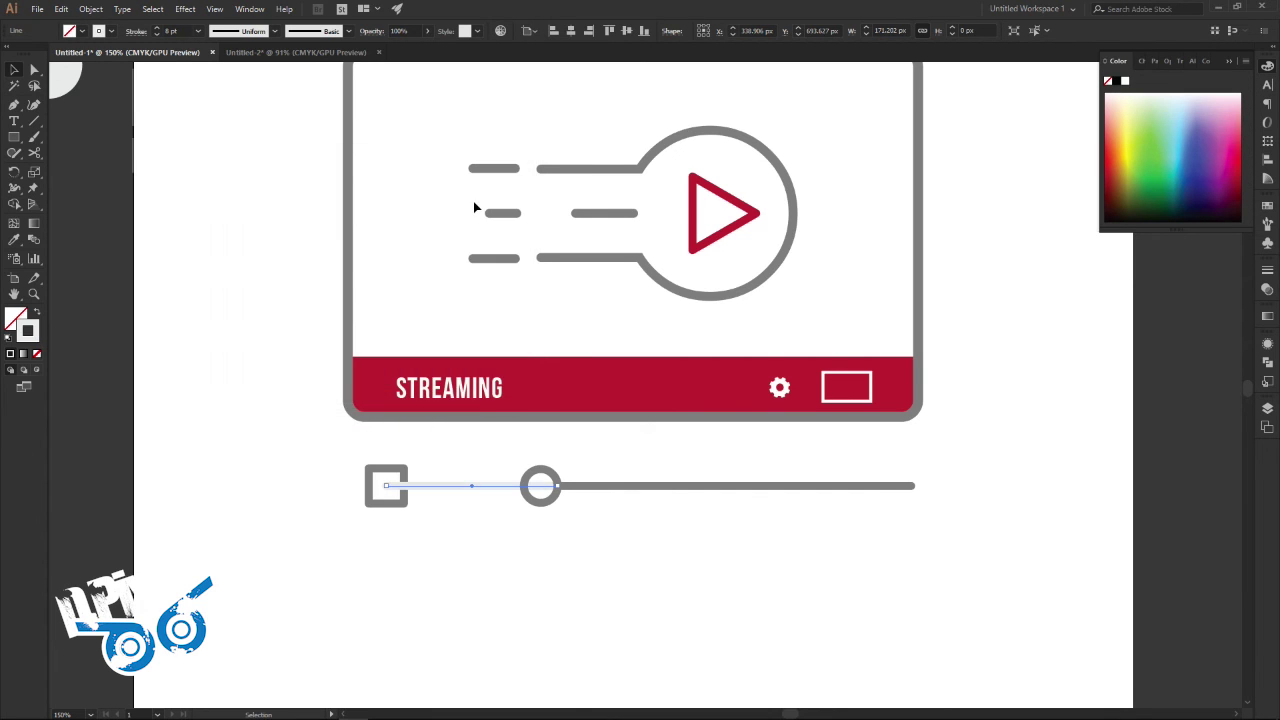
Bring the square knob to the front, above the progress line
left_click(627, 576)
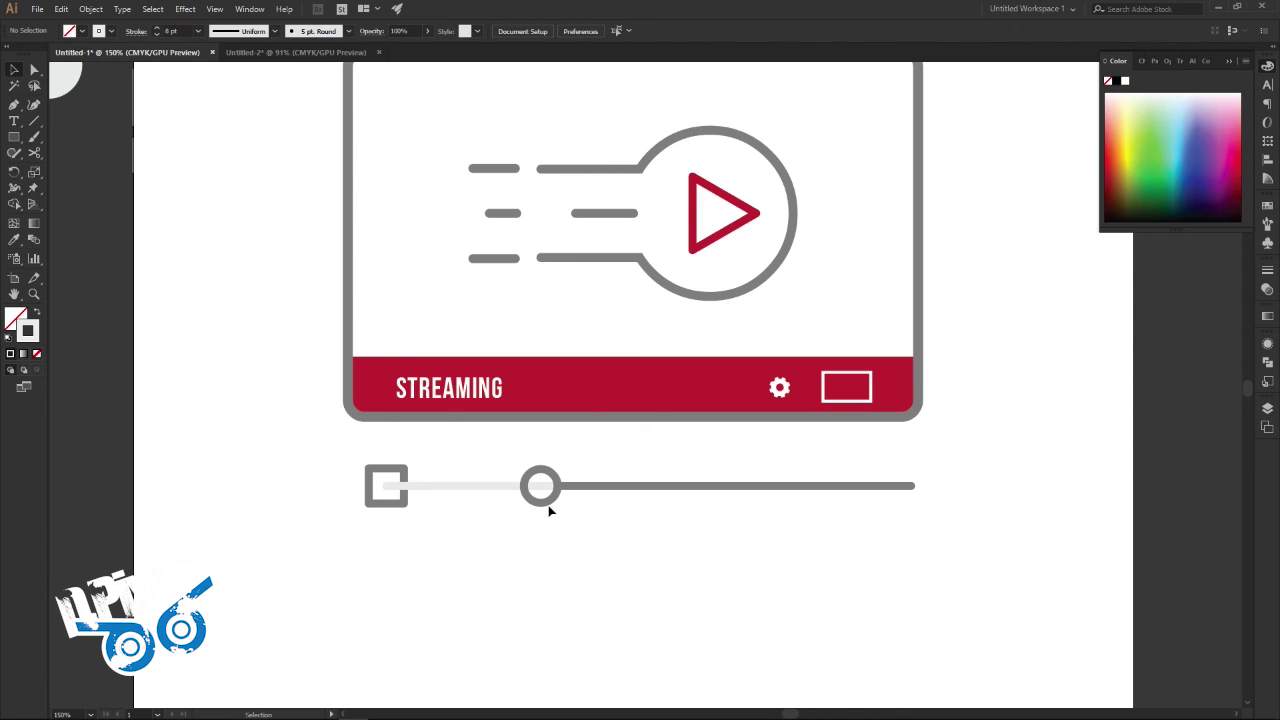
left_click(403, 505)
right_click(405, 502)
left_click(595, 435)
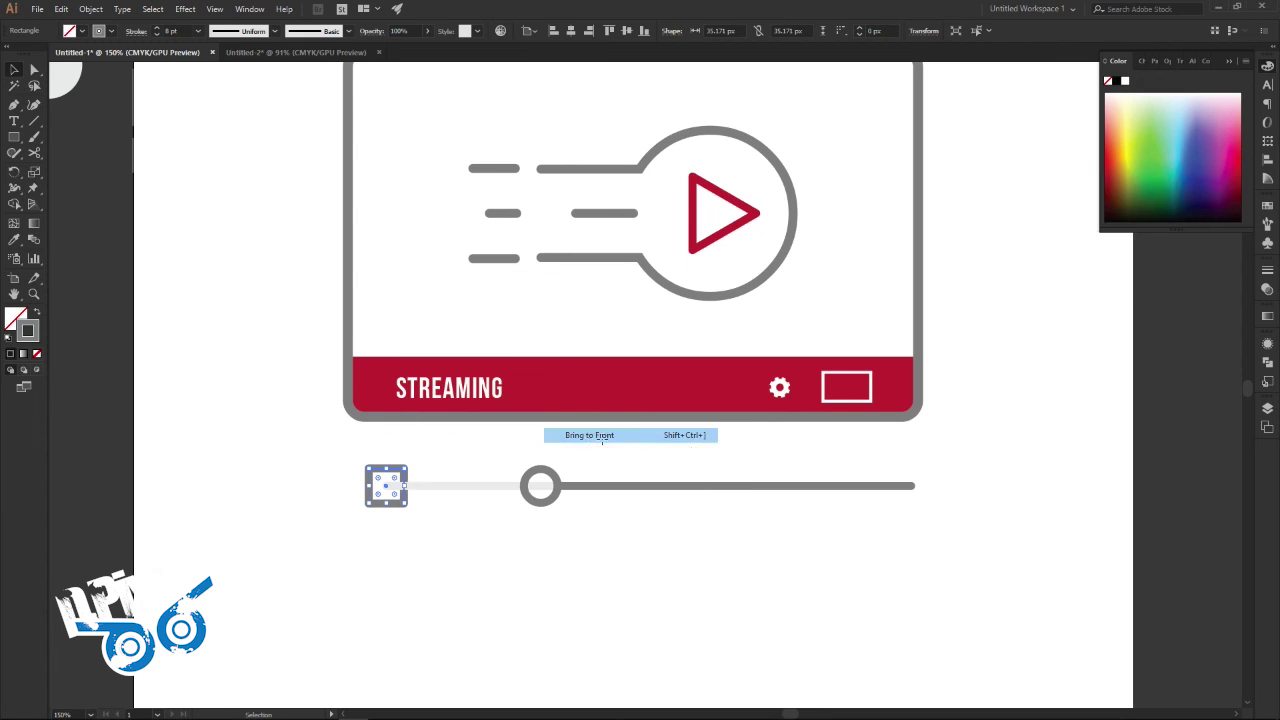
left_click(603, 548)
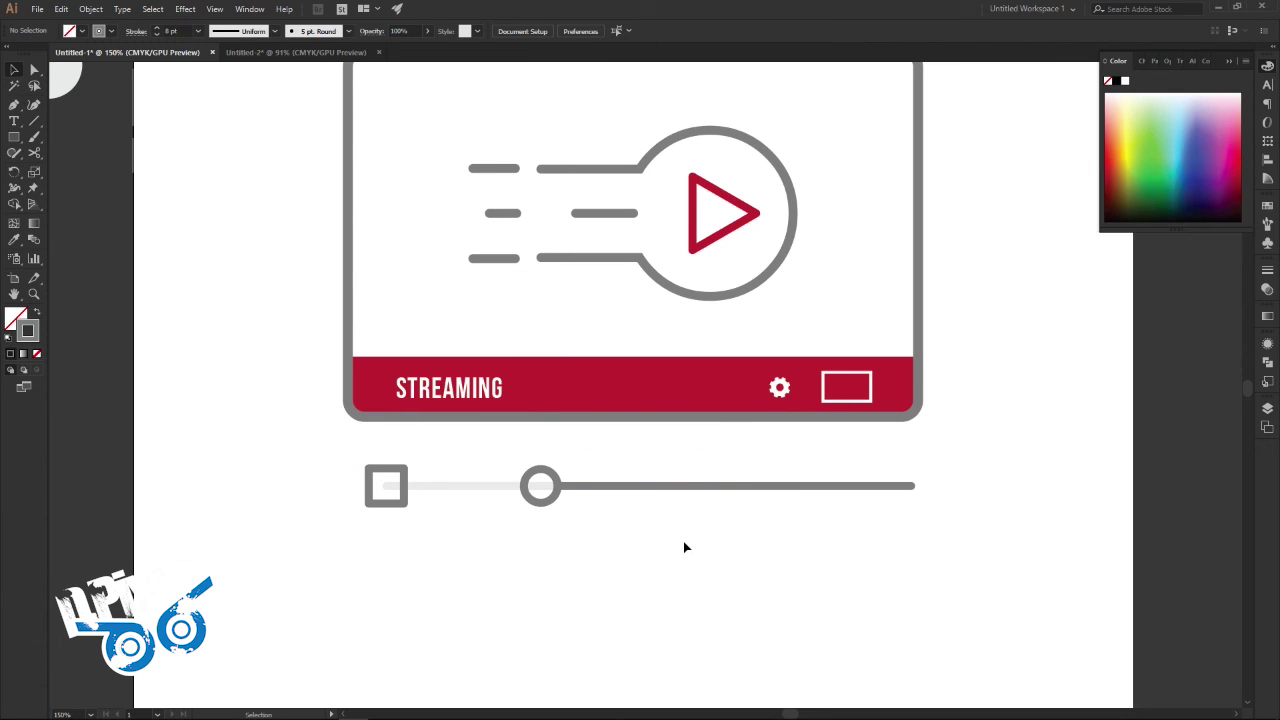
key("z")
left_click_drag(651, 526, 563, 521)
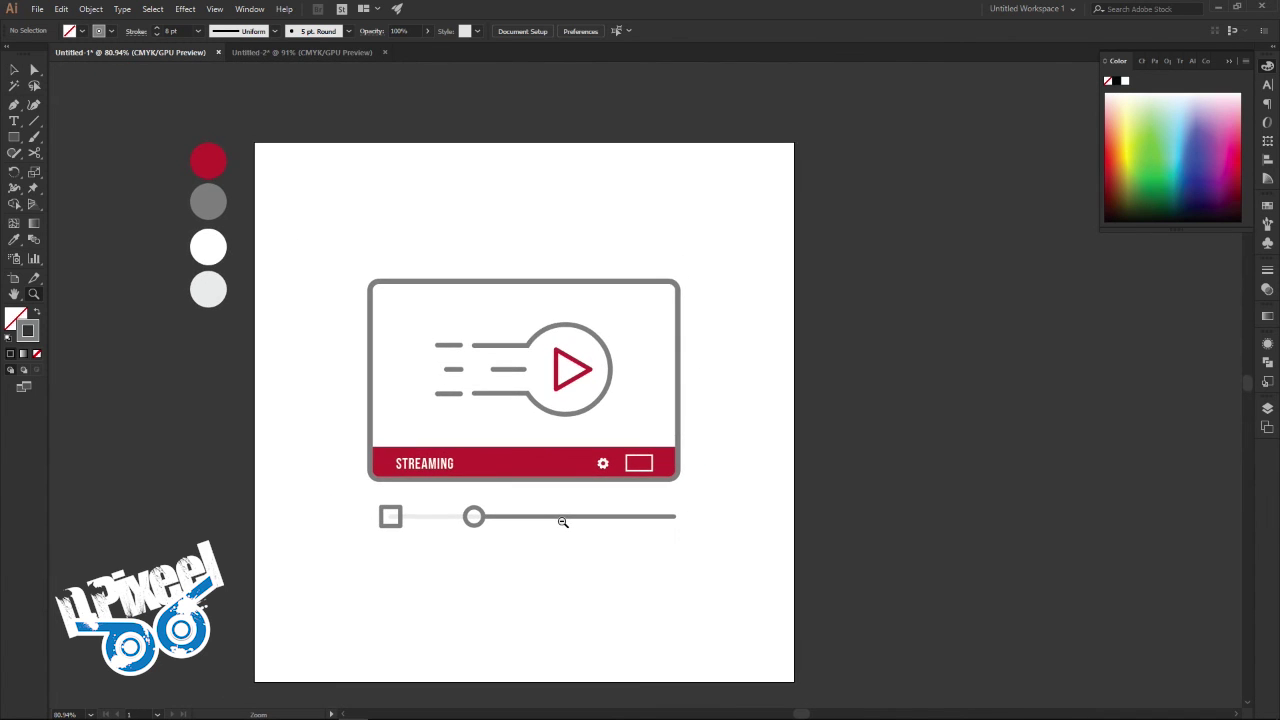
Draw a stroke-less rectangle covering the whole artboard
left_click(12, 71)
left_click(156, 36)
left_click(15, 318)
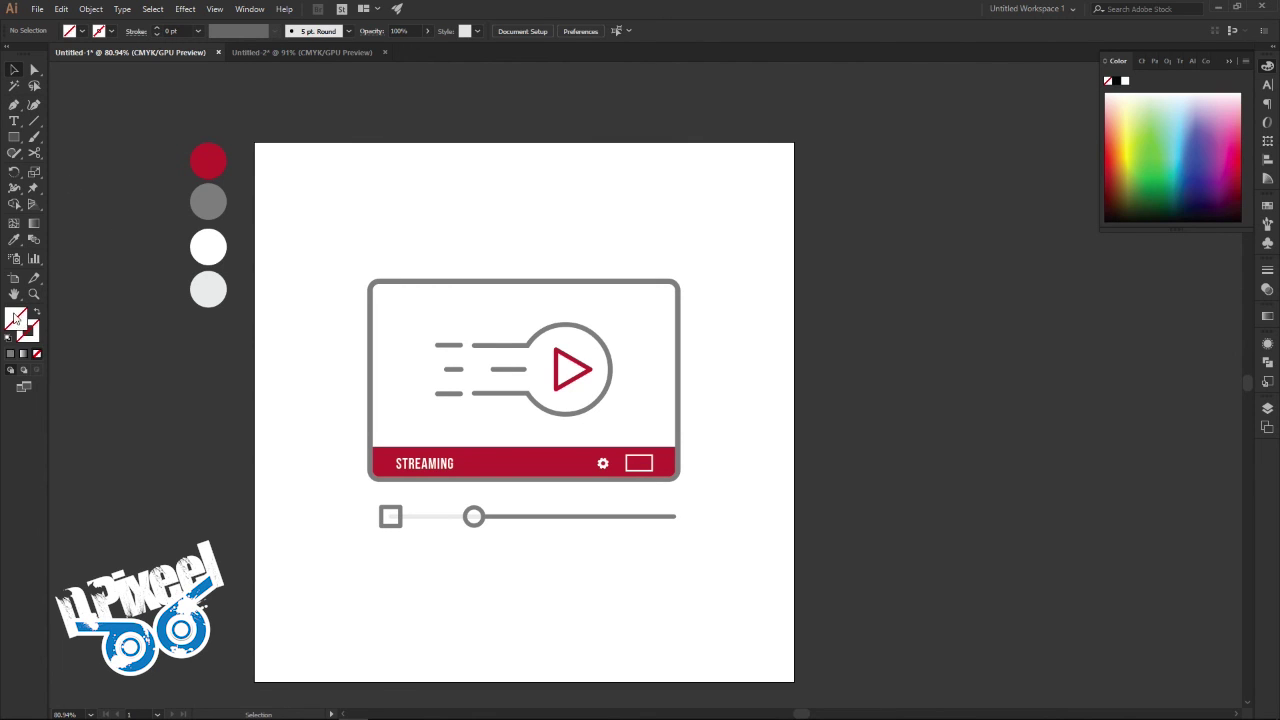
left_click(14, 137)
left_click_drag(254, 143, 797, 681)
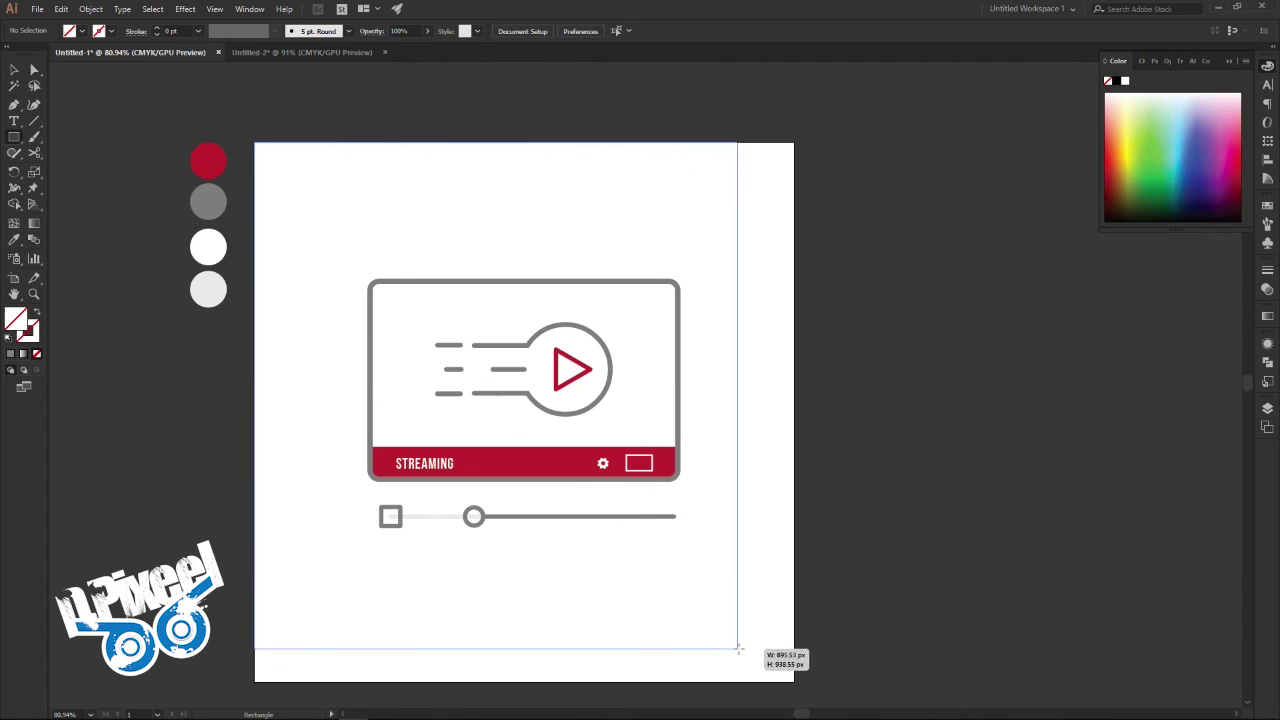
left_click(14, 70)
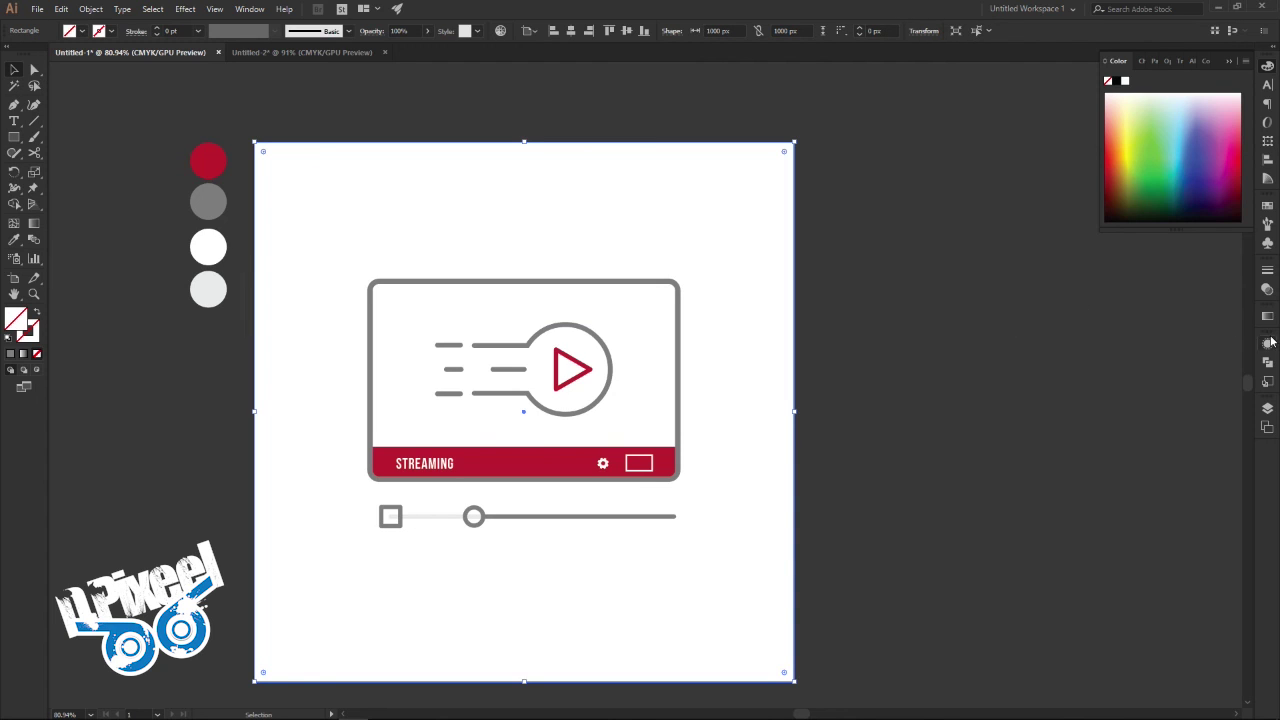
Fill the rectangle with a white-to-black radial gradient
left_click(1269, 318)
left_click(1178, 408)
left_click(1185, 331)
left_click(1173, 362)
left_click(911, 382)
Sample the light grey from the fourth swatch and copy its hex value
left_click(14, 240)
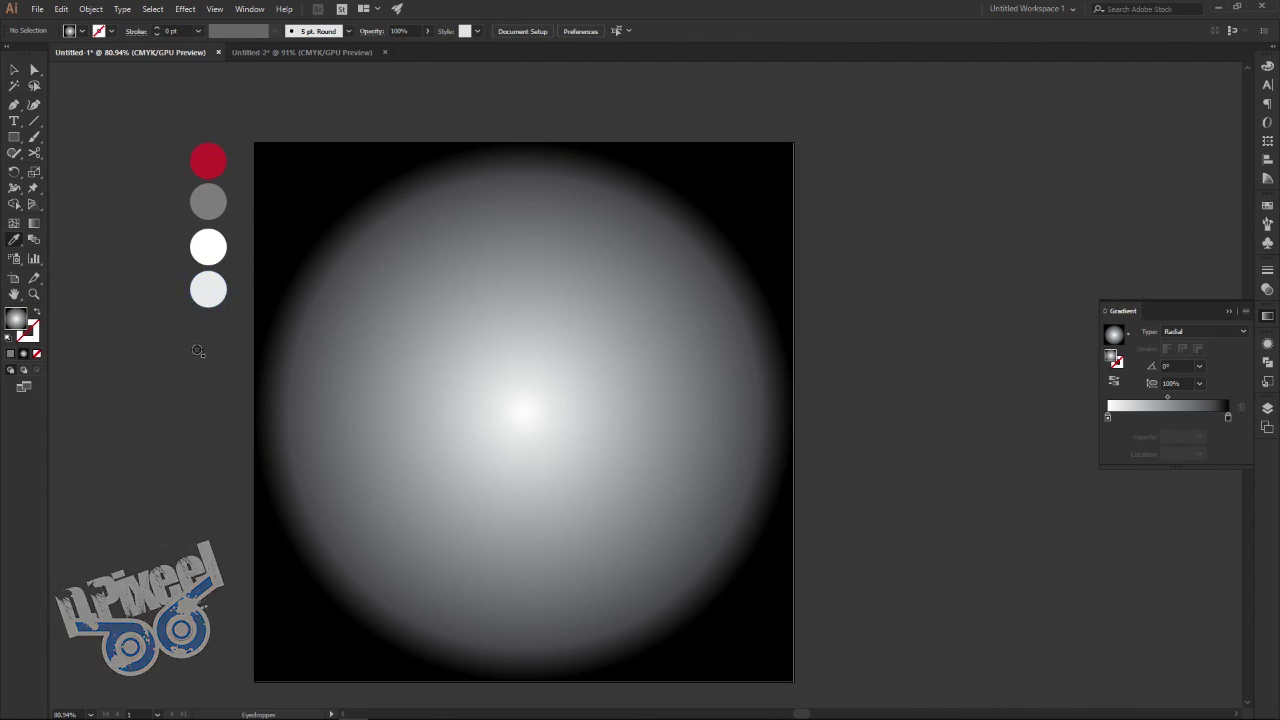
left_click(207, 291)
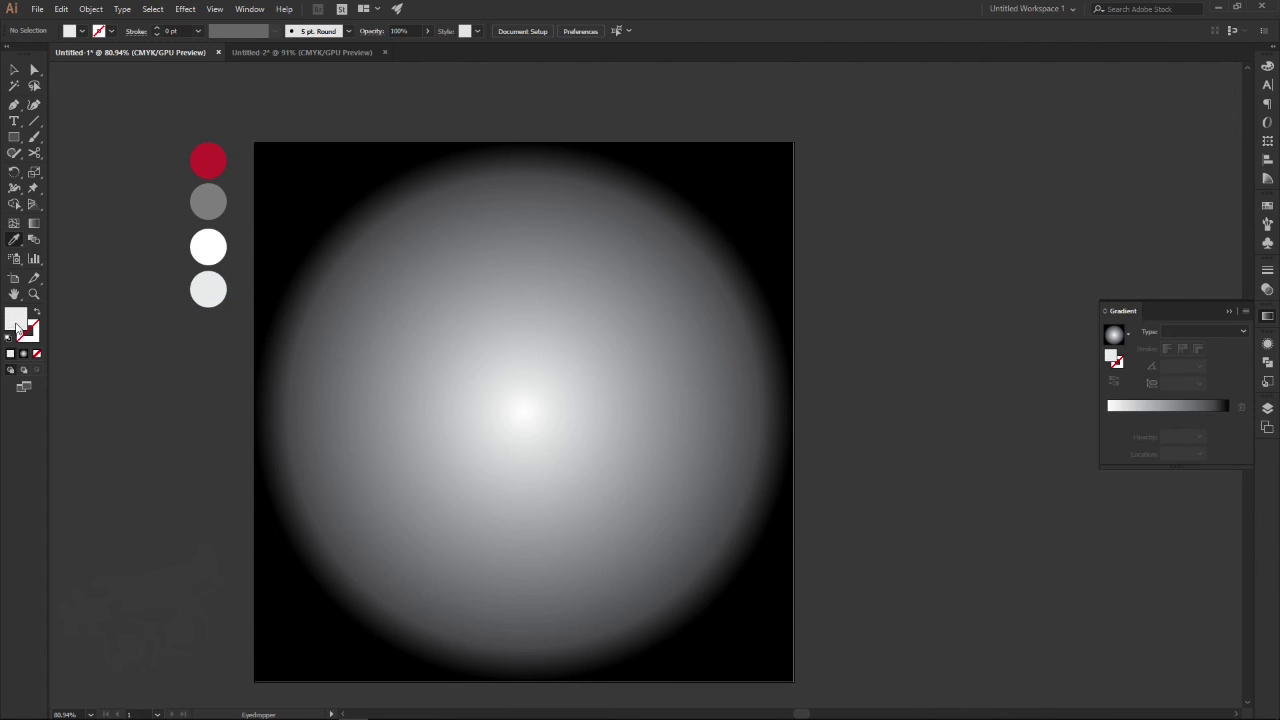
double_click(17, 328)
right_click(396, 356)
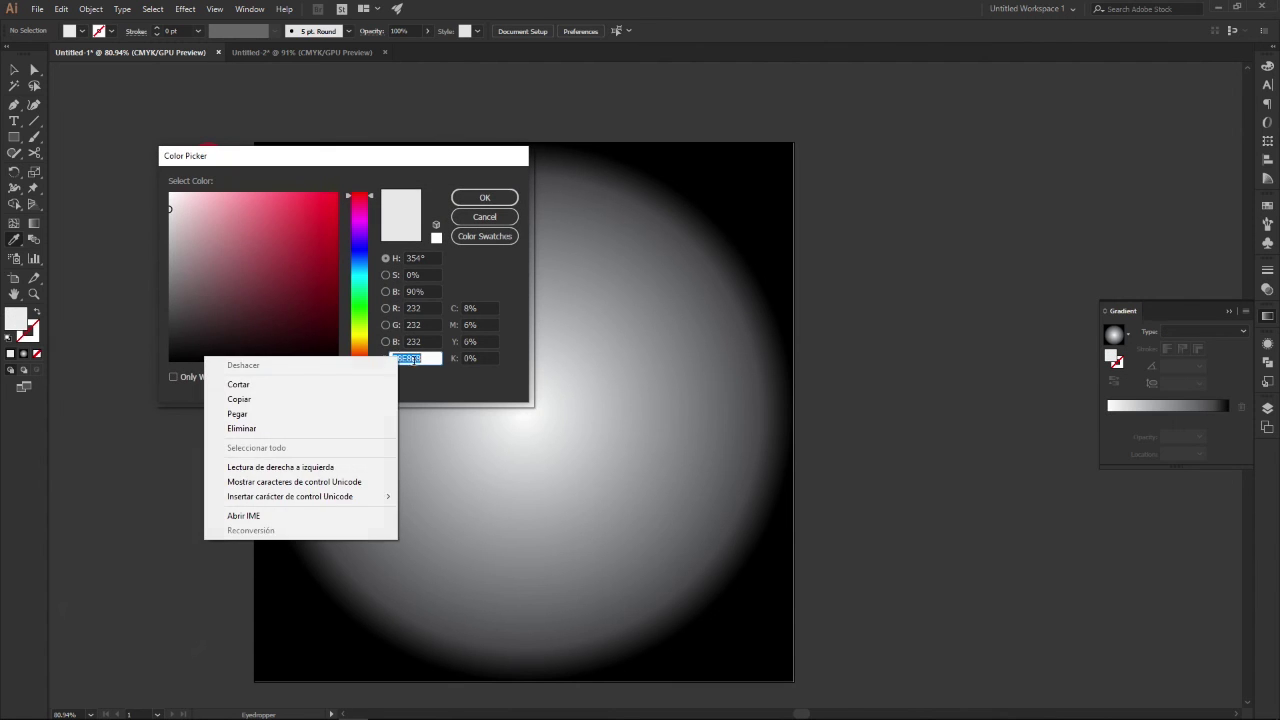
left_click(372, 400)
left_click(484, 197)
Change the background gradient's dark outer stop to the copied light grey
left_click(14, 70)
left_click(670, 405)
left_click(670, 405)
left_click(1228, 418)
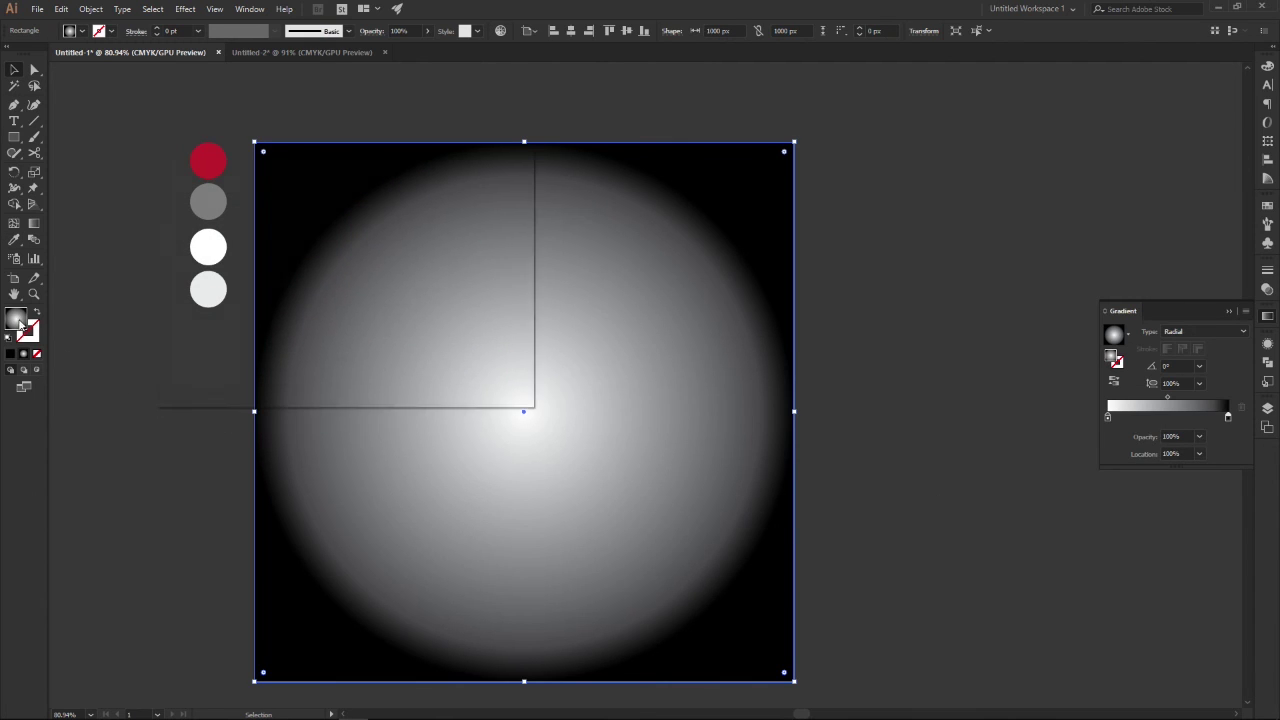
double_click(20, 325)
right_click(410, 358)
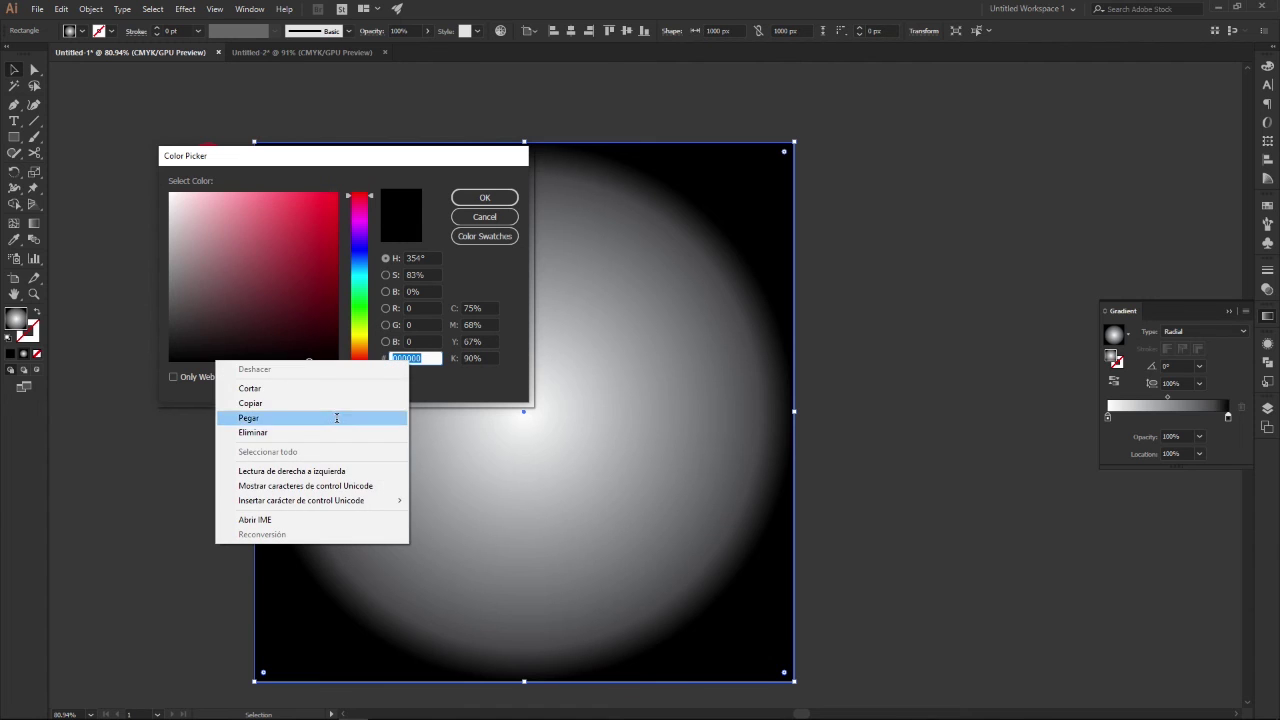
left_click(335, 417)
left_click(484, 197)
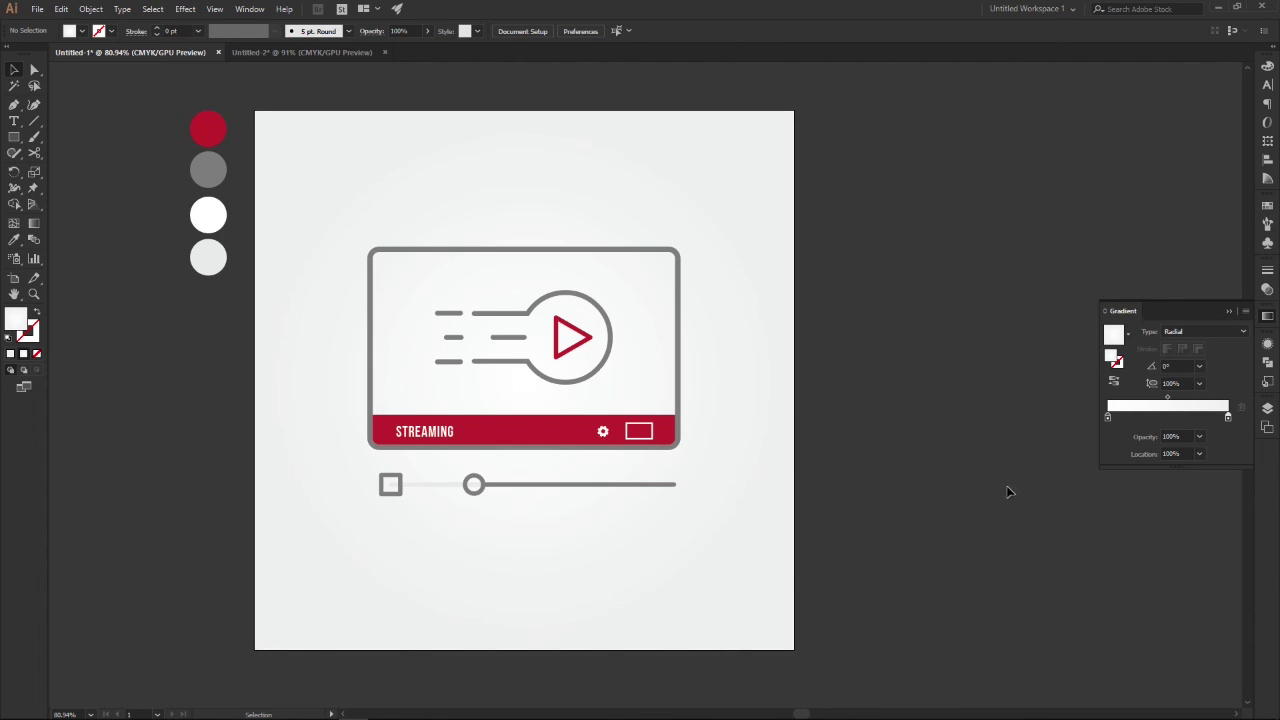
left_click(1229, 311)
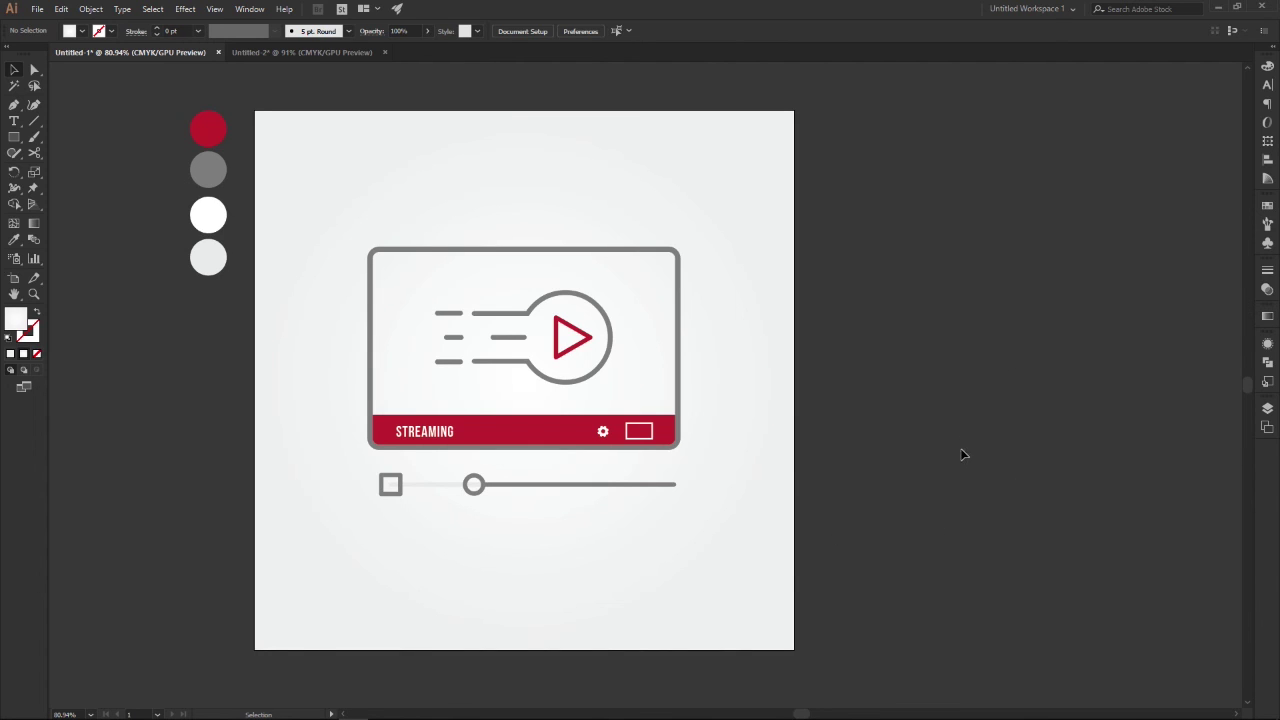